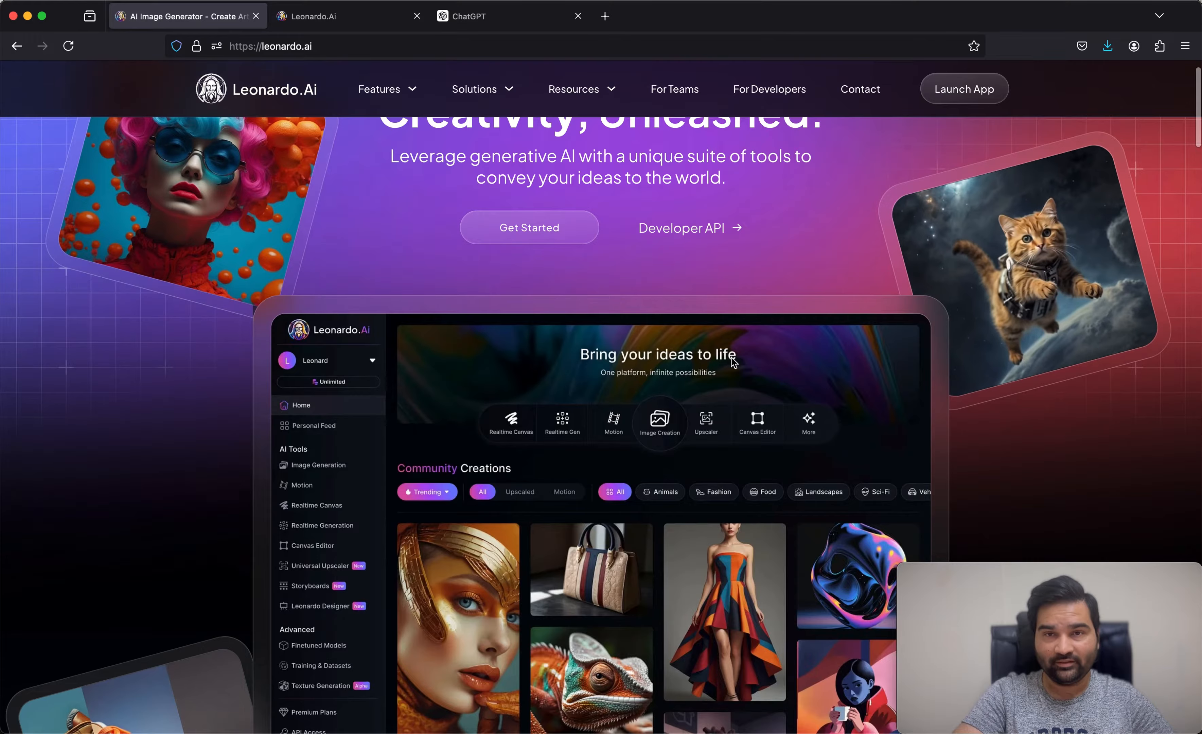
# Step: Look over the Leonardo.Ai landing page, including its platform preview and community creations
pyautogui.scroll(-3, 734, 363)
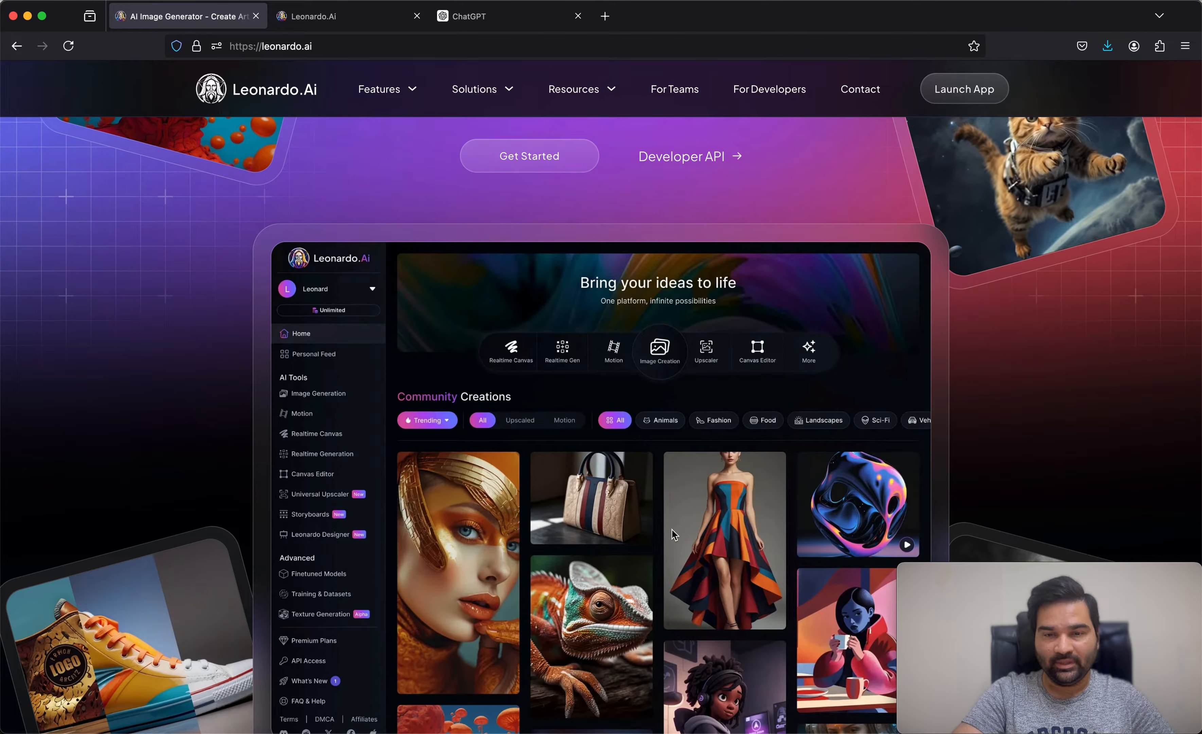
pyautogui.scroll(-1, 672, 529)
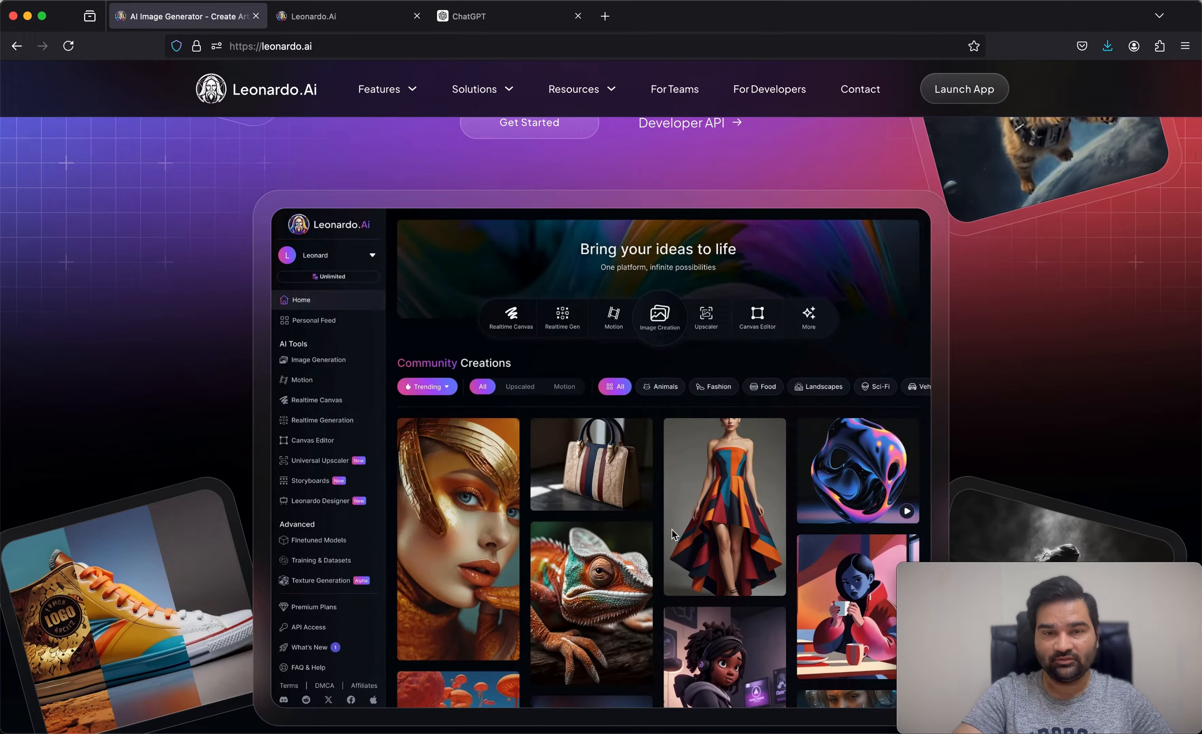
pyautogui.scroll(-1, 672, 528)
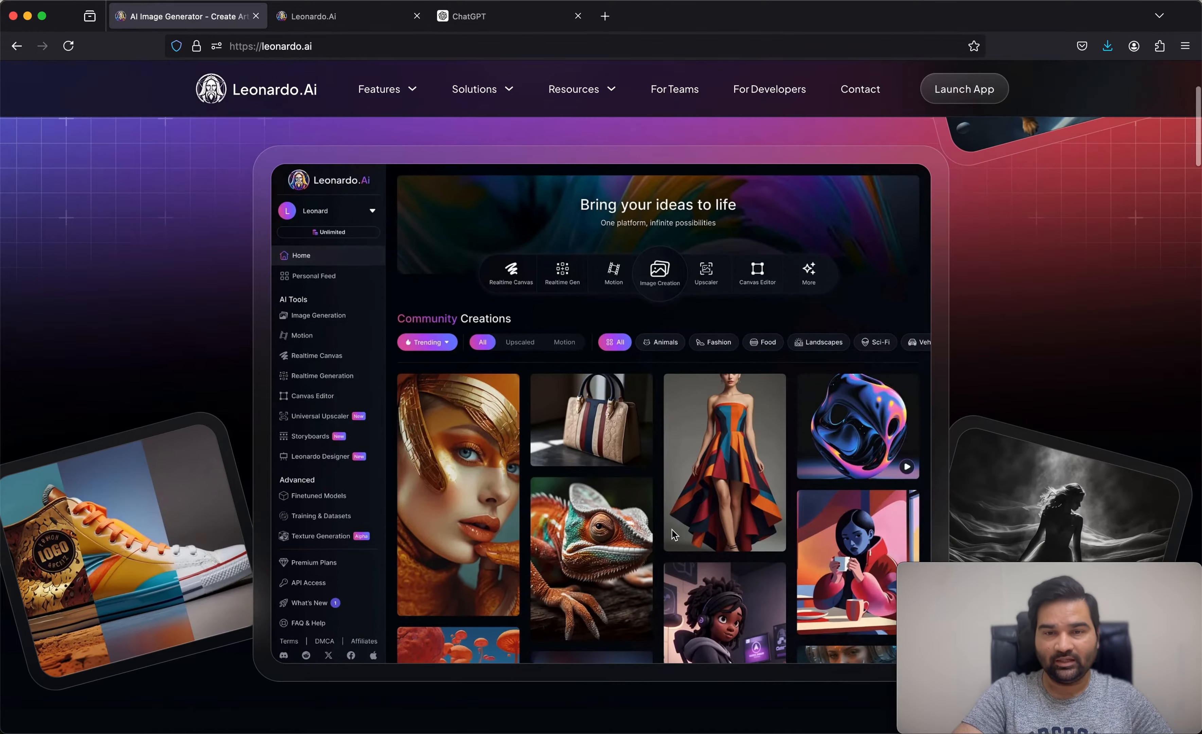
pyautogui.scroll(-3, 672, 529)
pyautogui.scroll(-1, 673, 533)
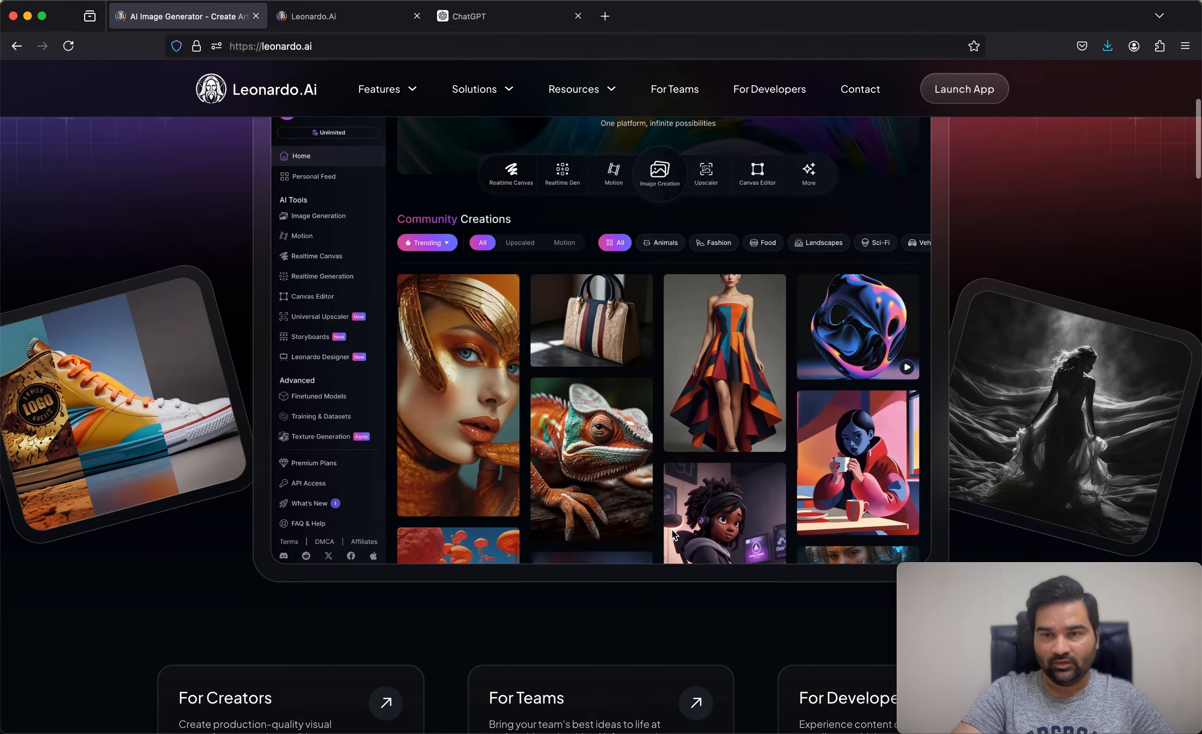
pyautogui.scroll(10, 674, 536)
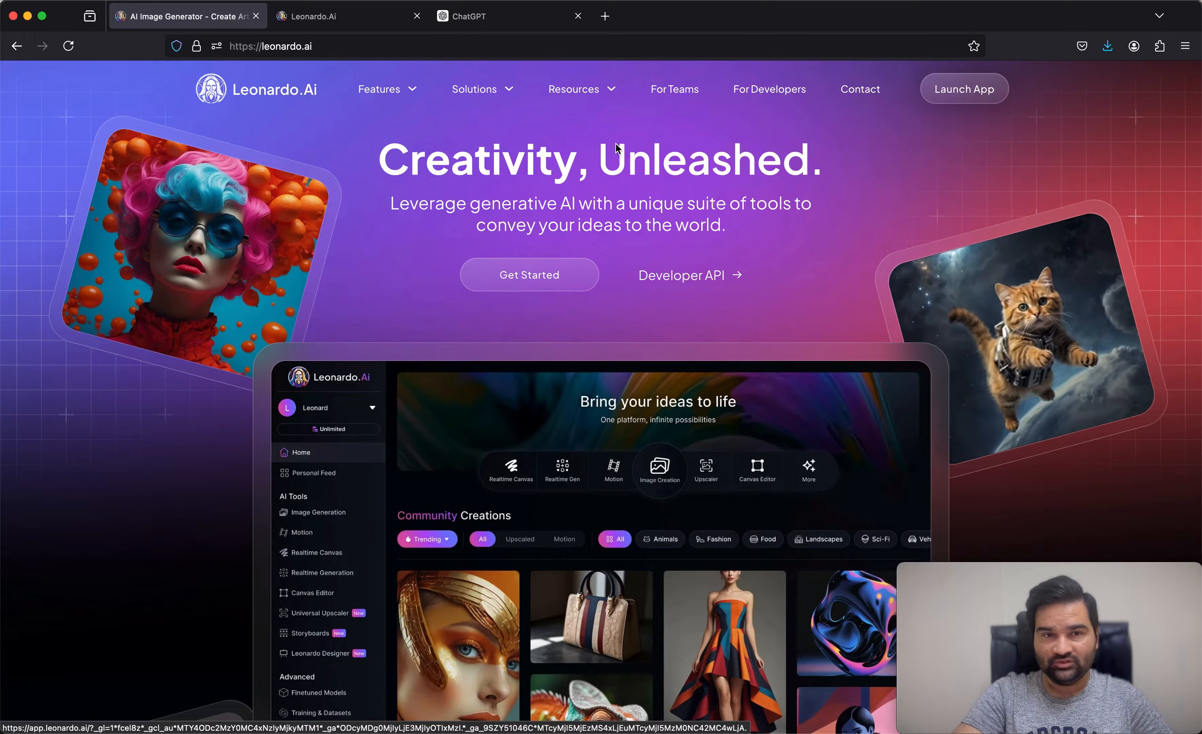
# Step: Switch to the Leonardo.Ai login page and sign up with a Google account
pyautogui.click(357, 25)
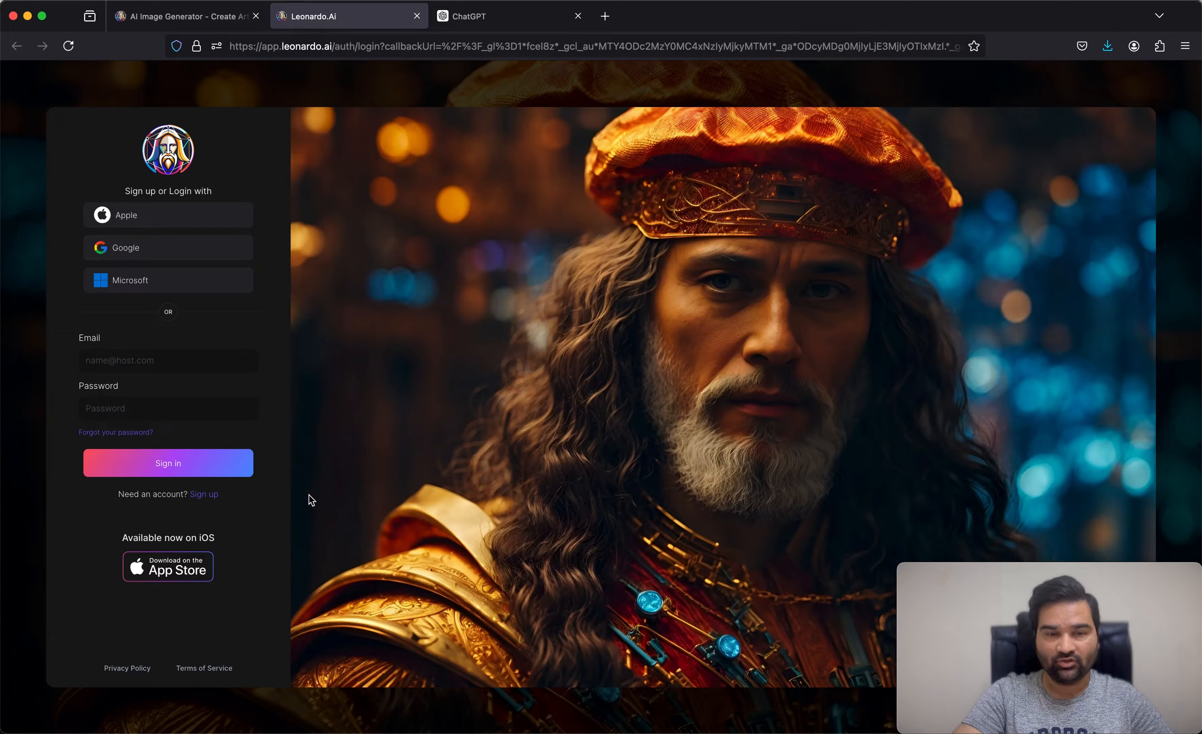
pyautogui.click(212, 495)
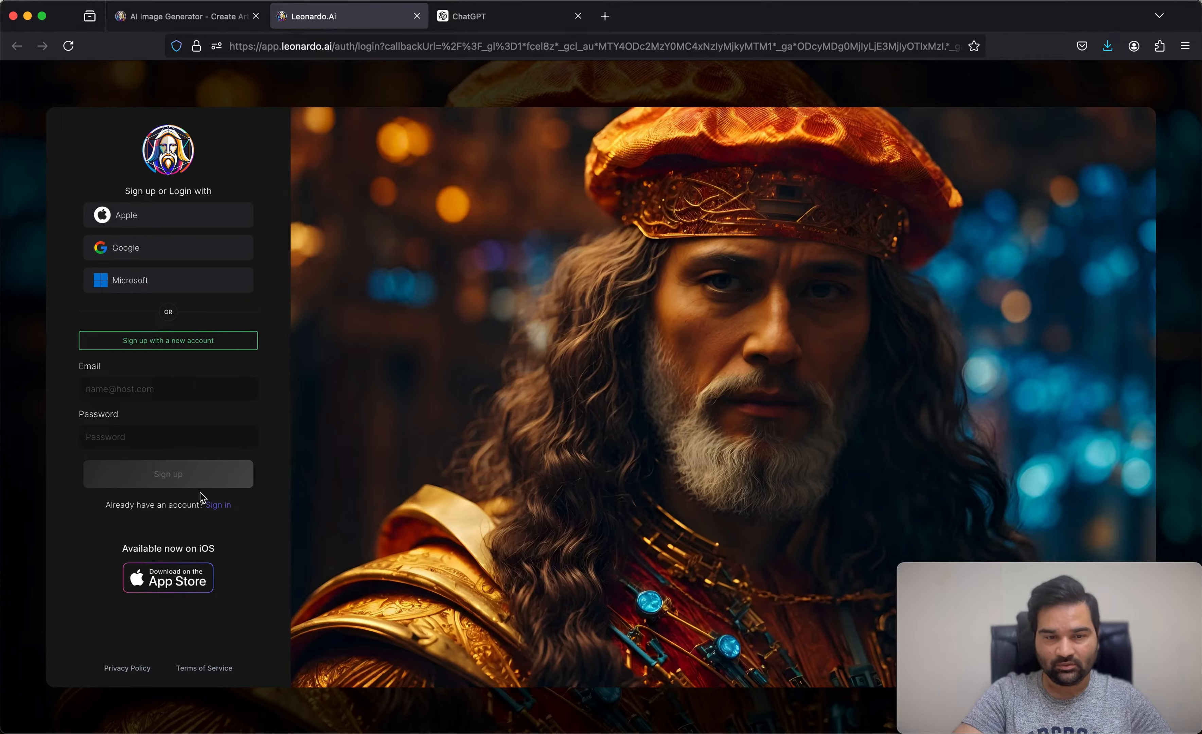
pyautogui.click(214, 505)
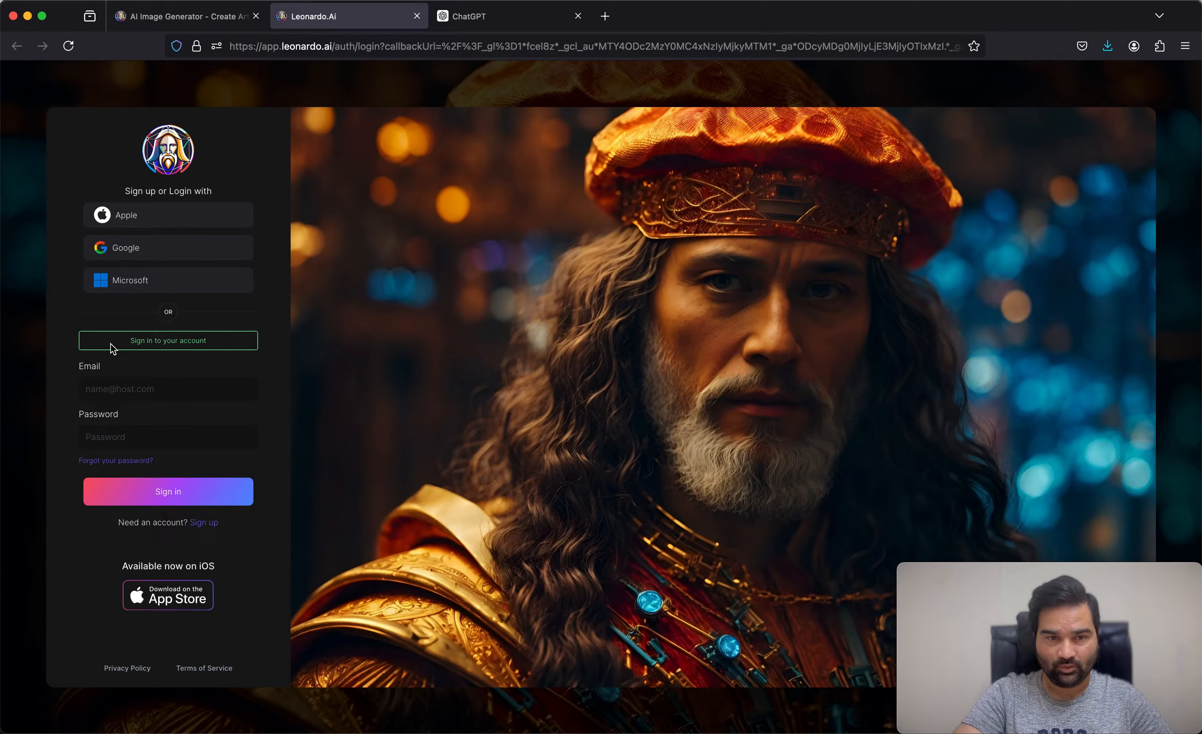
pyautogui.click(204, 523)
pyautogui.click(129, 254)
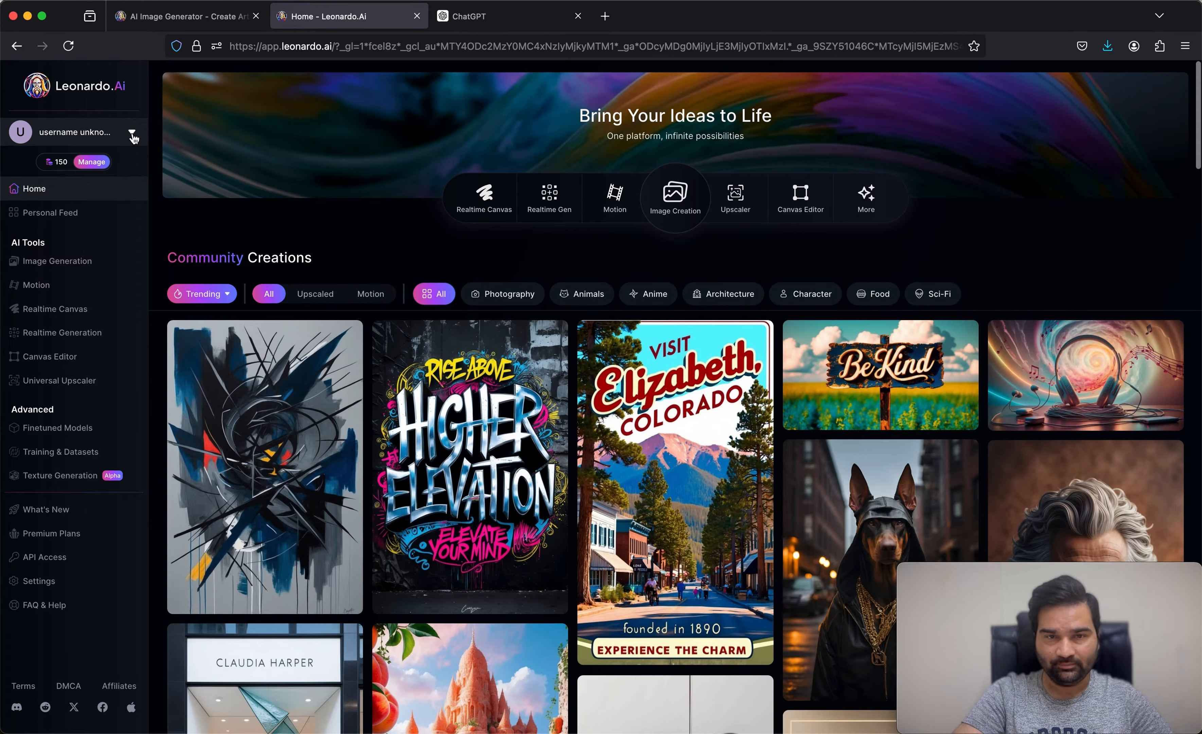
# Step: Enter a username for the new account in the Getting Started form, extending it with the surname
pyautogui.click(132, 135)
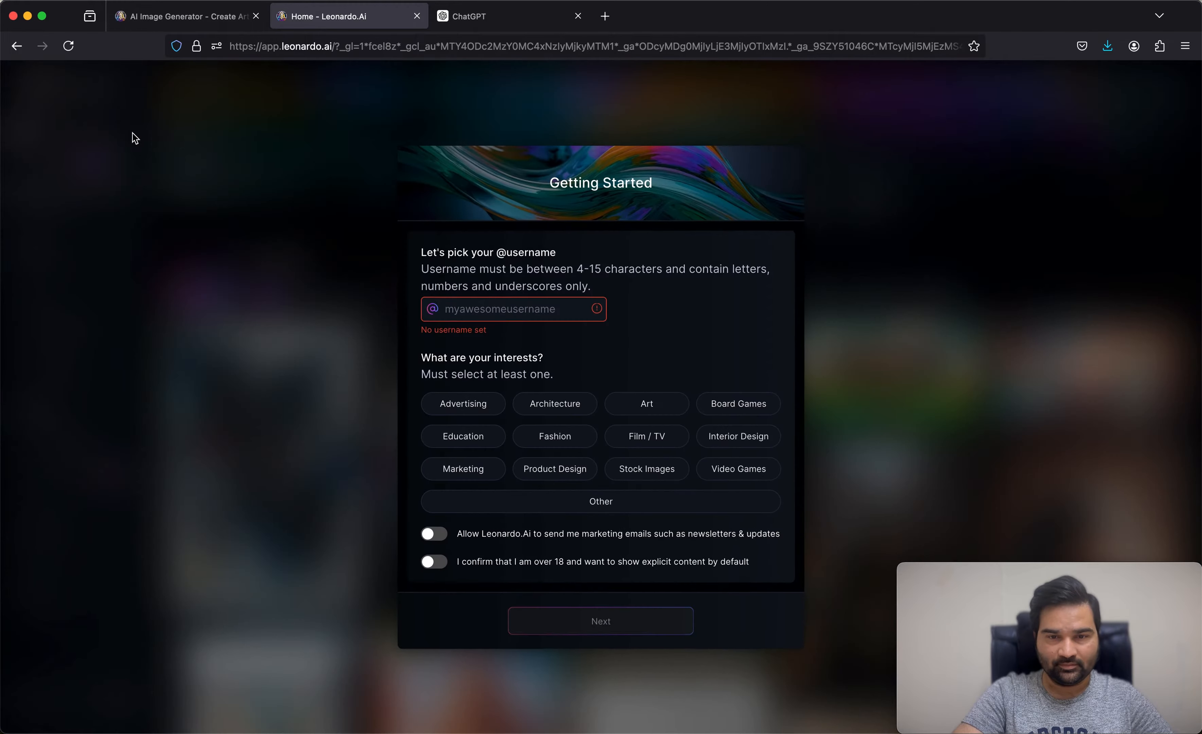
pyautogui.click(509, 315)
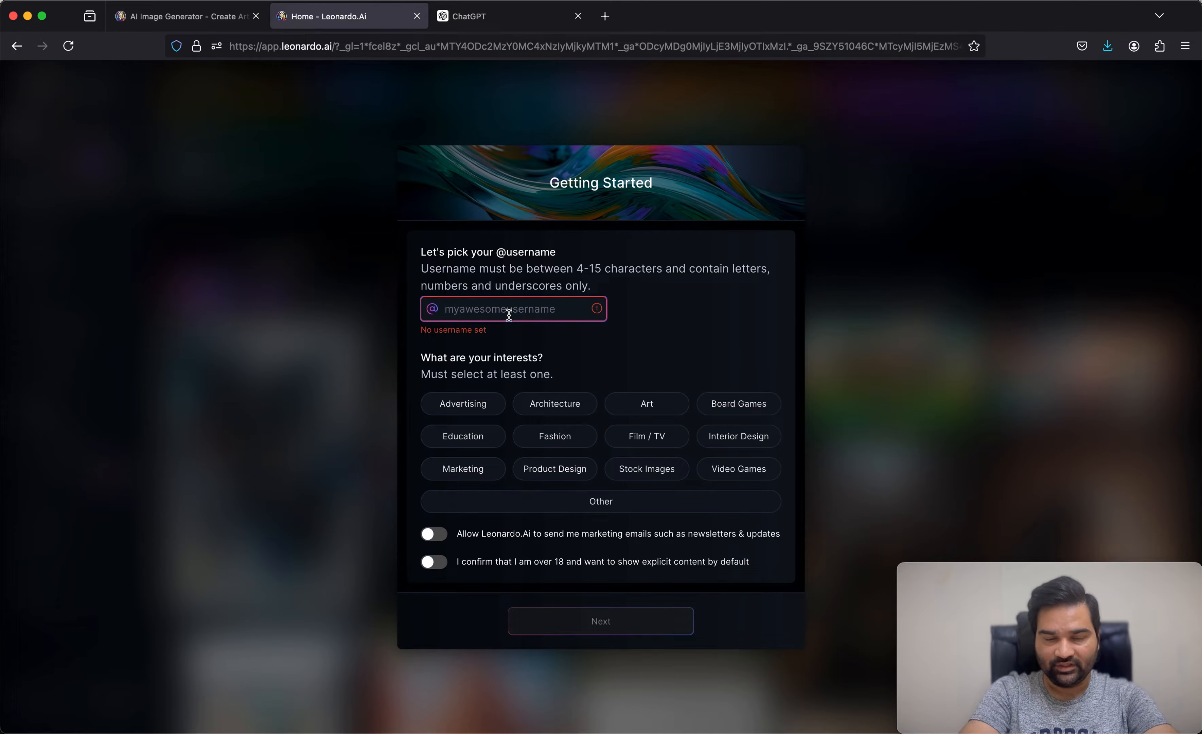
pyautogui.write('Dubai')
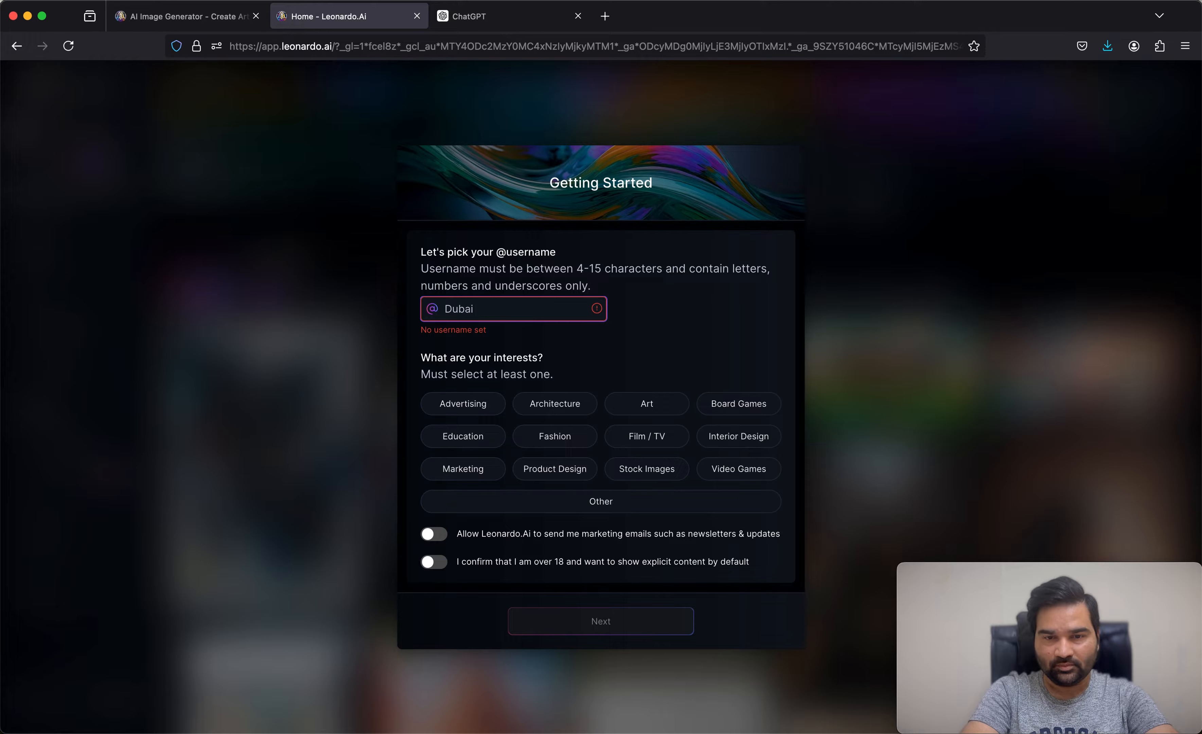
pyautogui.write('Anas')
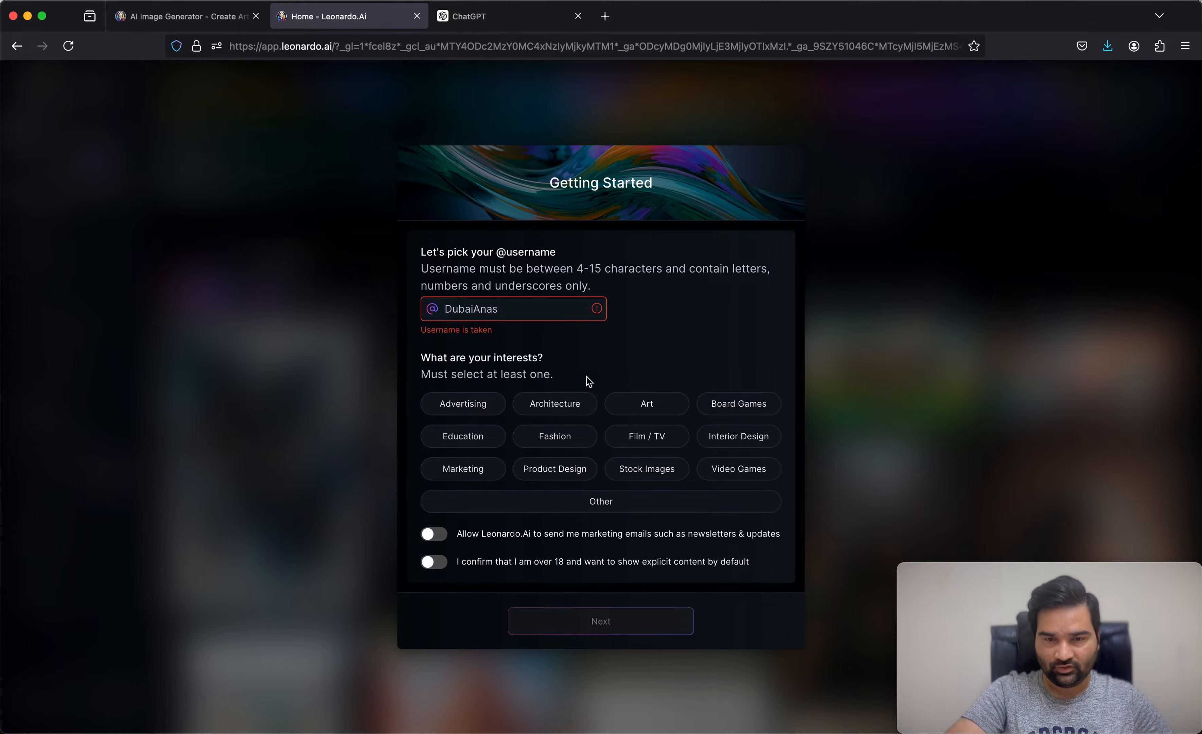
pyautogui.click(527, 308)
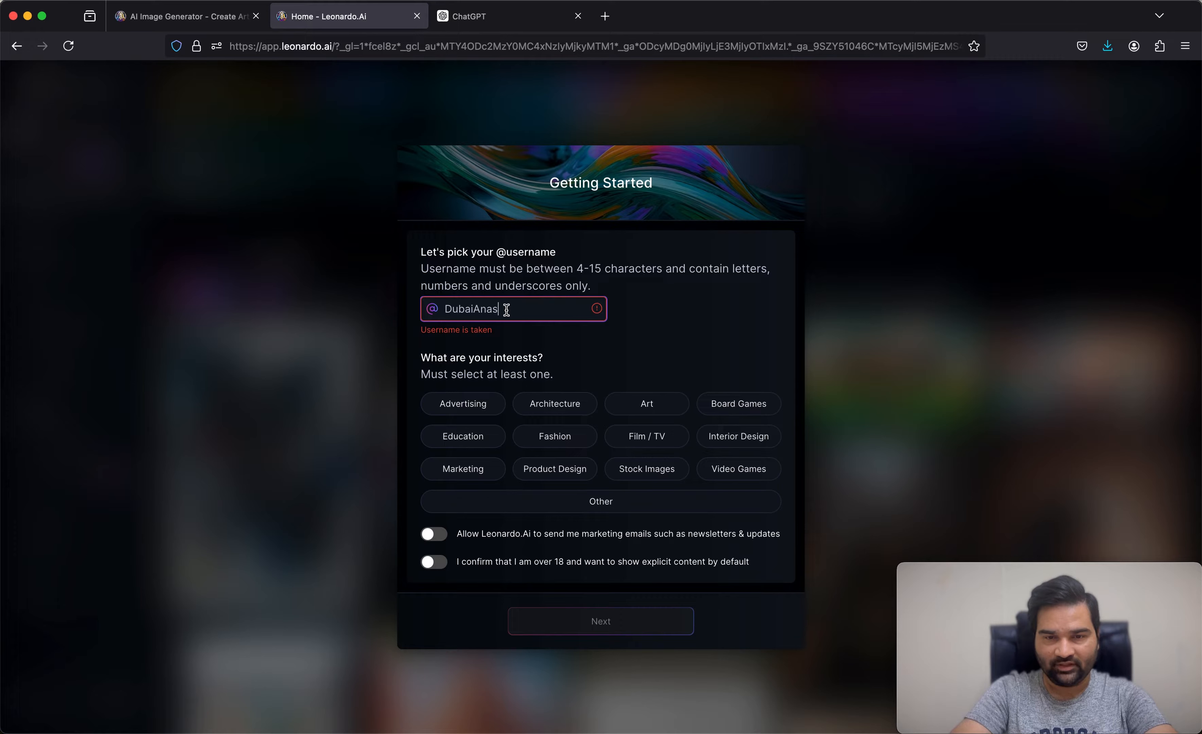
pyautogui.write('Iqbal')
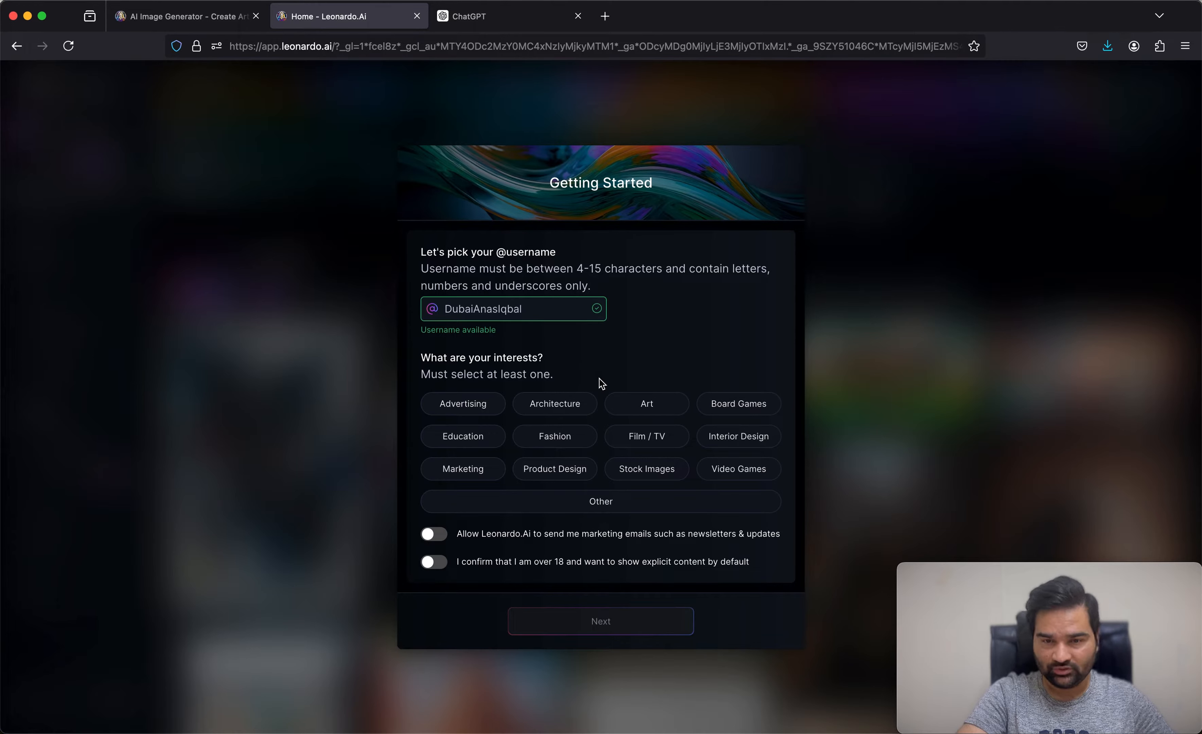
# Step: Choose Product Design, Interior Design and Stock Images as interests, enable the over-18 explicit content confirmation, and continue
pyautogui.click(567, 478)
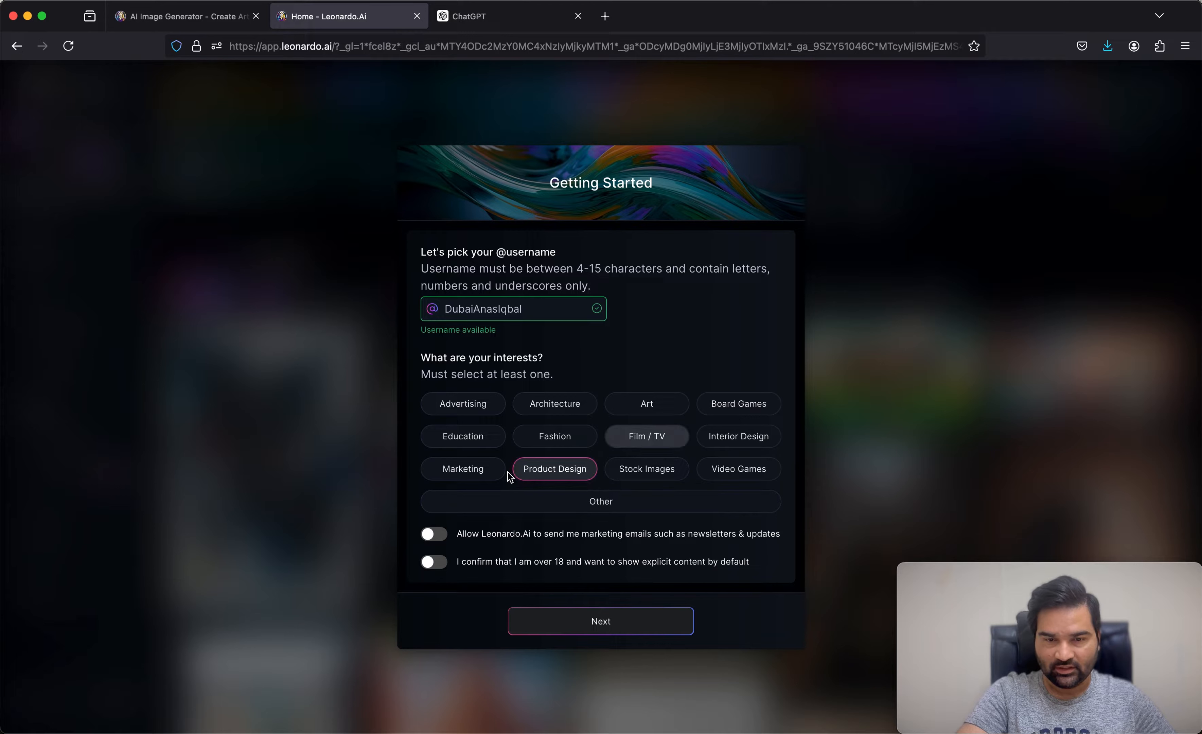
pyautogui.click(735, 446)
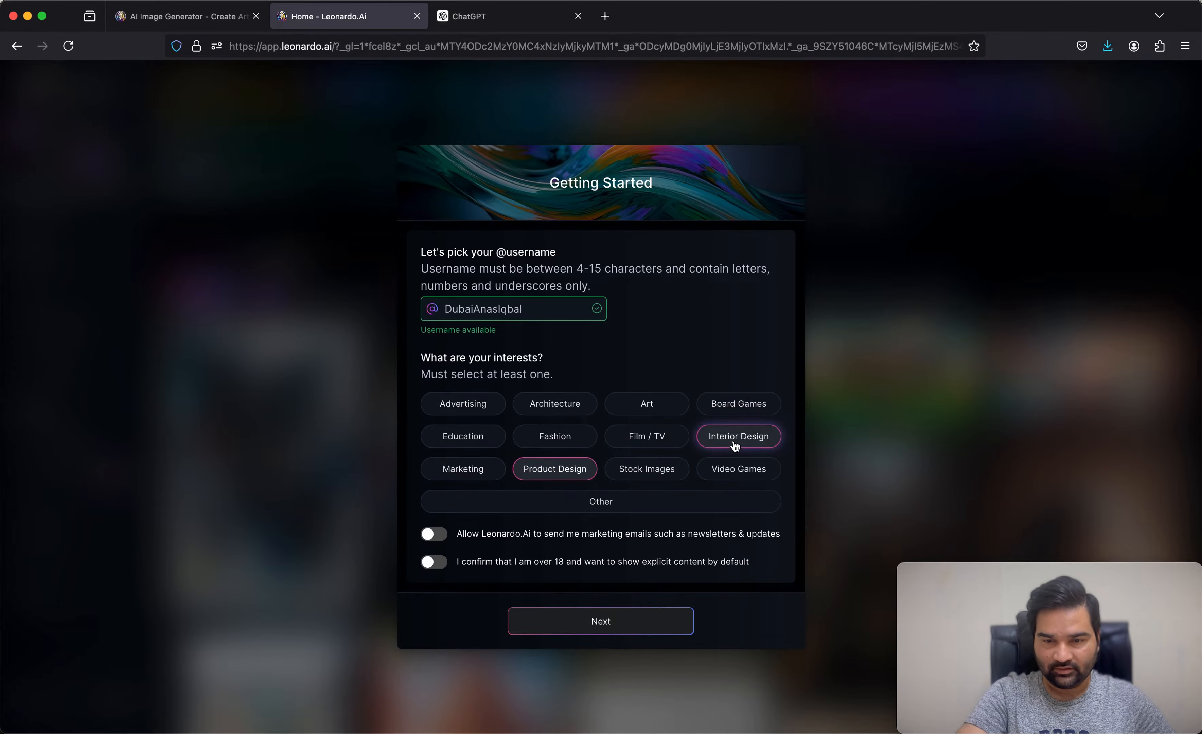
pyautogui.click(663, 474)
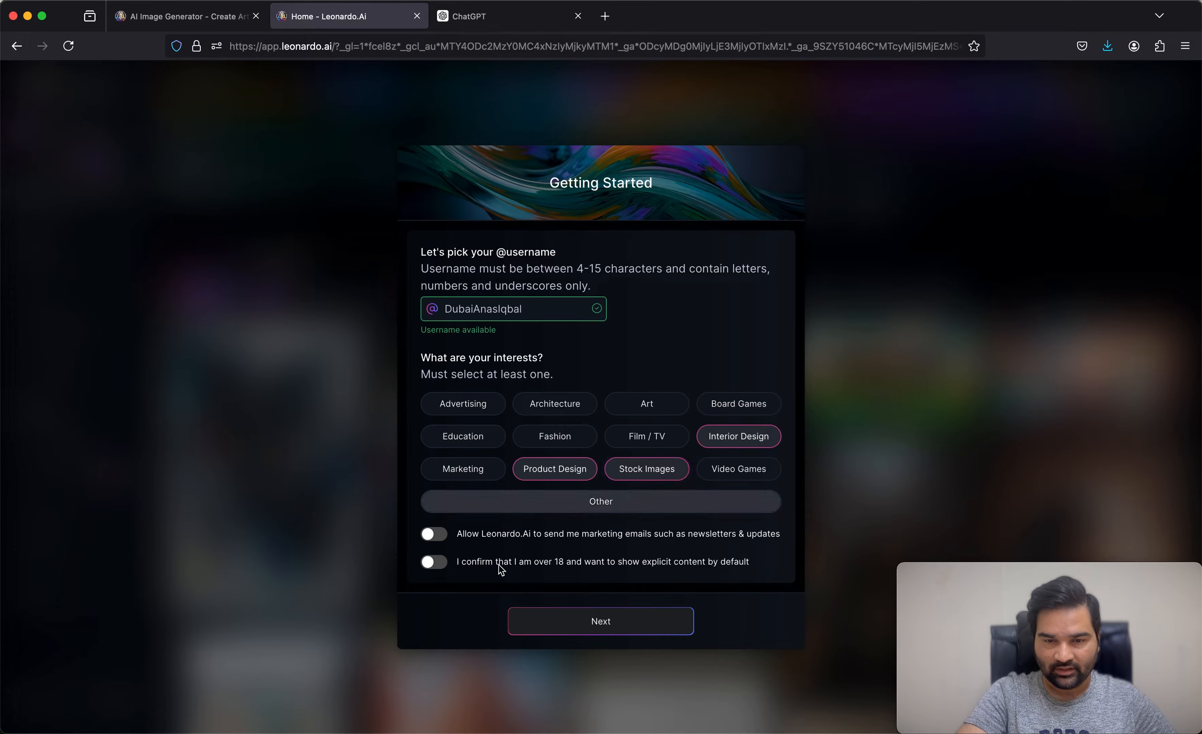
pyautogui.click(443, 567)
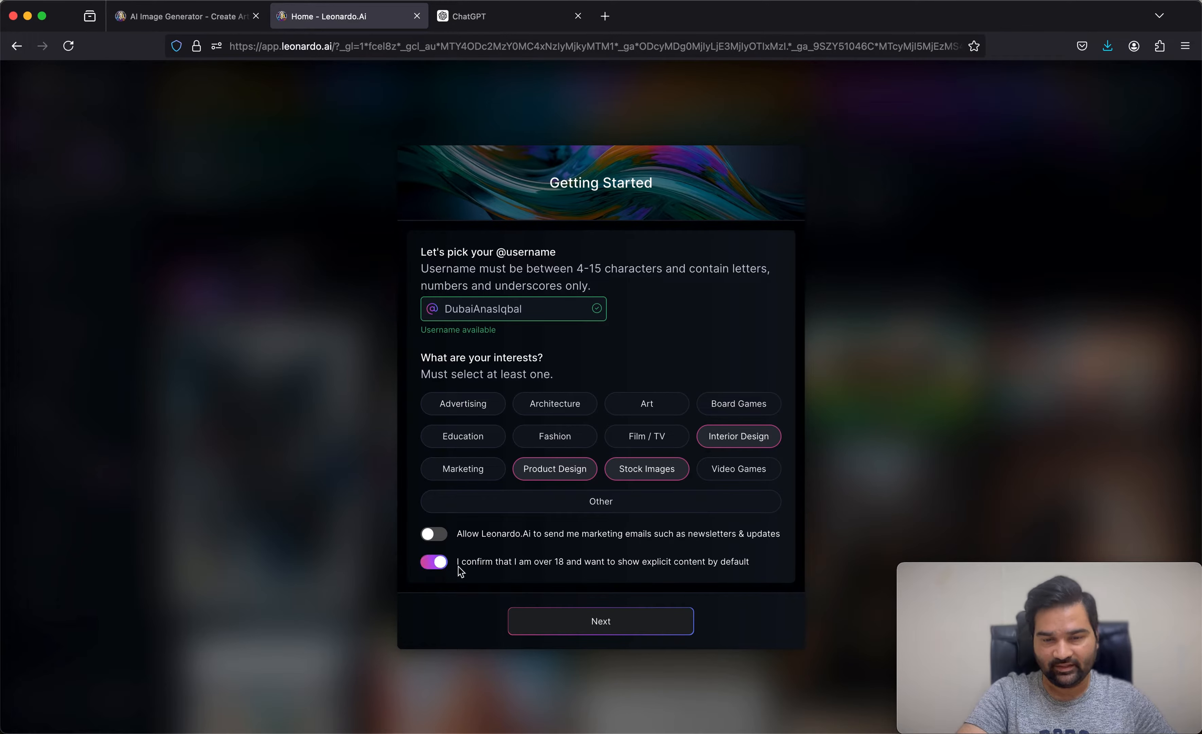
pyautogui.click(602, 622)
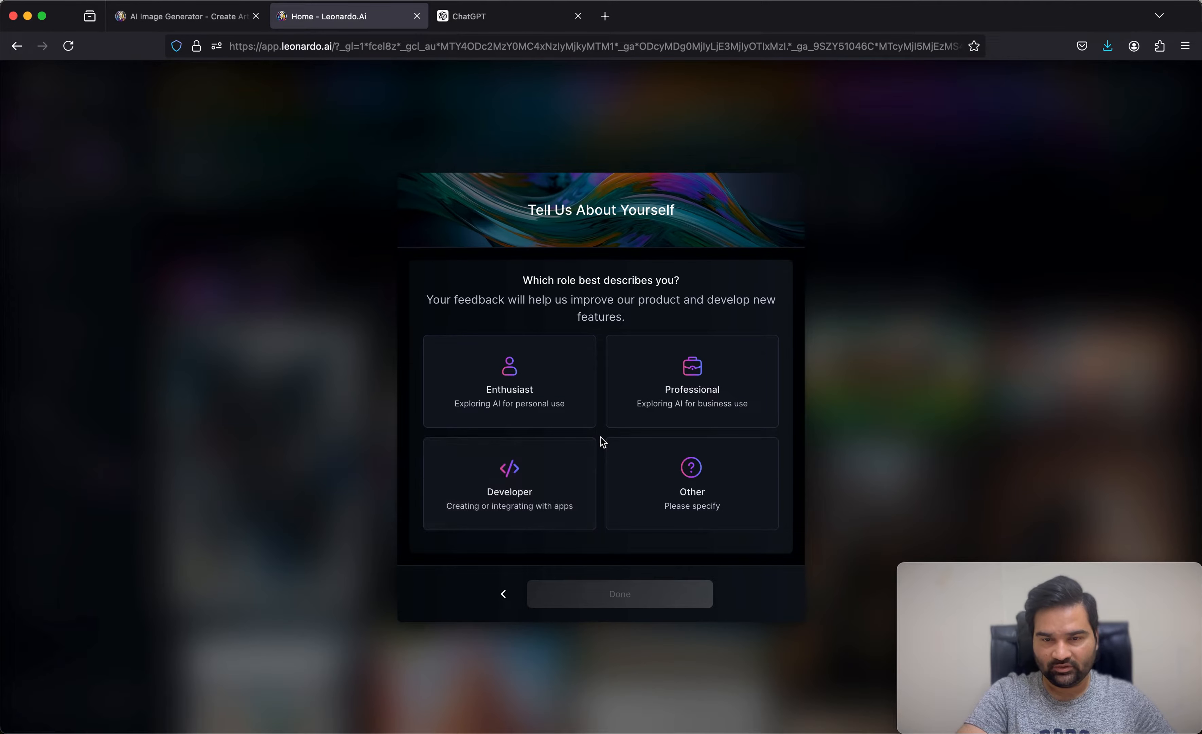
# Step: Set the role to Professional and accept the Terms of Service to finish account setup
pyautogui.click(659, 416)
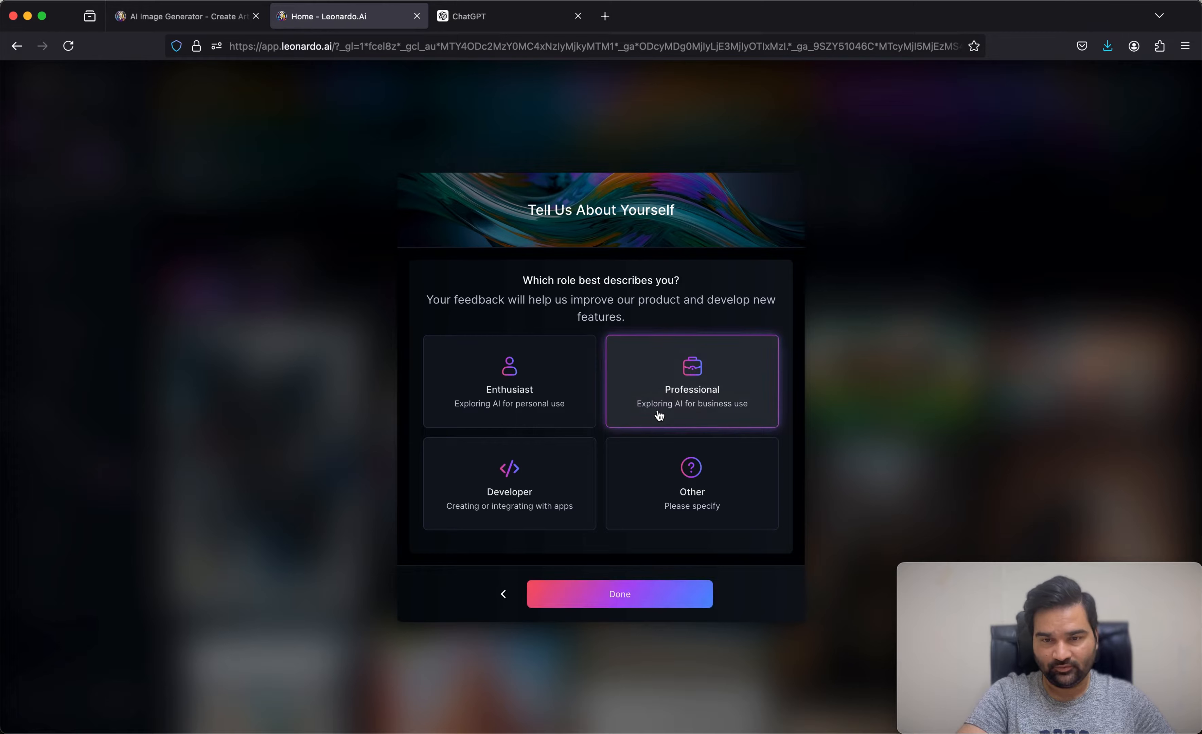
pyautogui.click(626, 605)
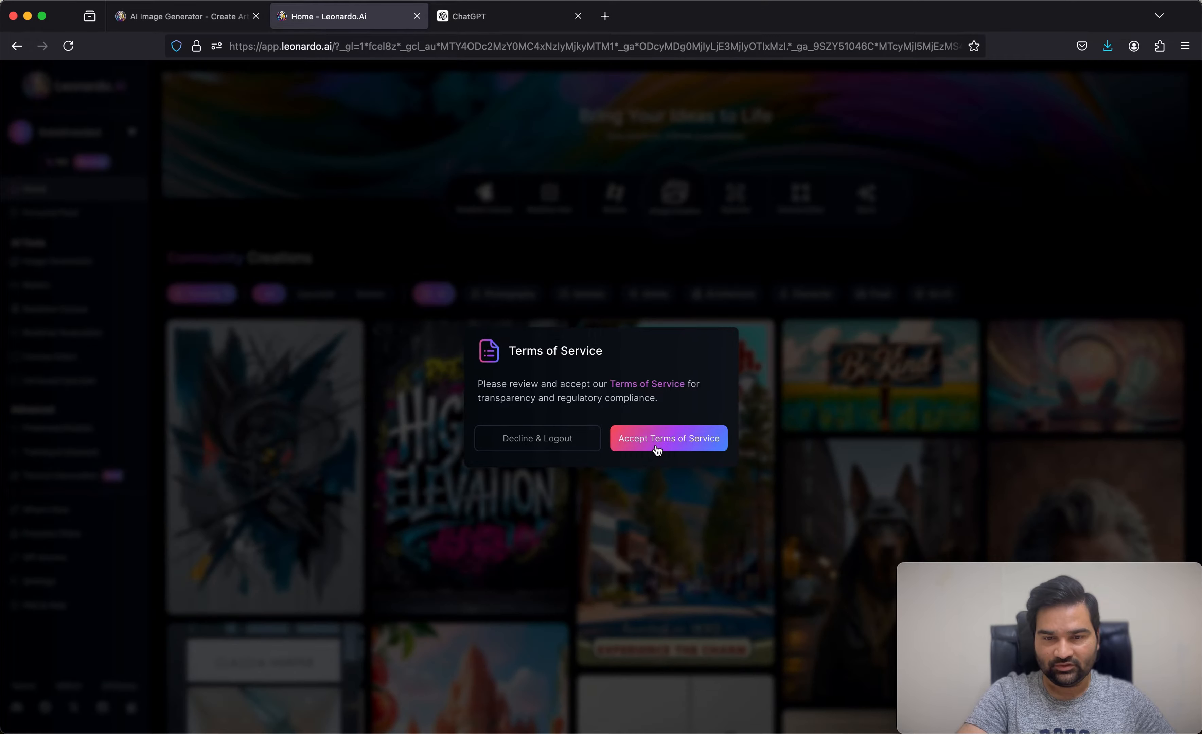
pyautogui.click(657, 443)
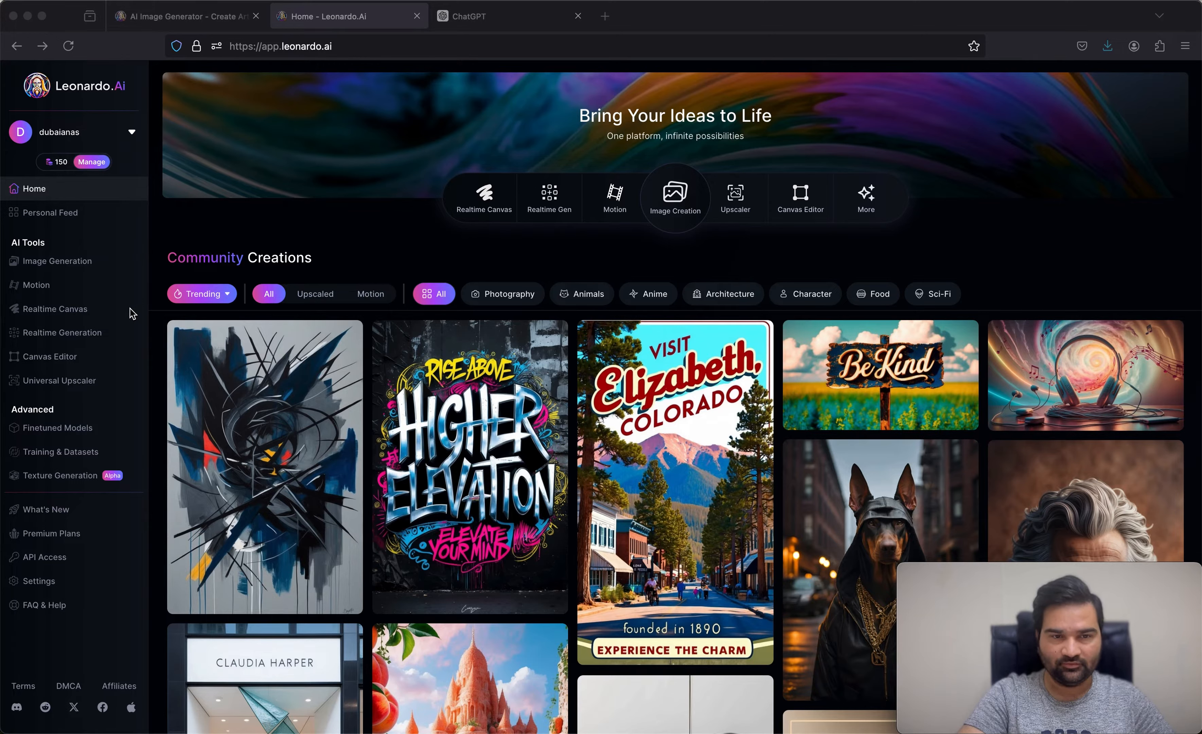
# Step: Open the "Higher Elevation" graffiti image from the home page's Community Creations and examine its prompt text
pyautogui.click(40, 194)
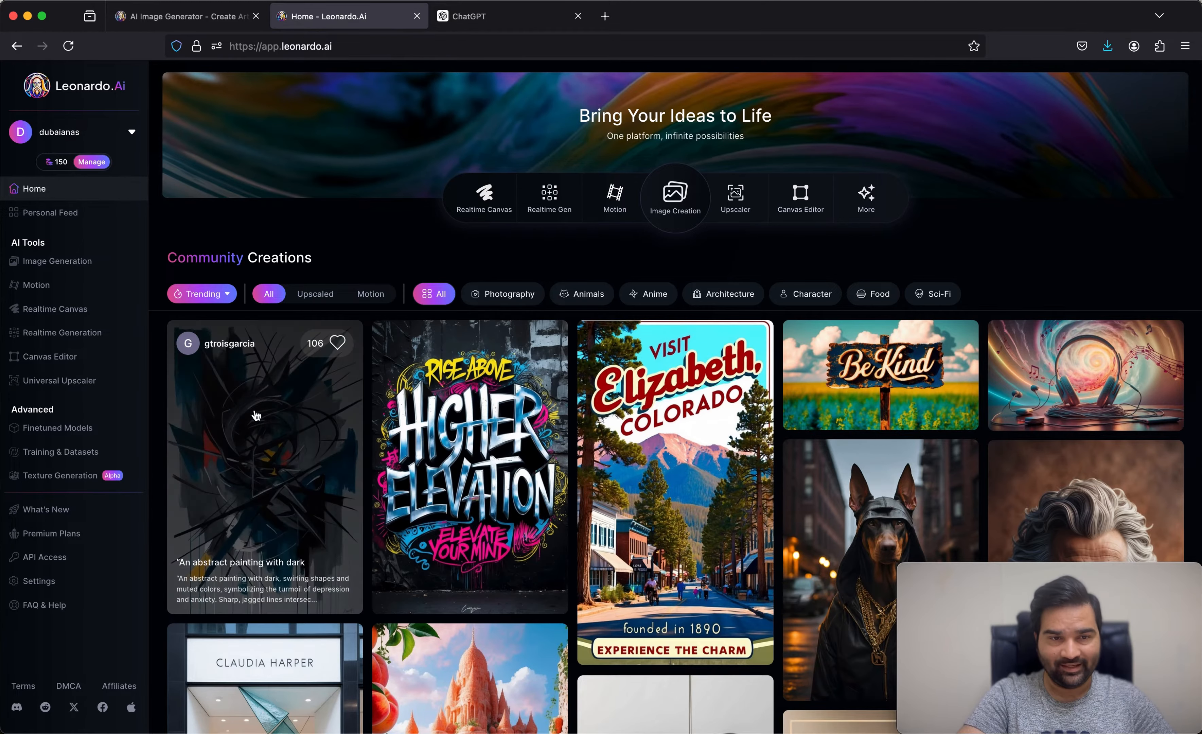
pyautogui.moveTo(91, 167)
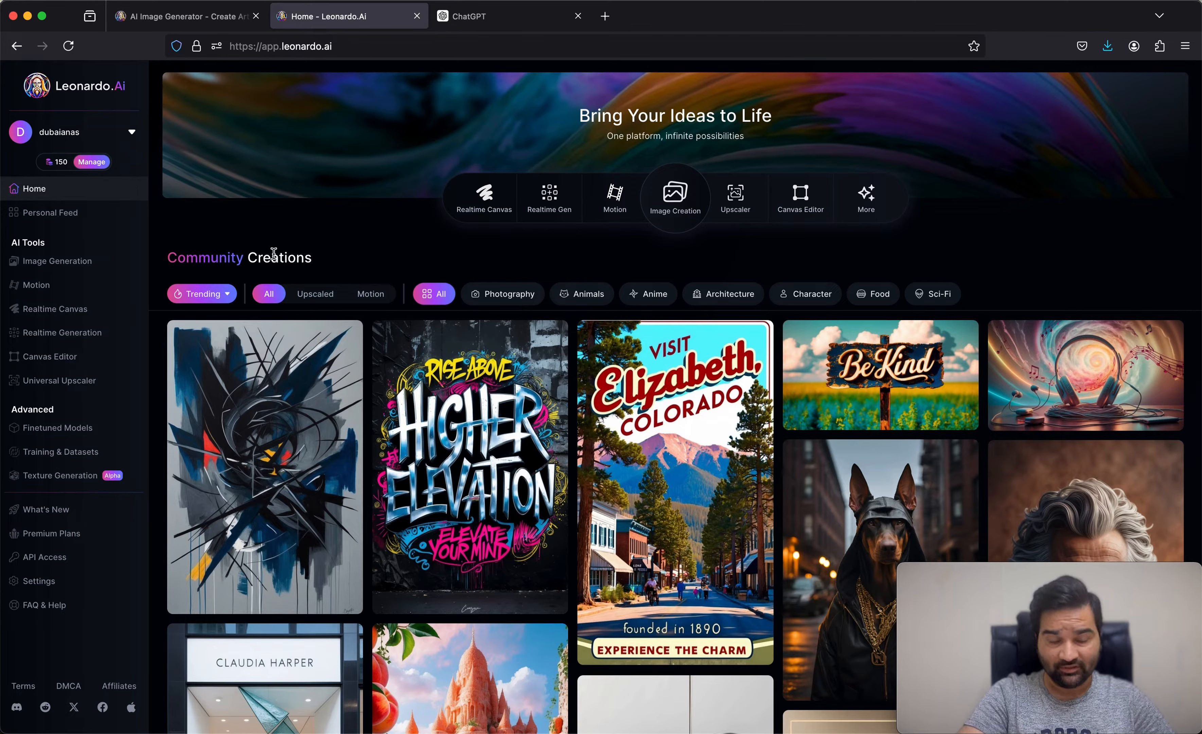
pyautogui.moveTo(273, 404)
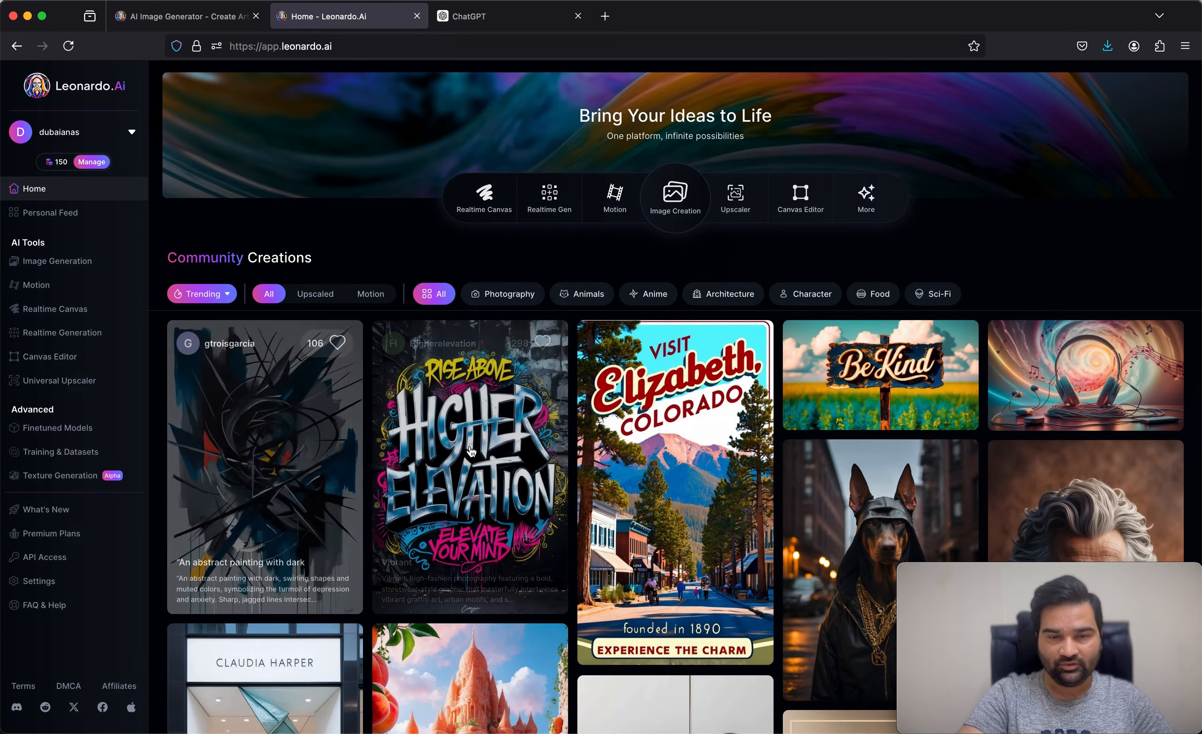
pyautogui.moveTo(489, 455)
pyautogui.click(489, 455)
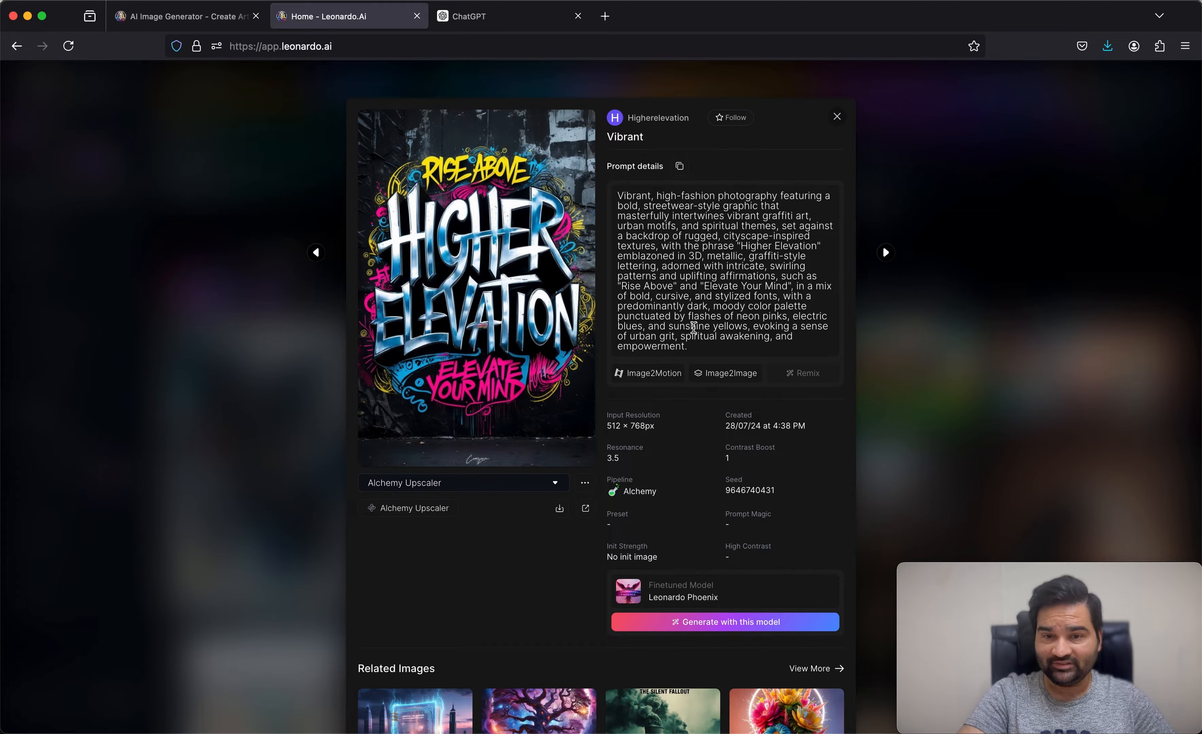
pyautogui.moveTo(688, 348); pyautogui.dragTo(616, 199)
pyautogui.click(663, 233)
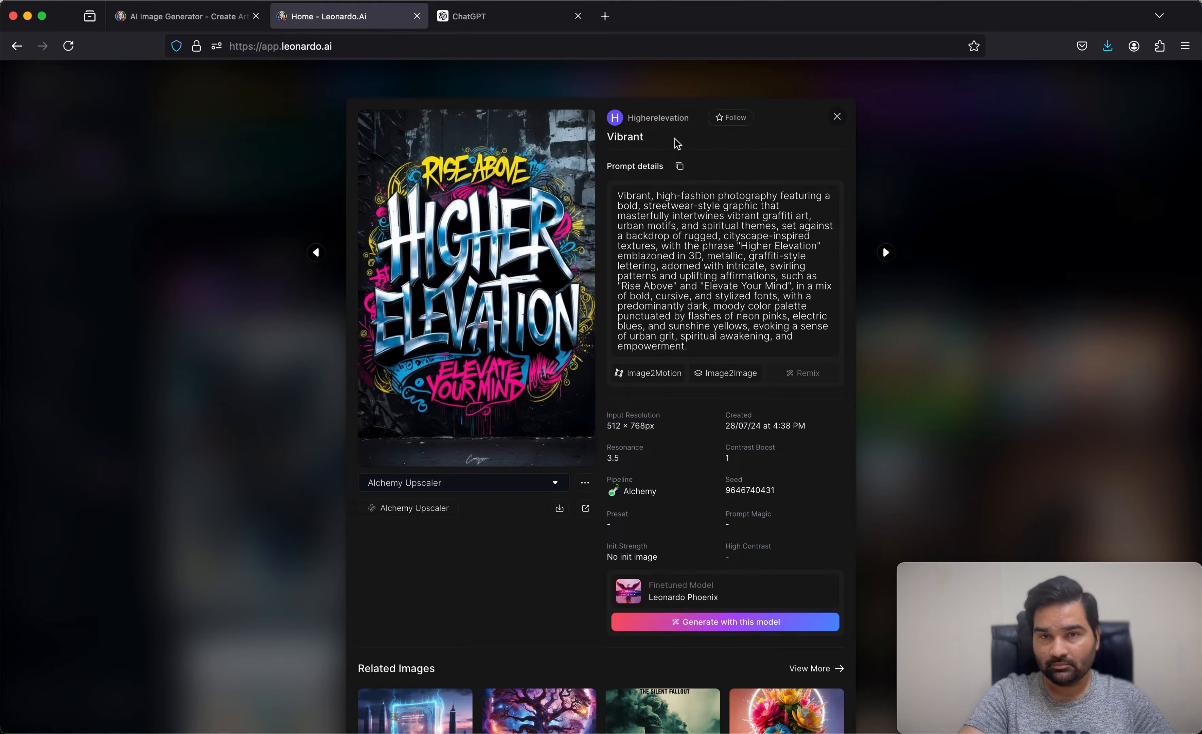
# Step: Follow the creator of the "Higher Elevation" image, review its generation details, and close the image
pyautogui.click(725, 120)
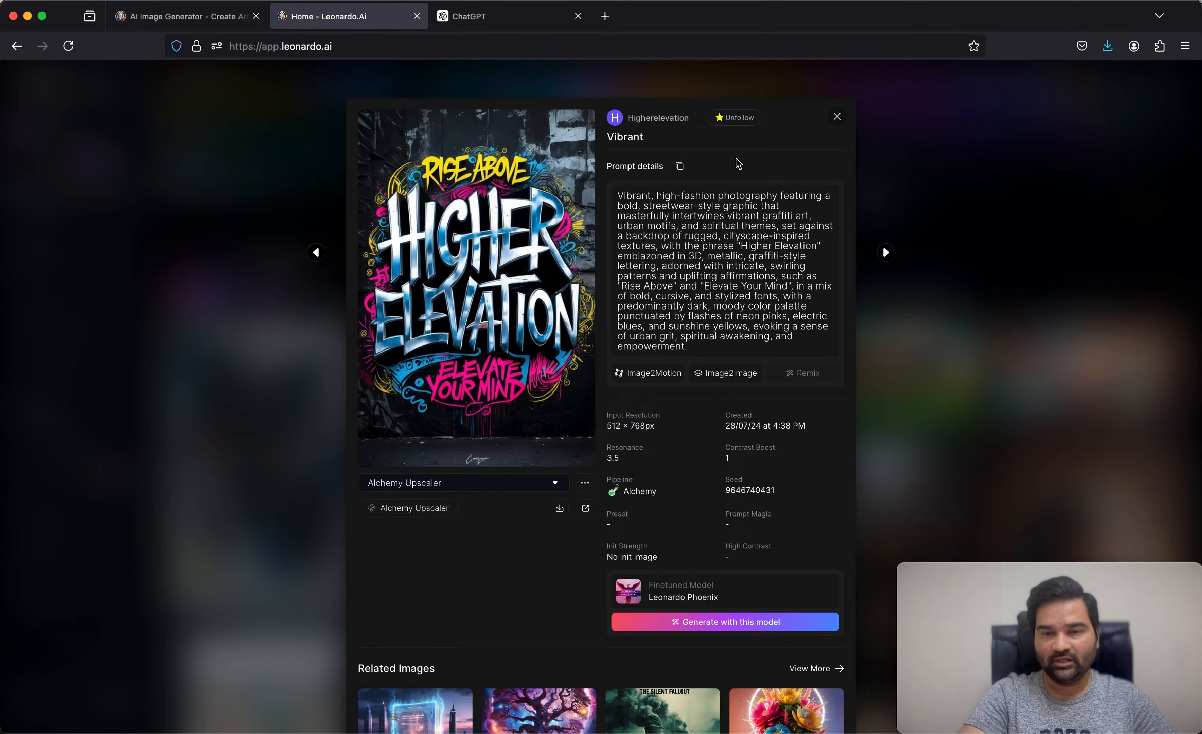
pyautogui.scroll(-1, 700, 487)
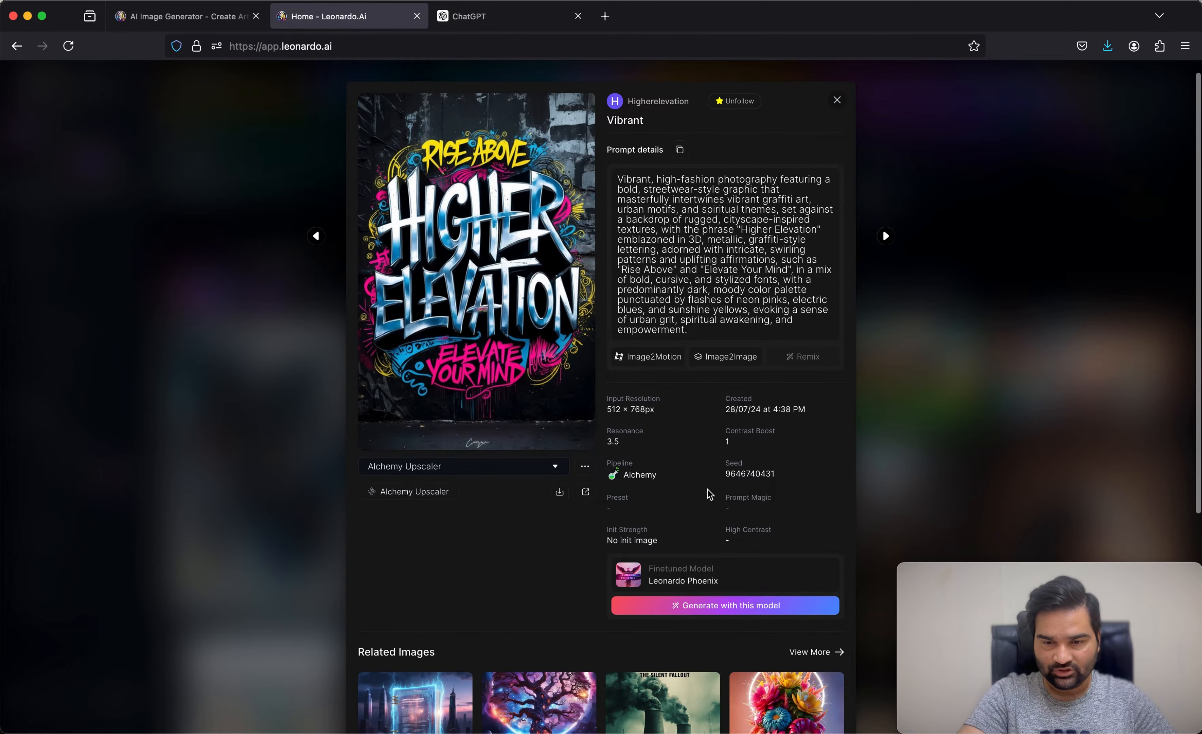
pyautogui.scroll(1, 710, 496)
pyautogui.scroll(1, 709, 497)
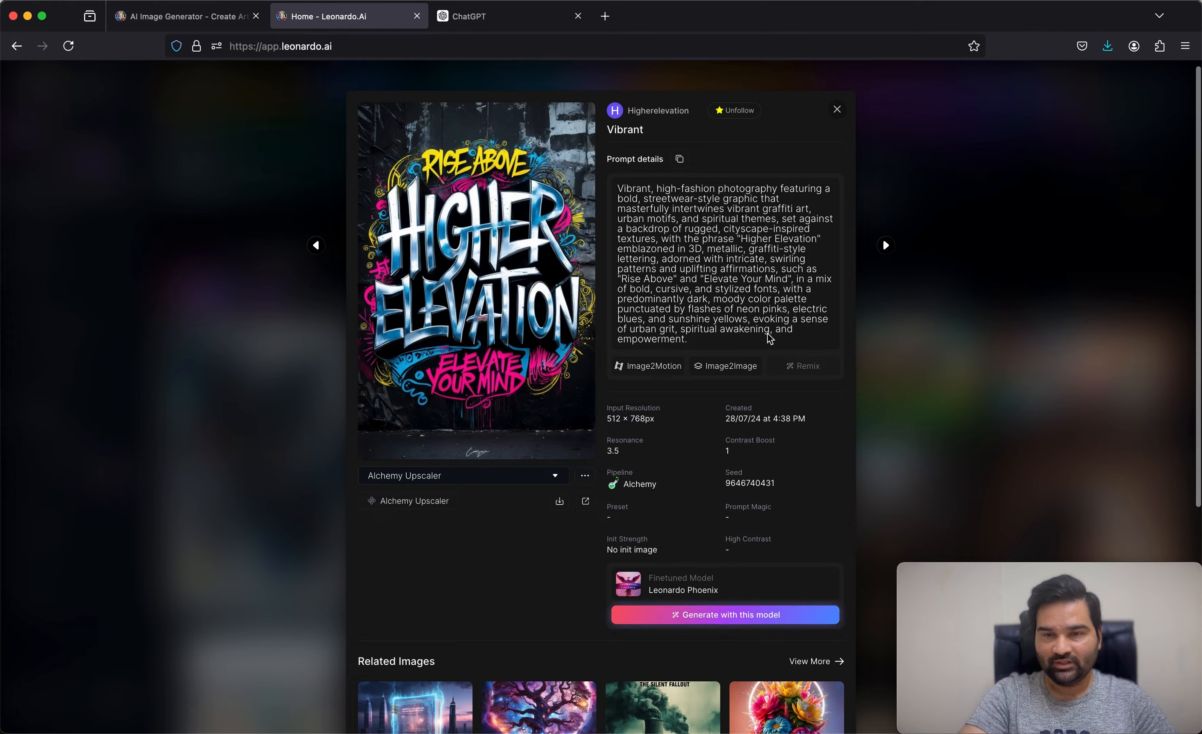
pyautogui.click(838, 111)
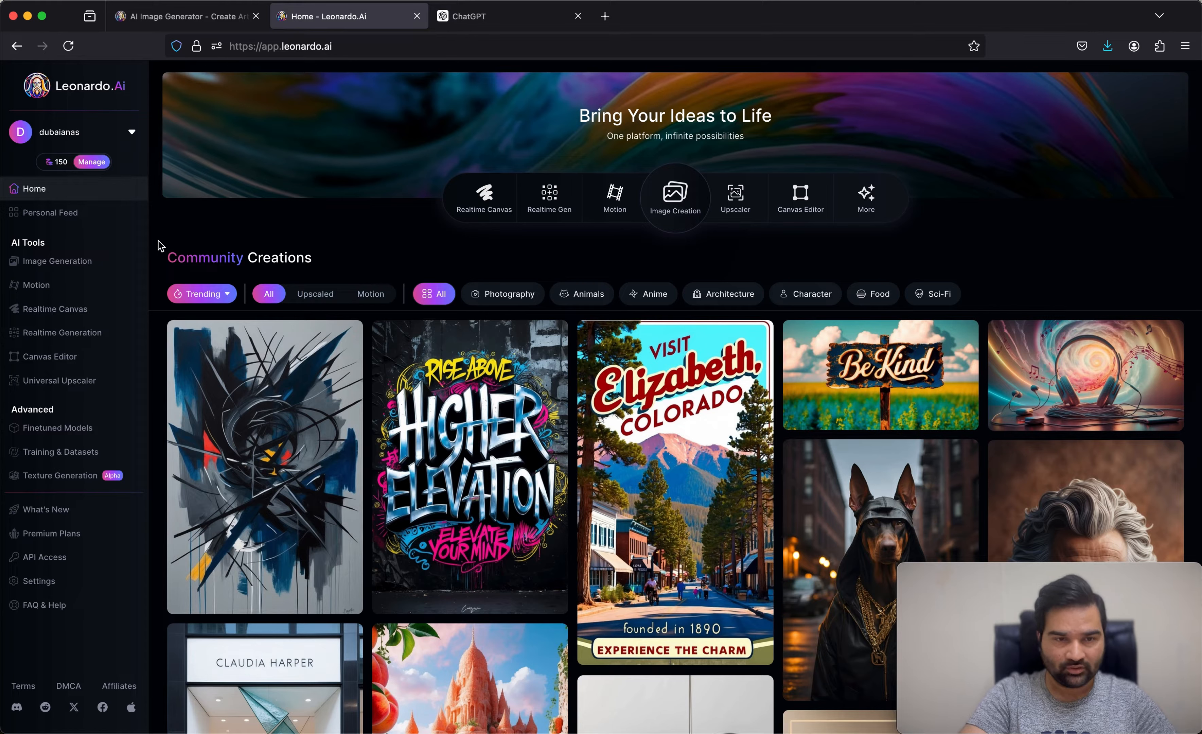
# Step: Check the Personal Feed, and open the Image Generation tool from the home page
pyautogui.click(69, 221)
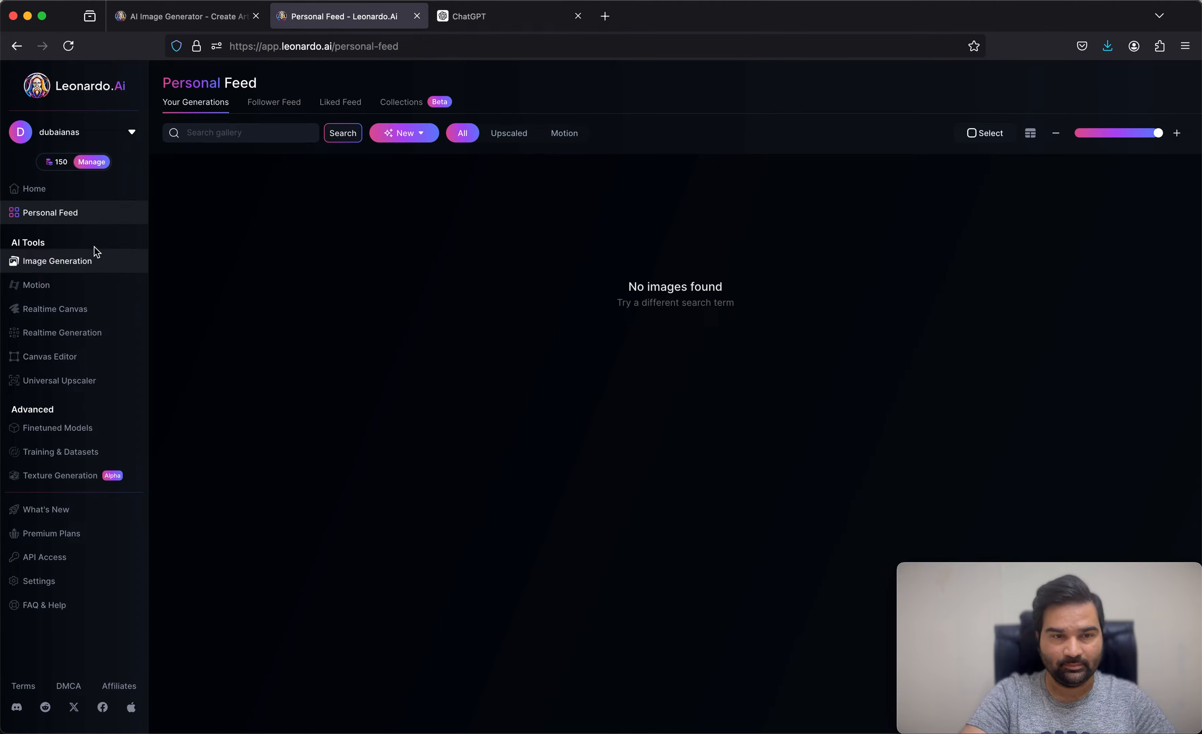
pyautogui.click(42, 196)
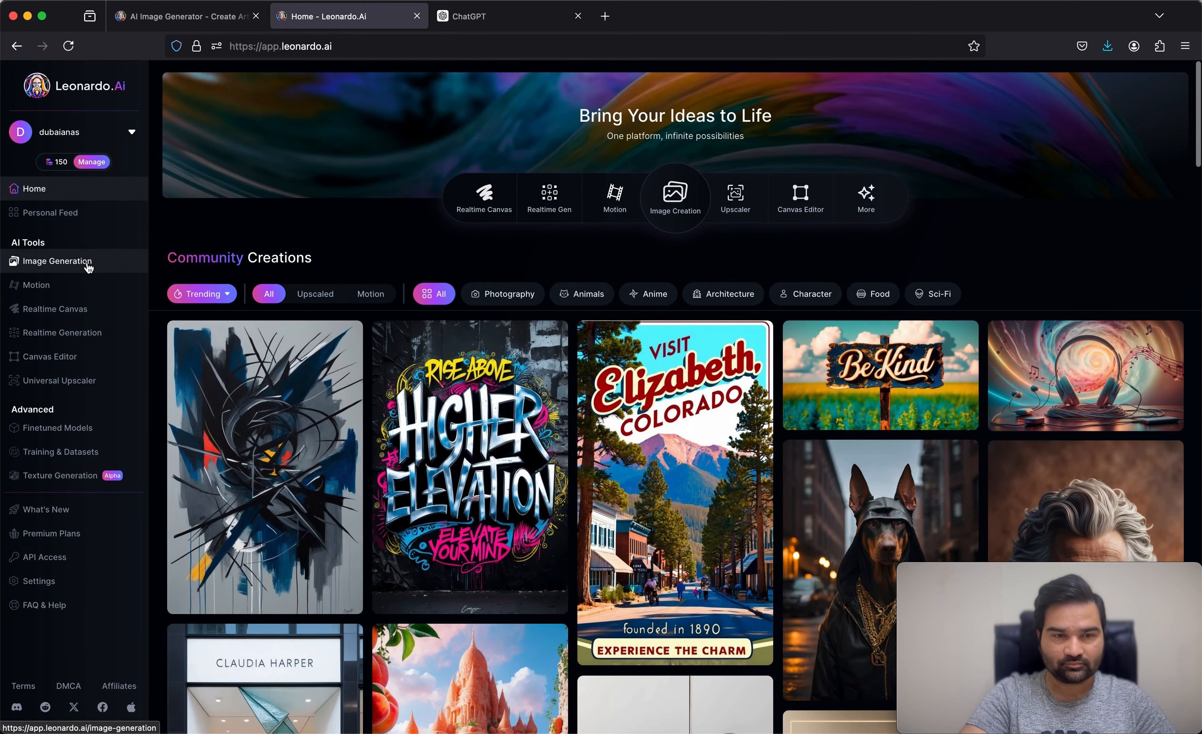
pyautogui.click(88, 267)
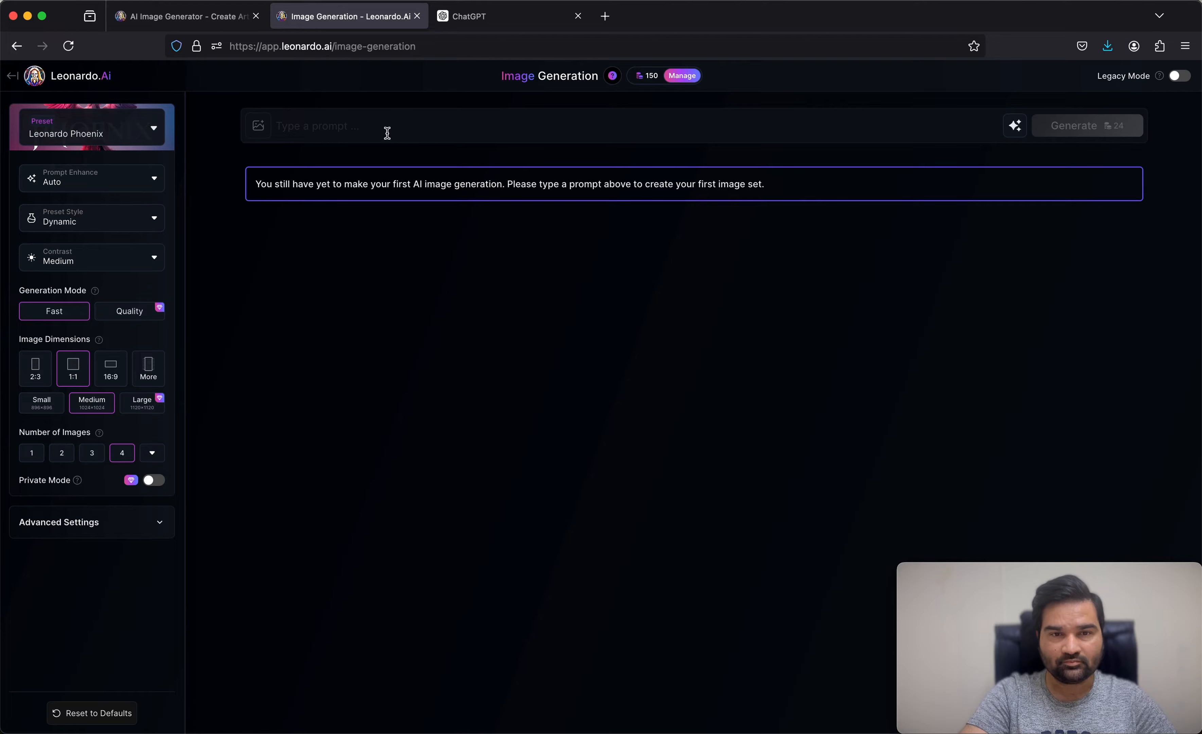
# Step: Switch to ChatGPT and submit the message "A business man is in office and presenting with the buildings view, prompt"
pyautogui.click(469, 25)
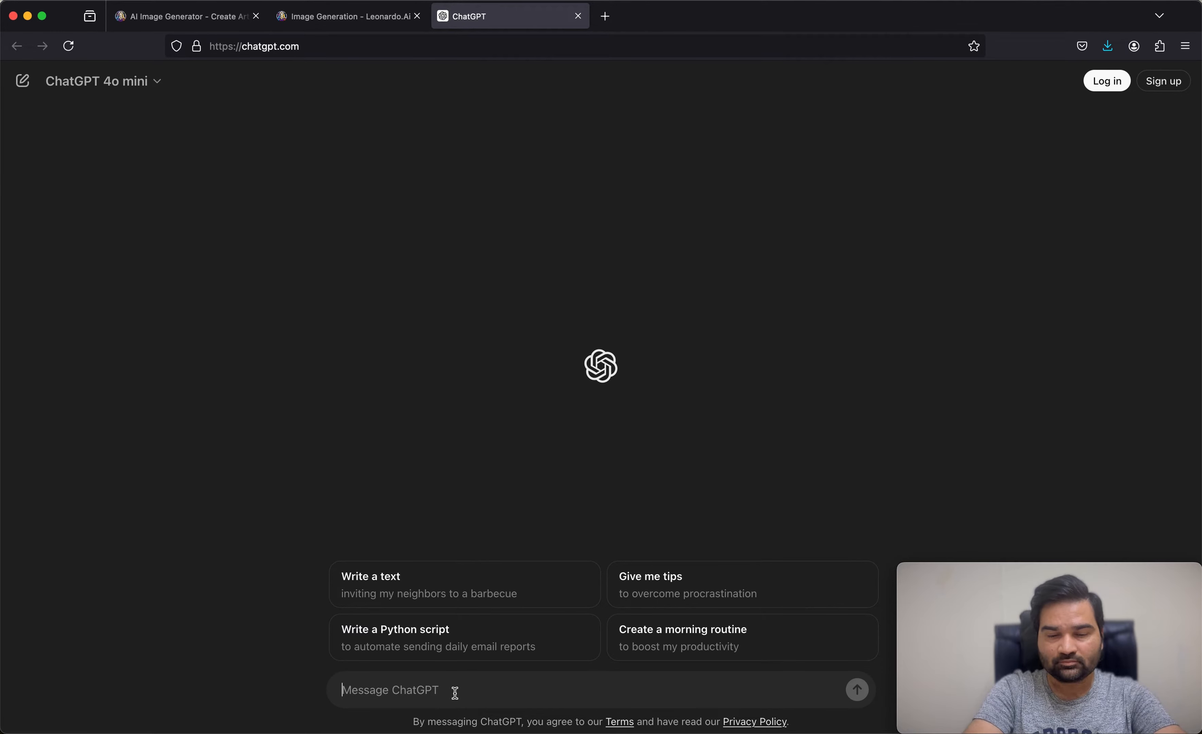
pyautogui.write('A')
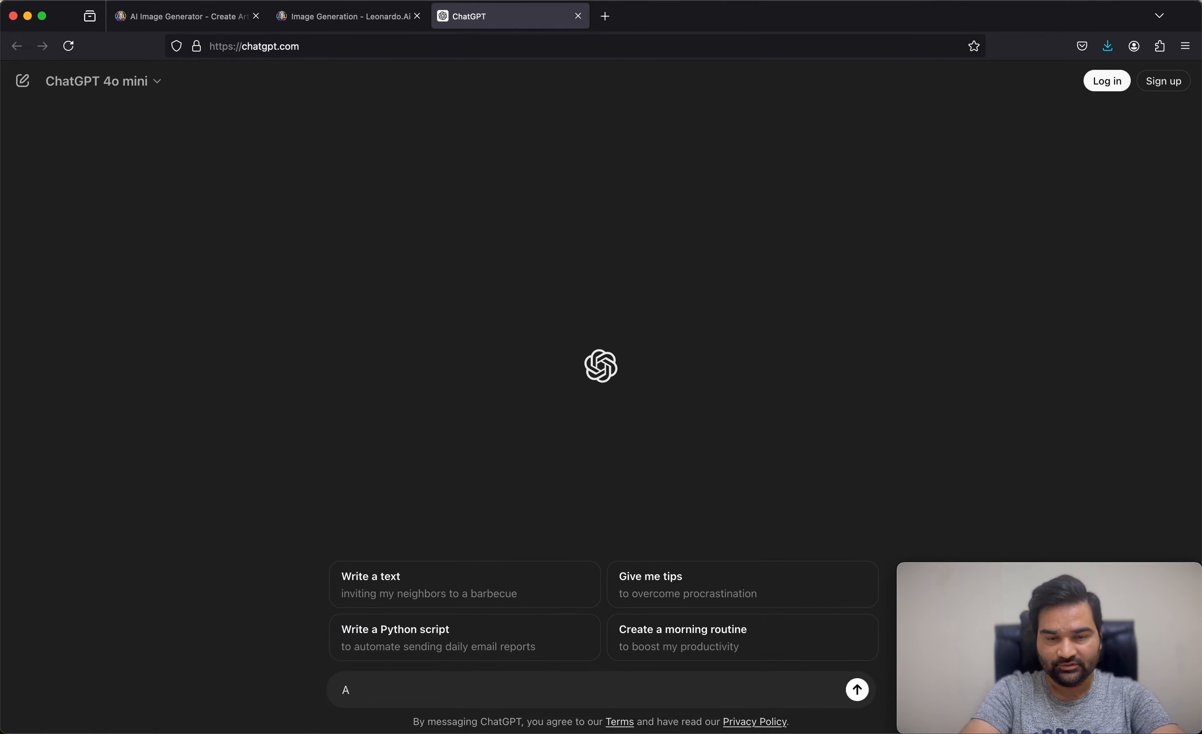
pyautogui.write(' b')
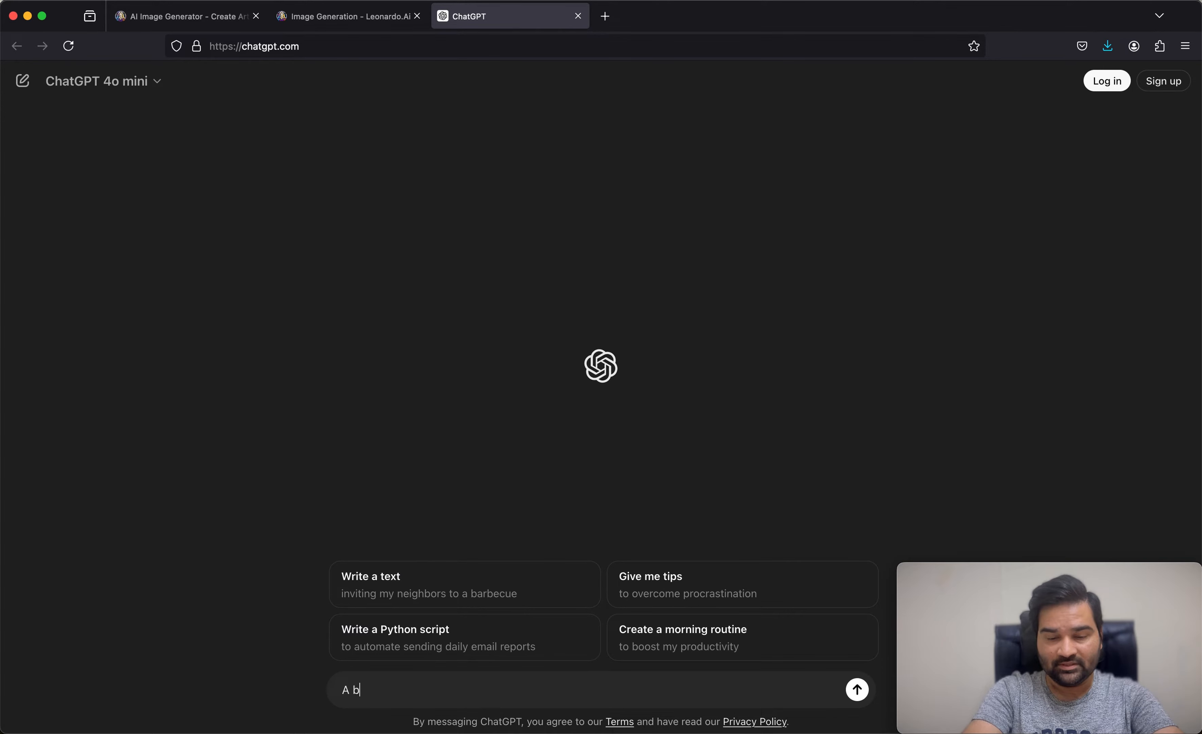
pyautogui.write('usiness')
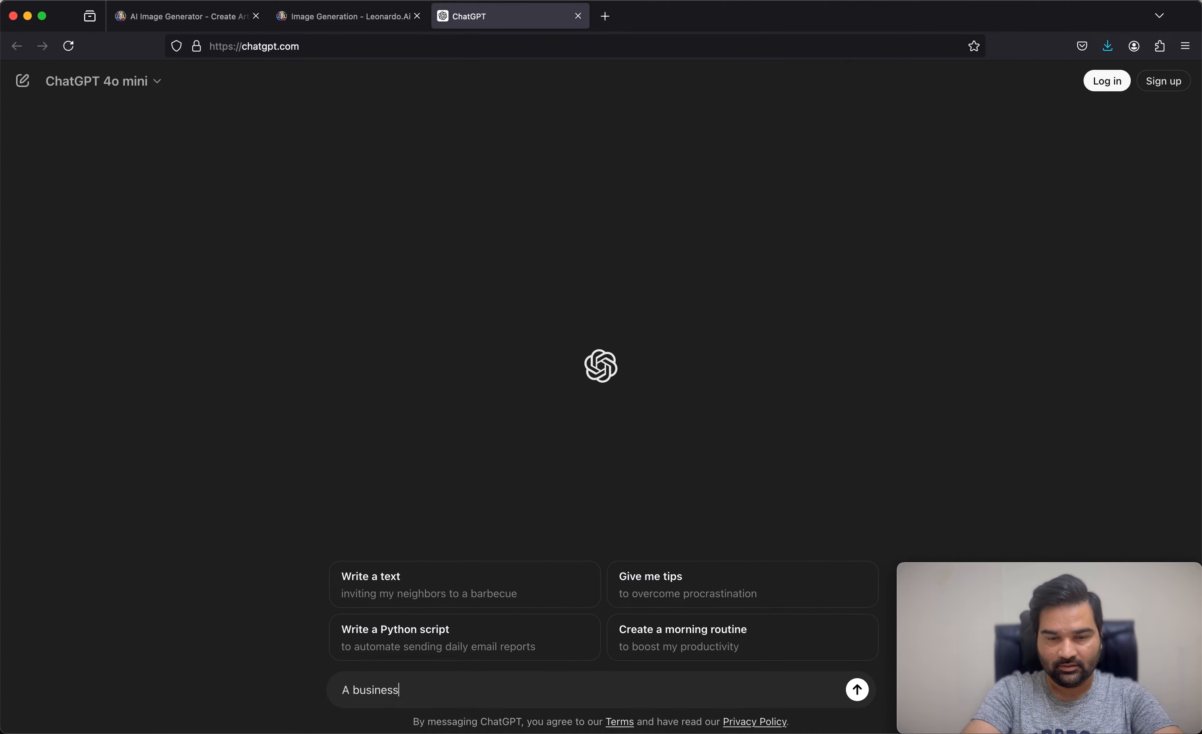
pyautogui.write(' man ')
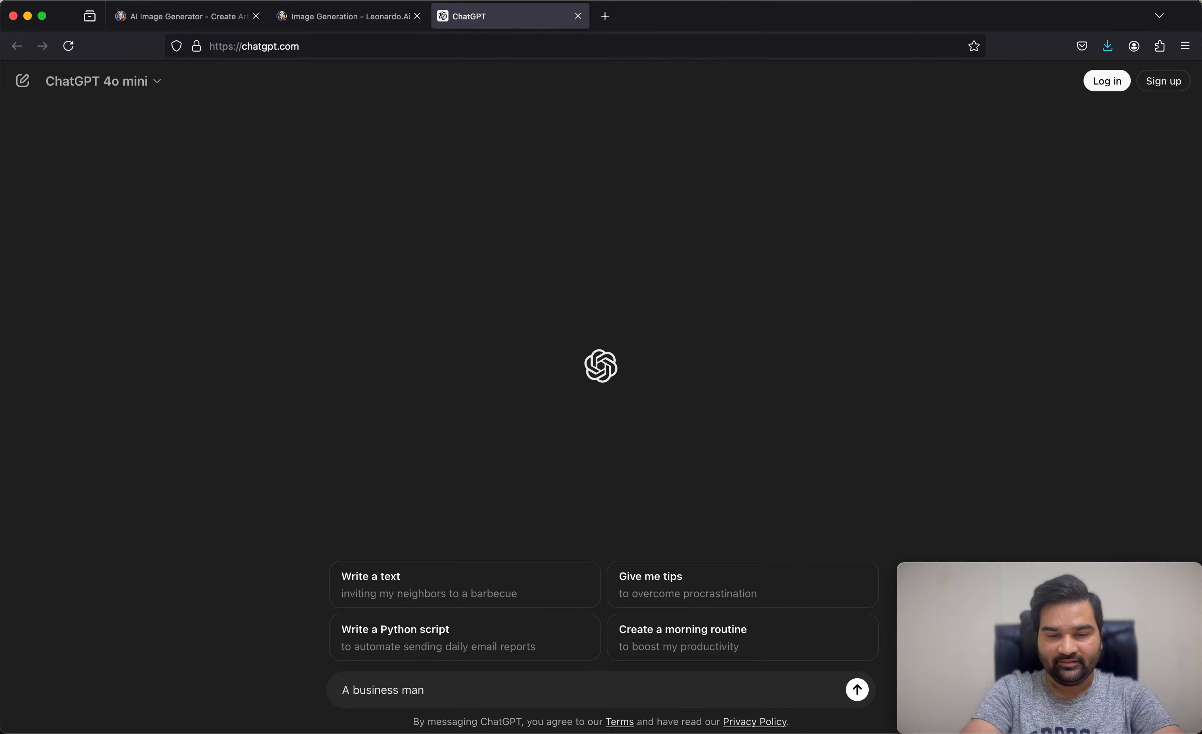
pyautogui.write('is in office')
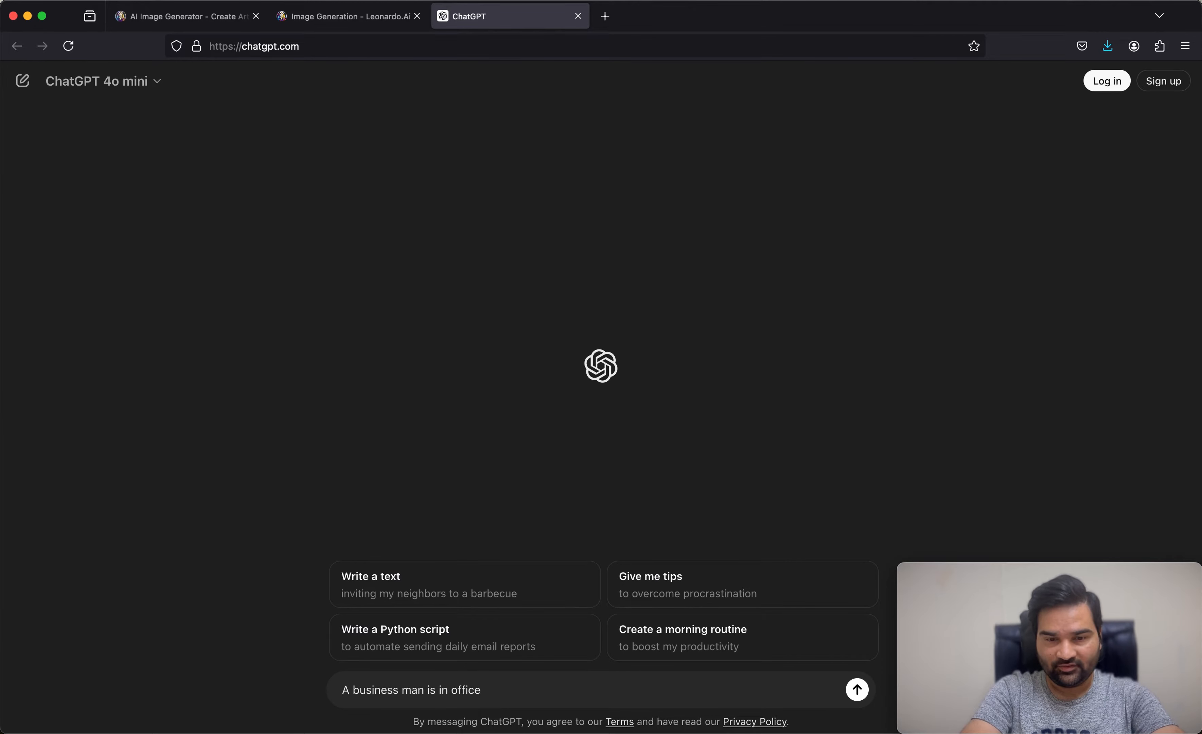
pyautogui.write(' and ')
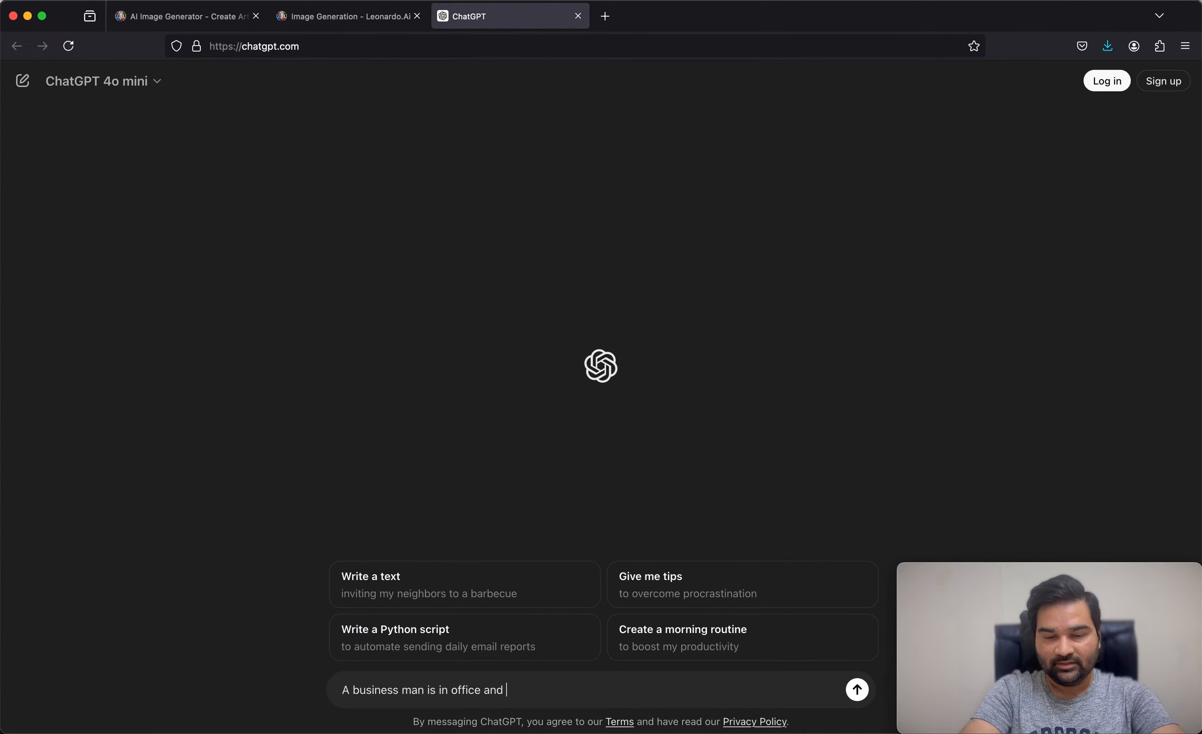
pyautogui.write('presenting')
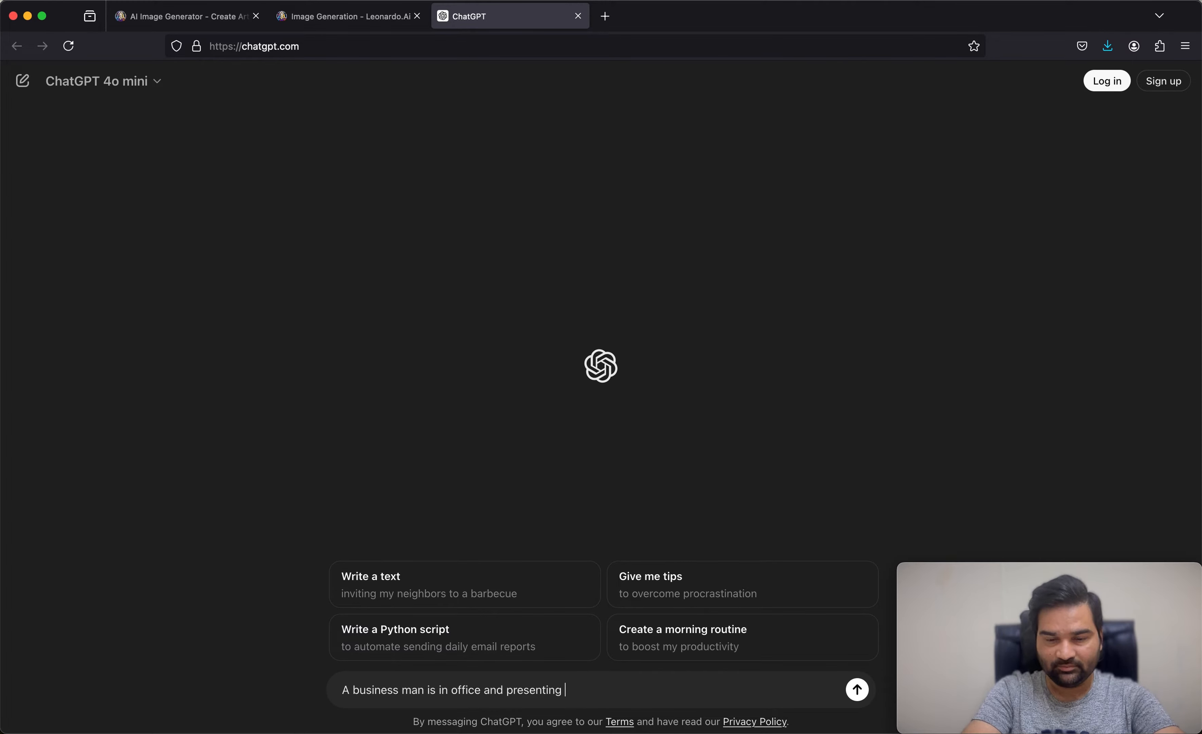
pyautogui.write(' wit')
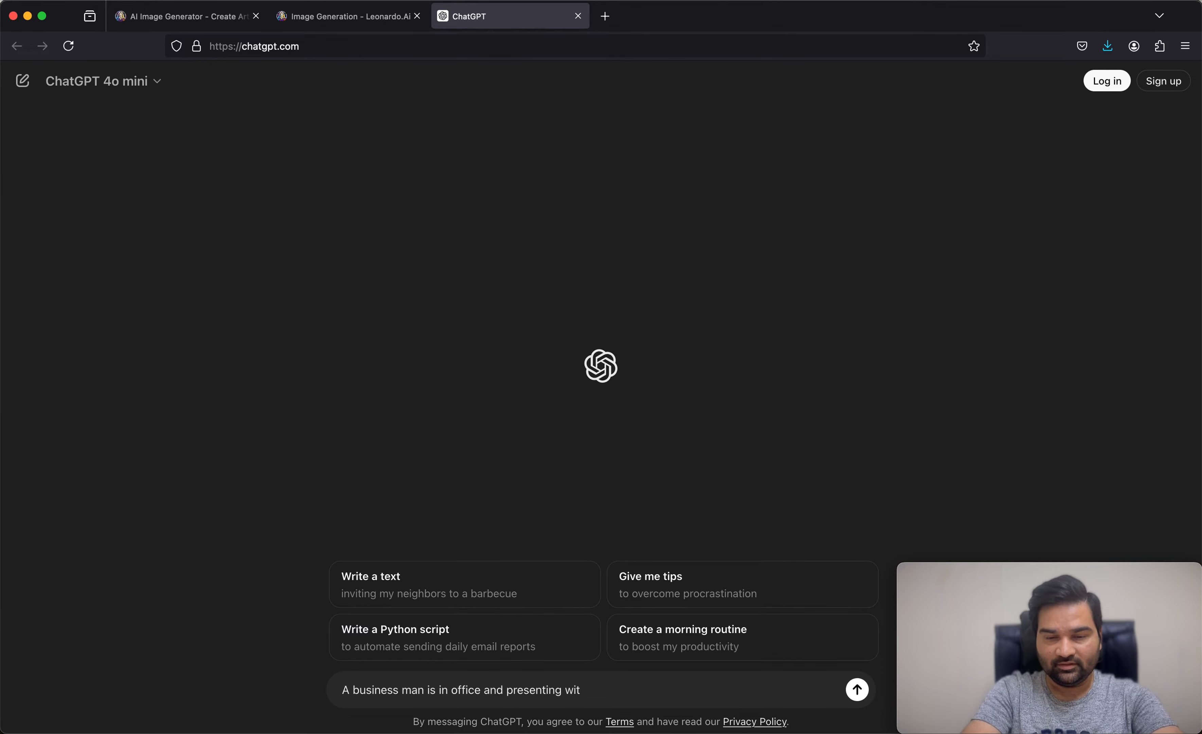
pyautogui.write('h the')
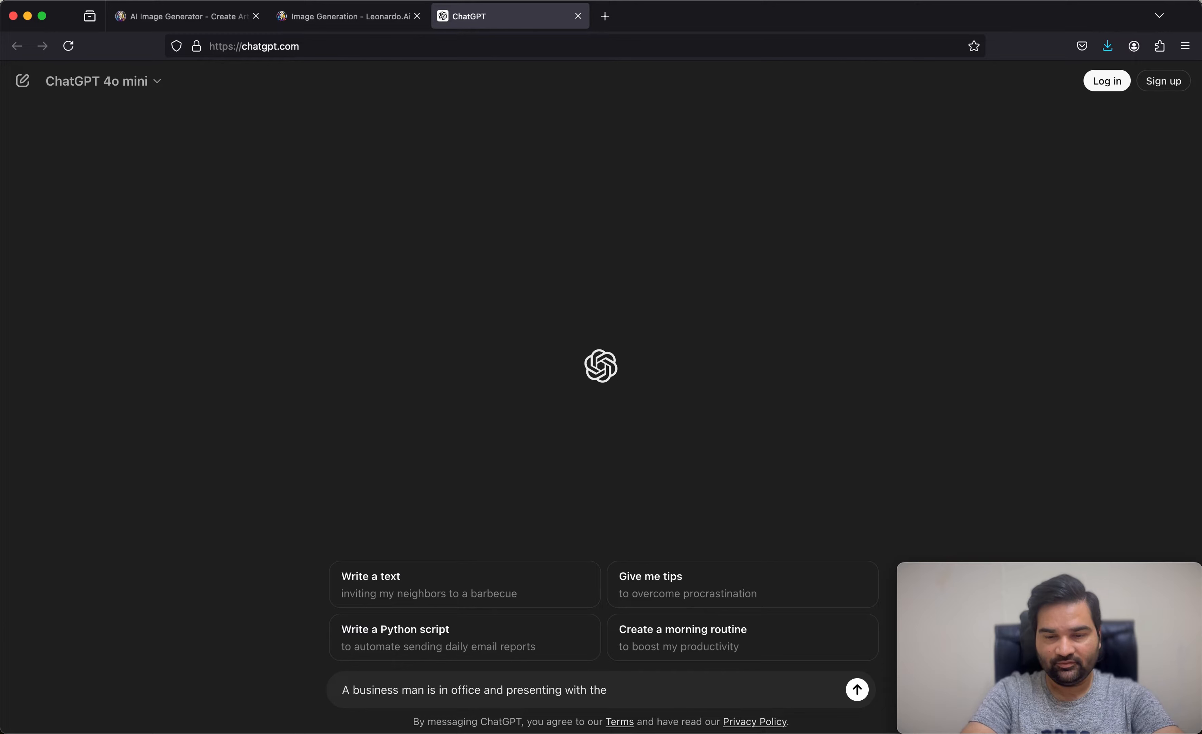
pyautogui.write('bu')
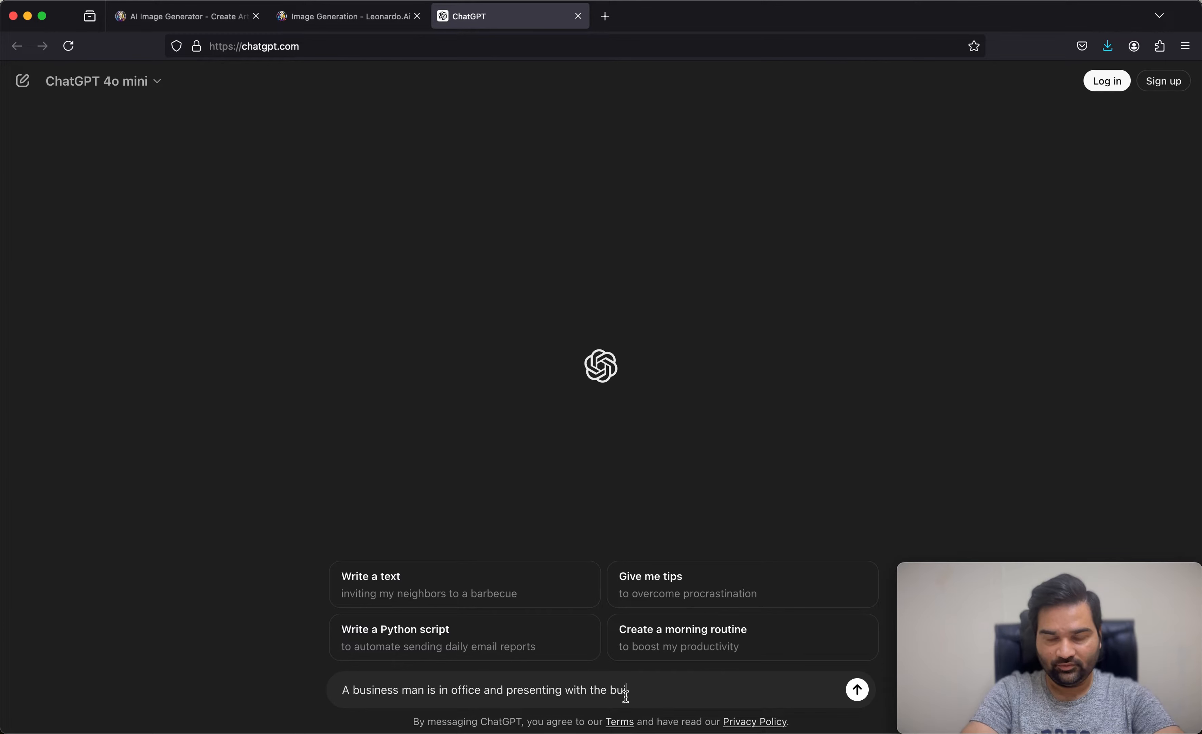
pyautogui.write('ildings view')
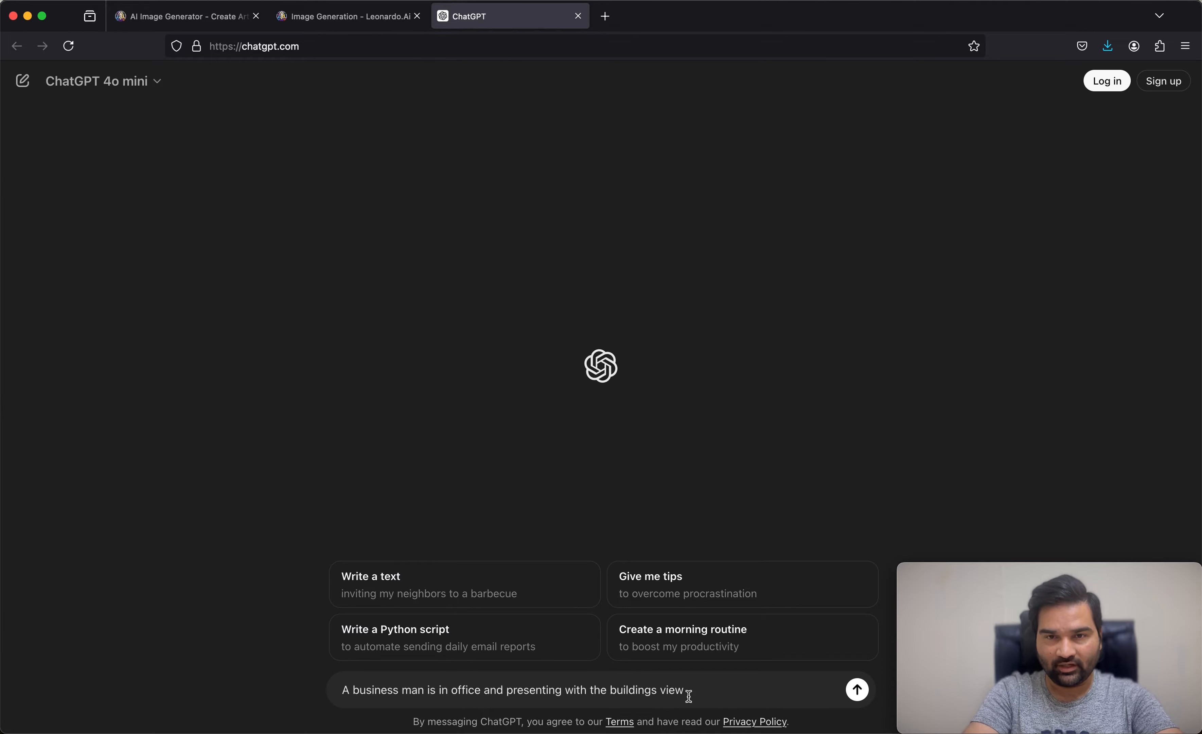
pyautogui.write(' p')
pyautogui.press('BackSpace')
pyautogui.press('BackSpace')
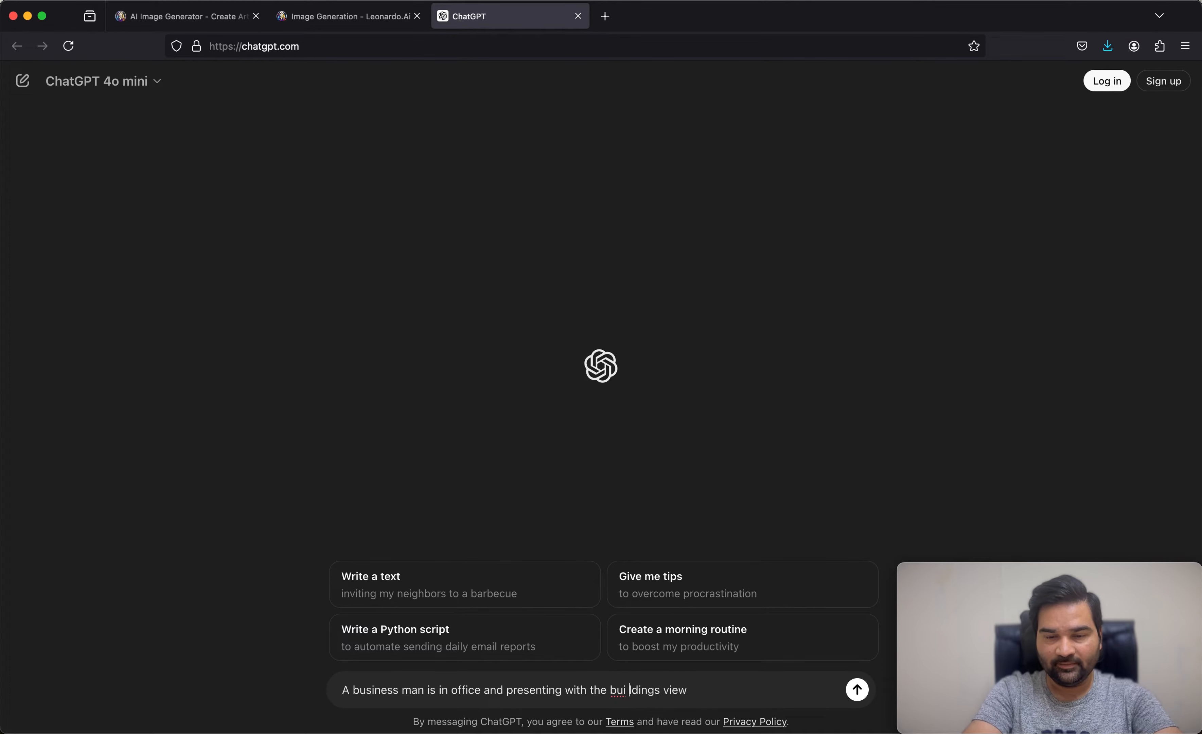
pyautogui.click(739, 691)
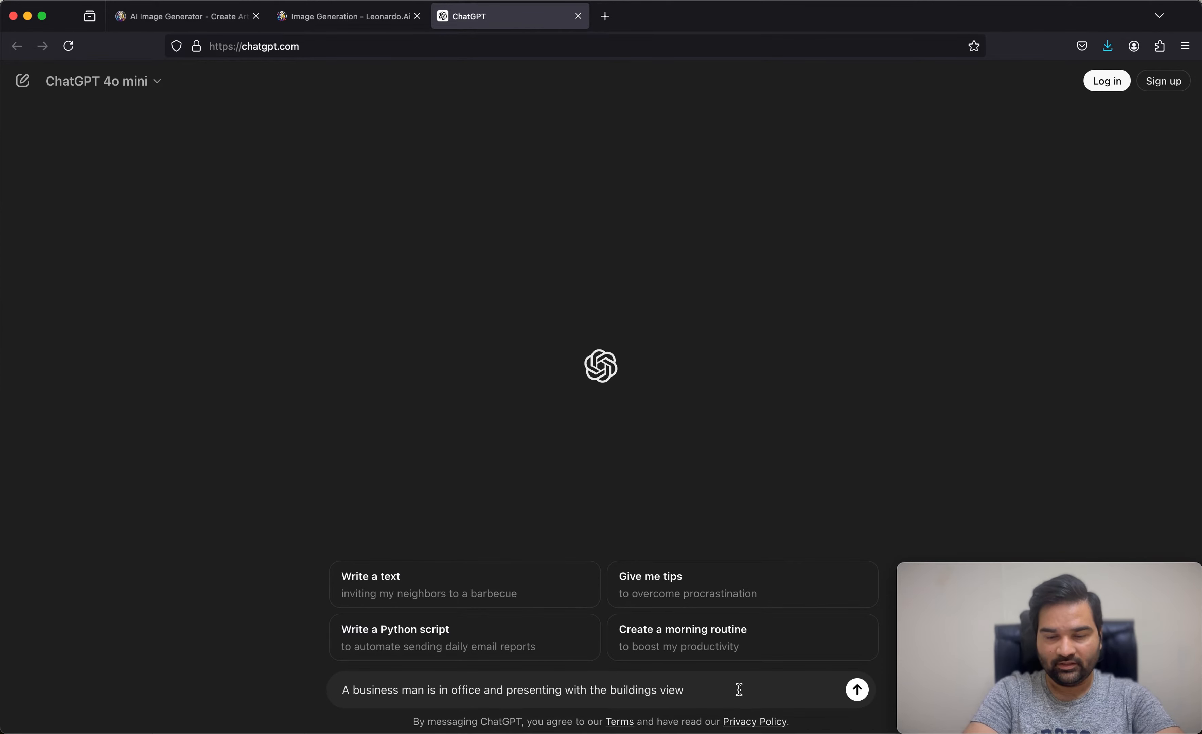
pyautogui.write(', promt')
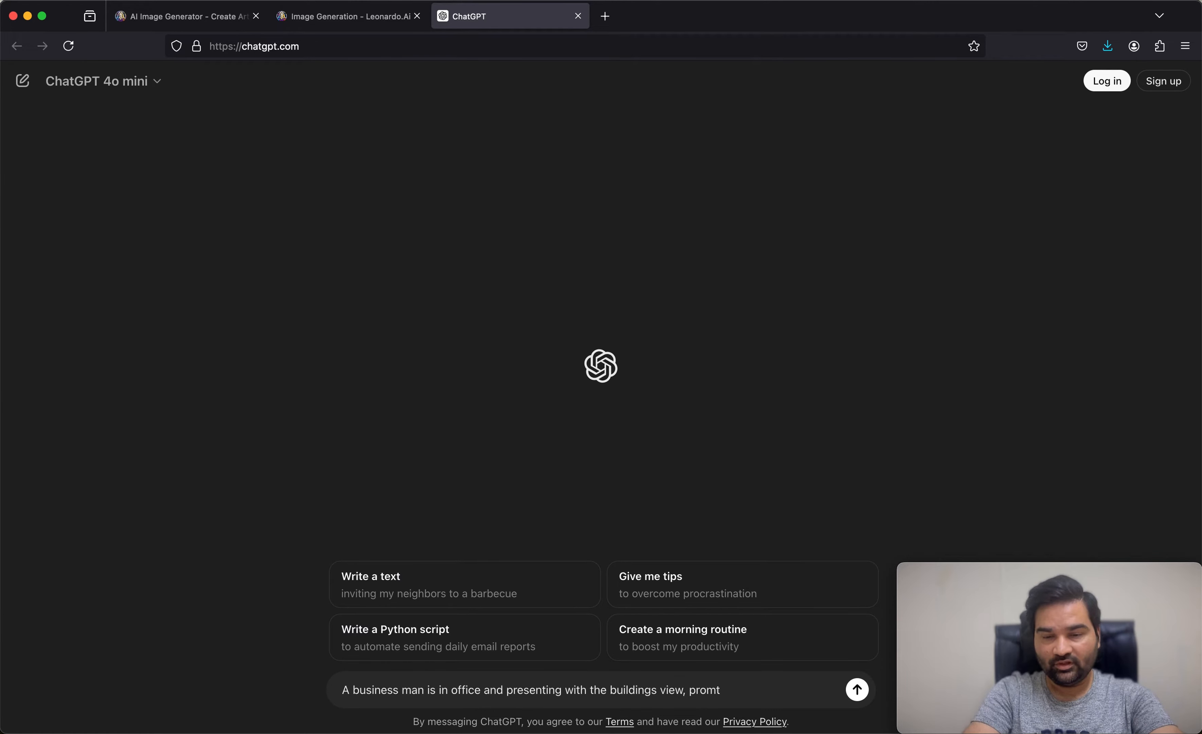
pyautogui.press('BackSpace')
pyautogui.write('pt')
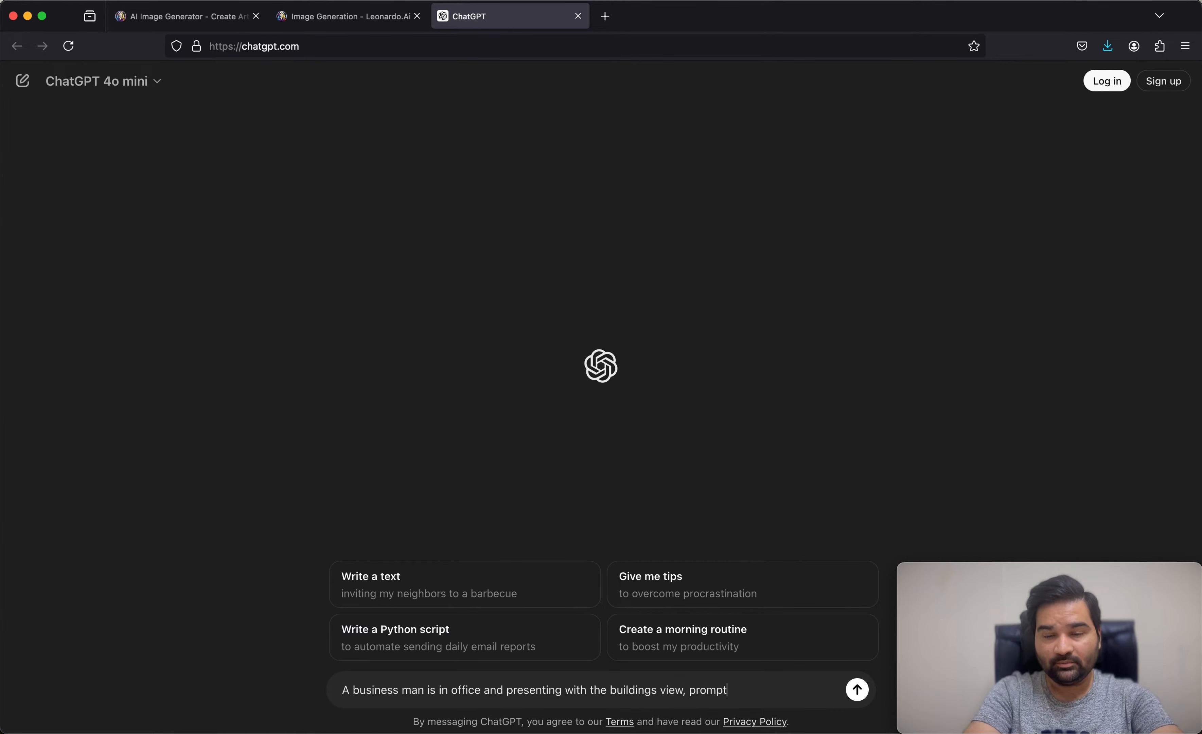
pyautogui.press('Return')
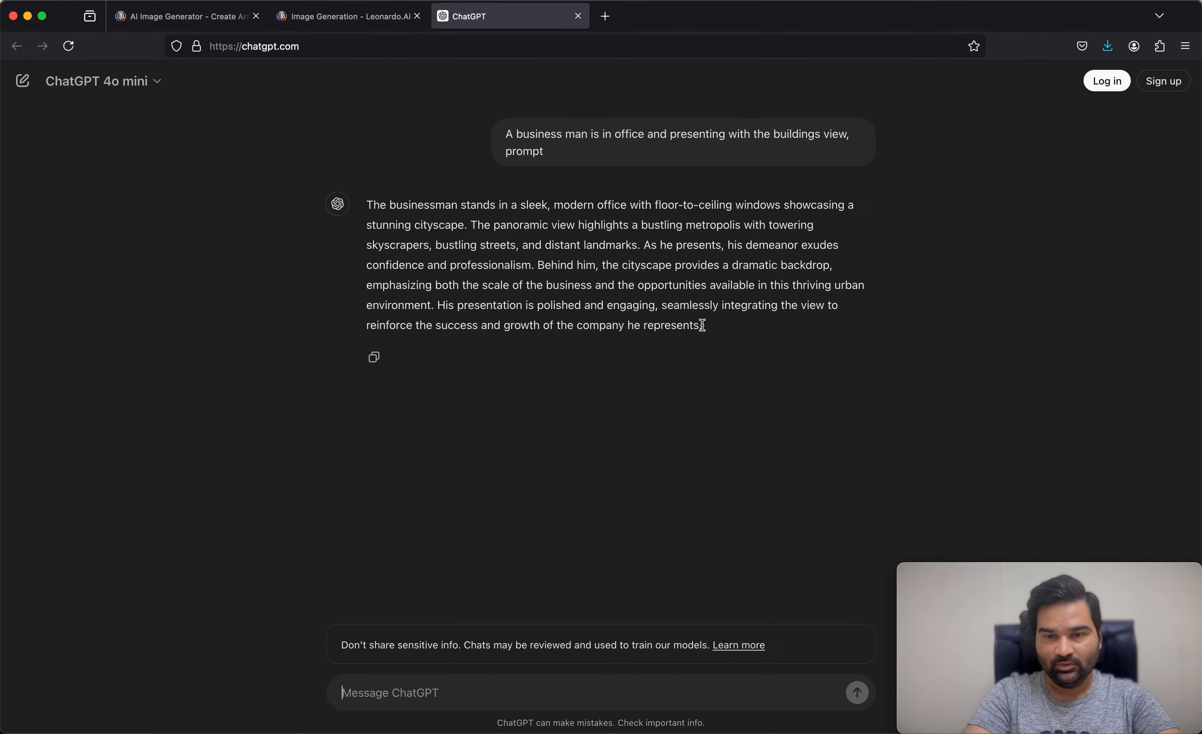
# Step: Copy ChatGPT's full businessman description into the Leonardo.Ai image prompt and generate the images
pyautogui.moveTo(703, 326); pyautogui.dragTo(369, 206)
pyautogui.press('super+c')
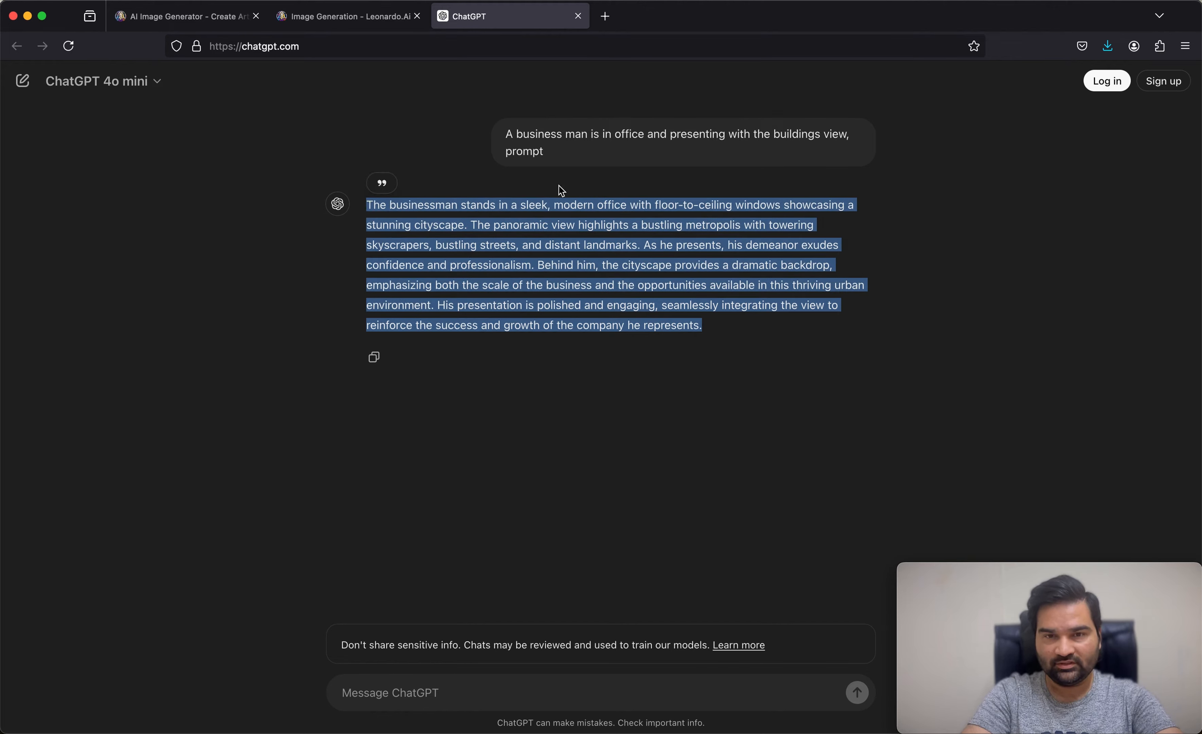
pyautogui.click(366, 19)
pyautogui.click(367, 123)
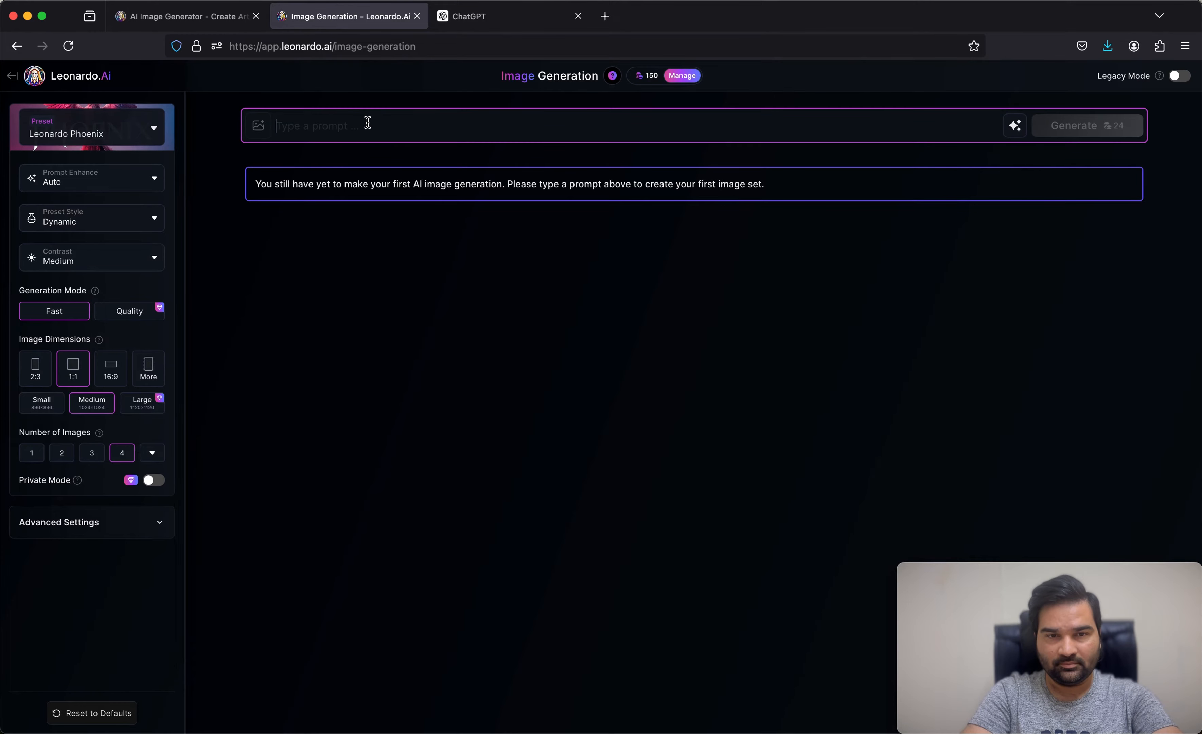
pyautogui.press('super+v')
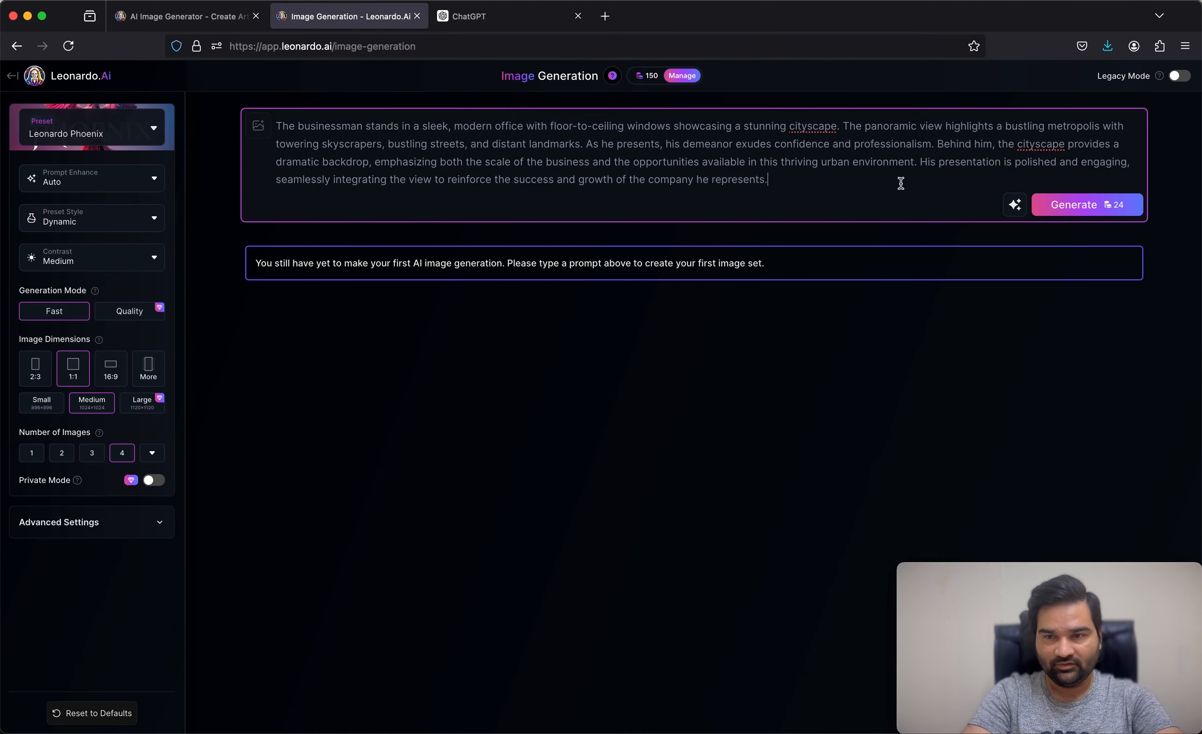
pyautogui.click(1067, 207)
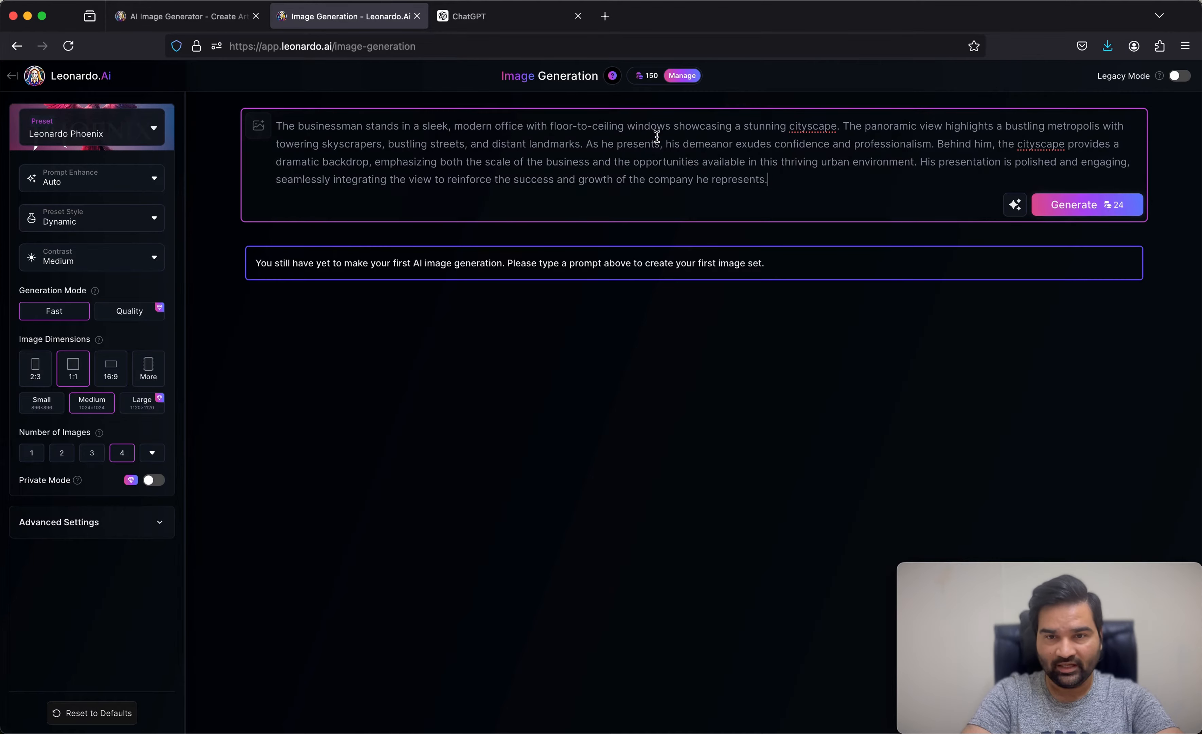
pyautogui.moveTo(646, 79)
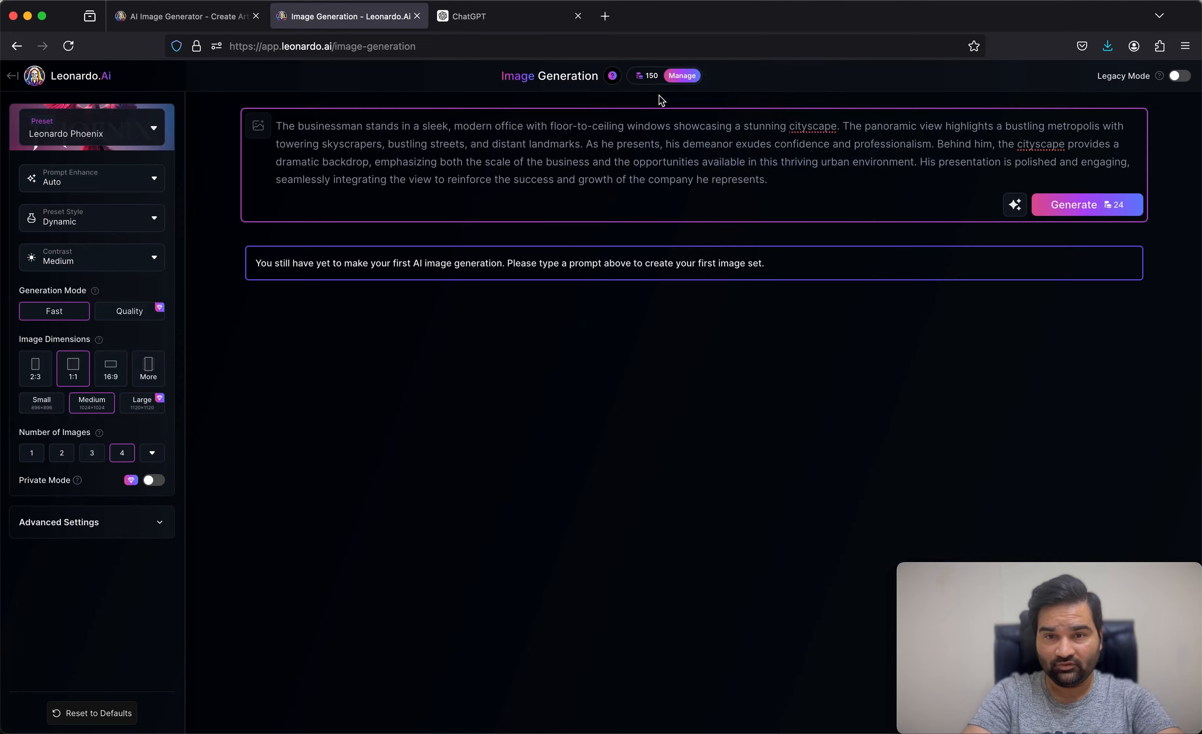
pyautogui.click(1081, 213)
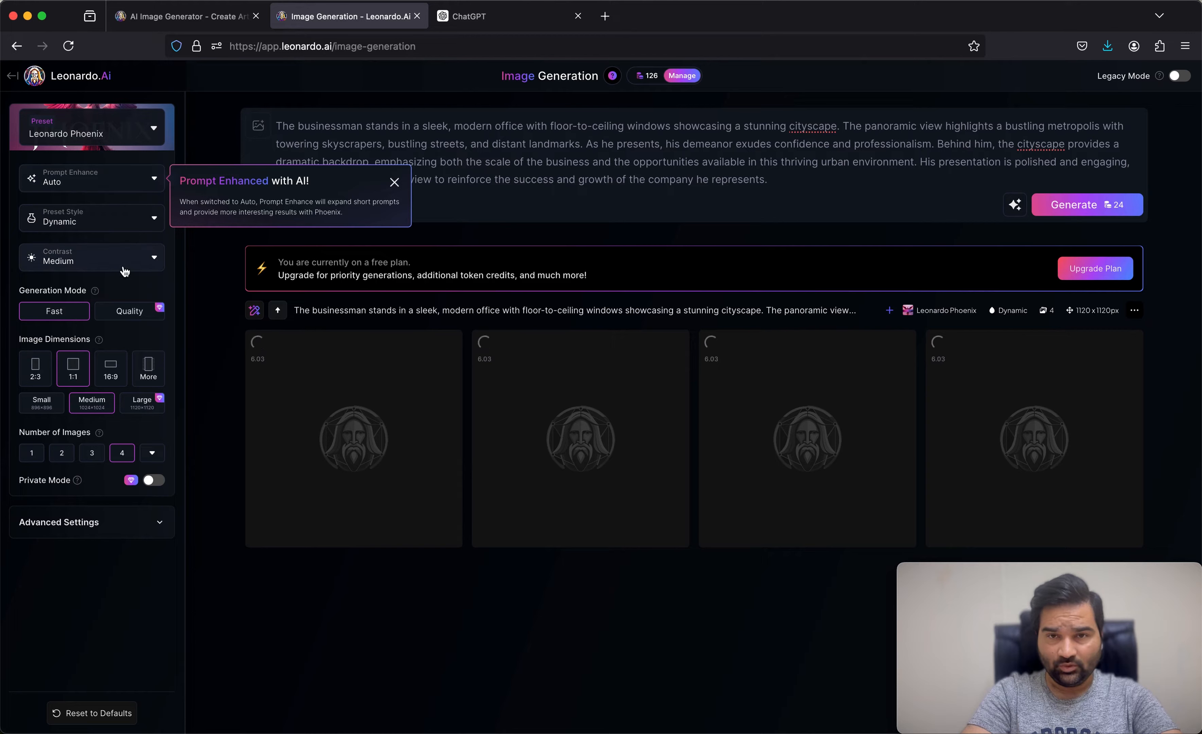
# Step: Review the available platform presets, close them without changing the preset, and dismiss the tip about modifying the prompt with AI
pyautogui.click(154, 131)
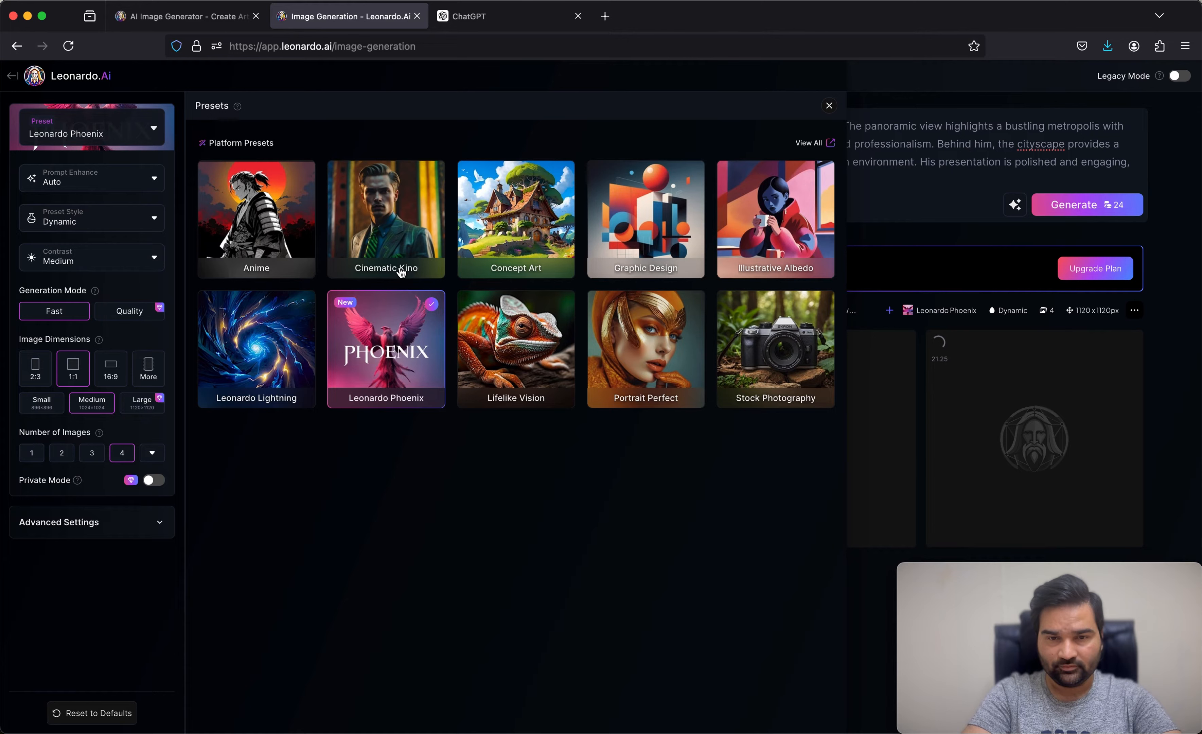
pyautogui.moveTo(401, 273)
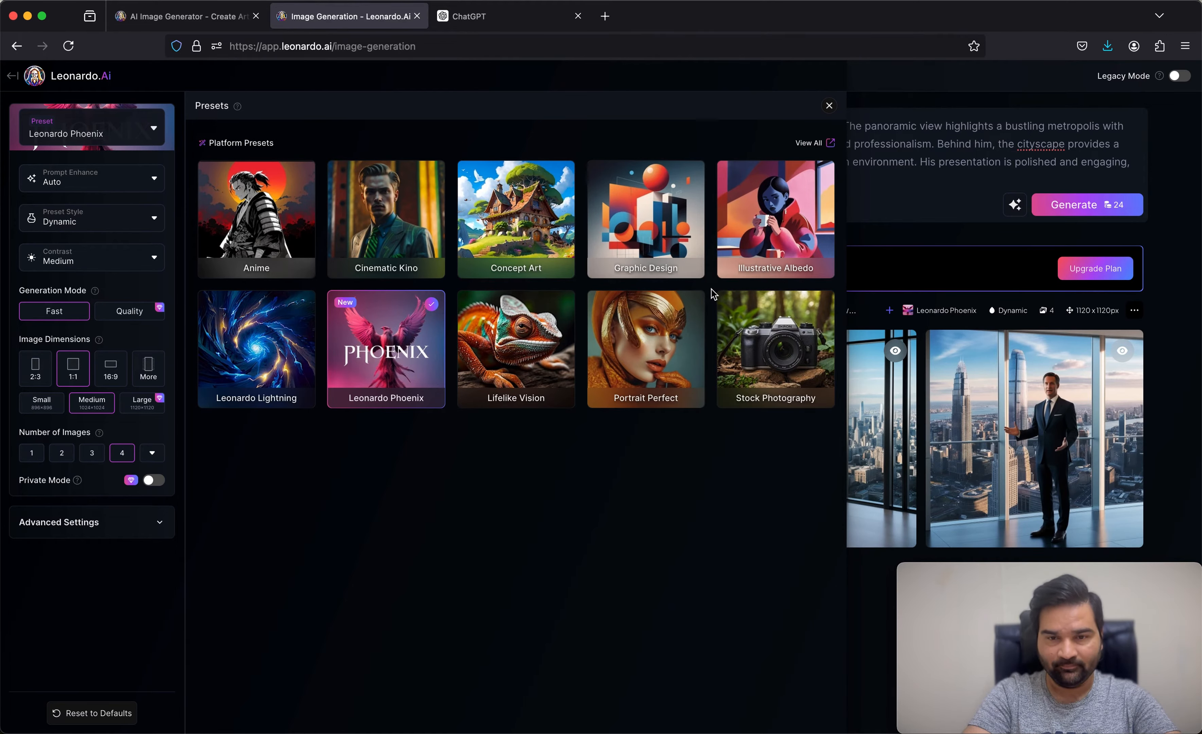
pyautogui.click(154, 185)
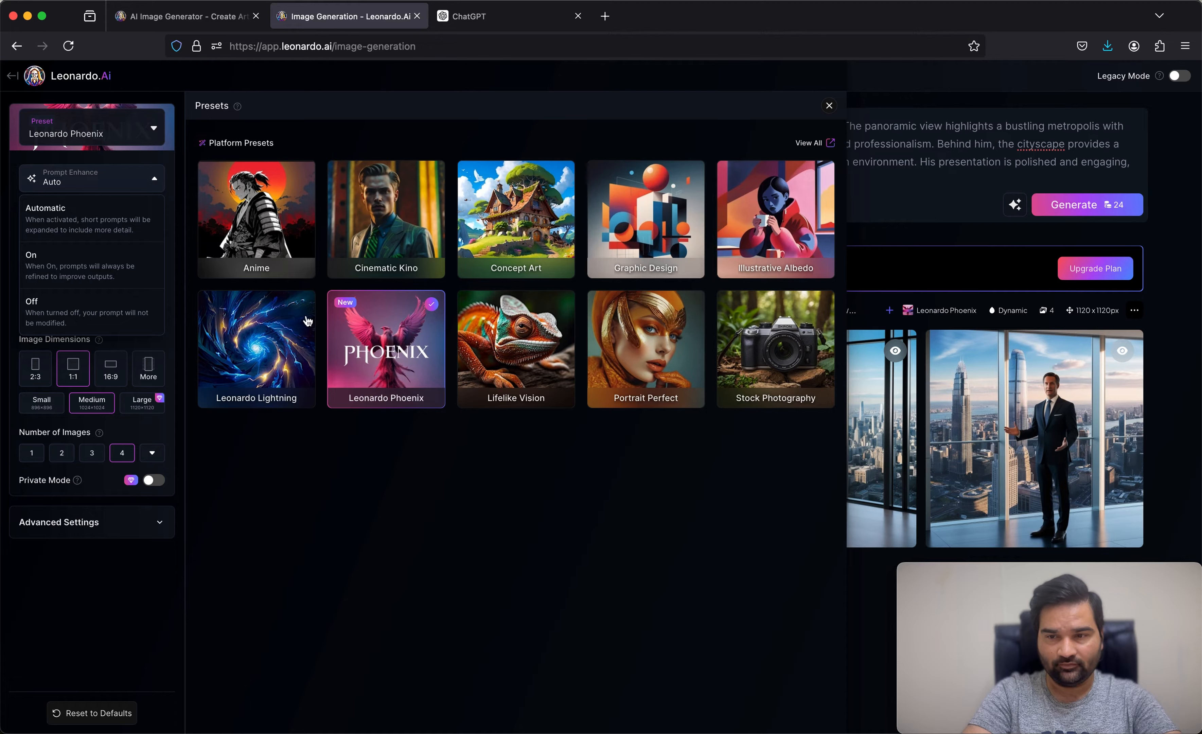
pyautogui.click(423, 451)
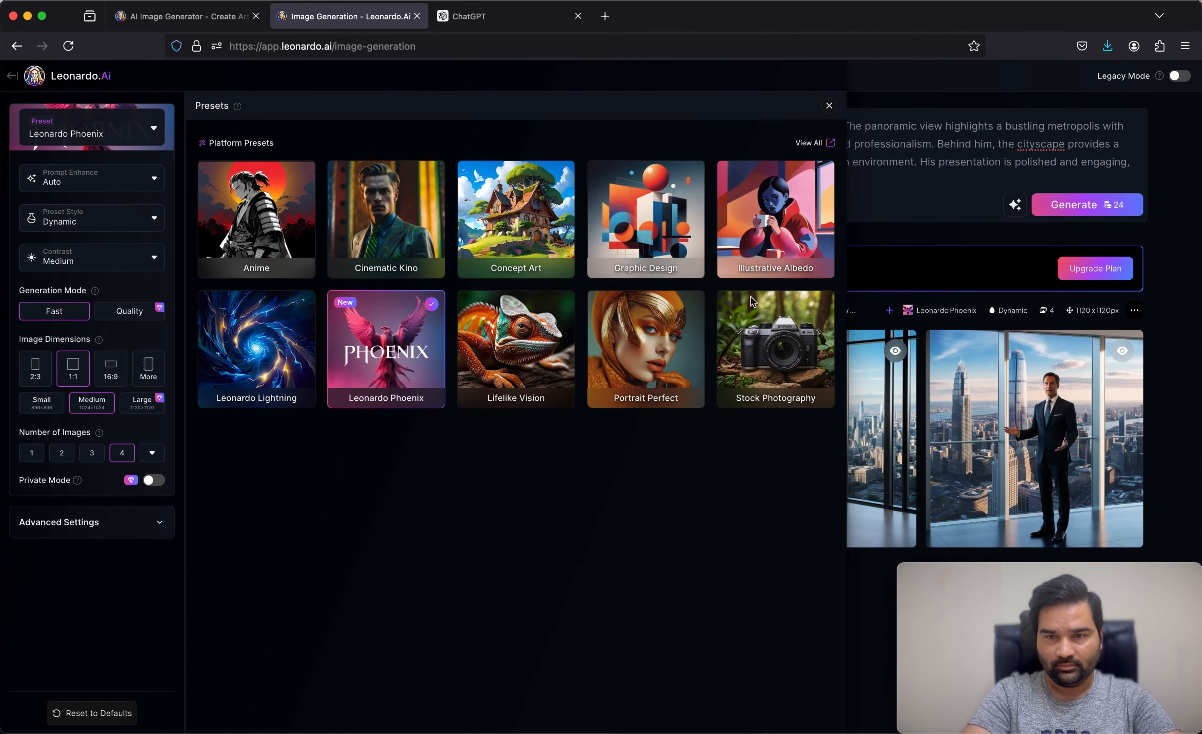
pyautogui.click(829, 106)
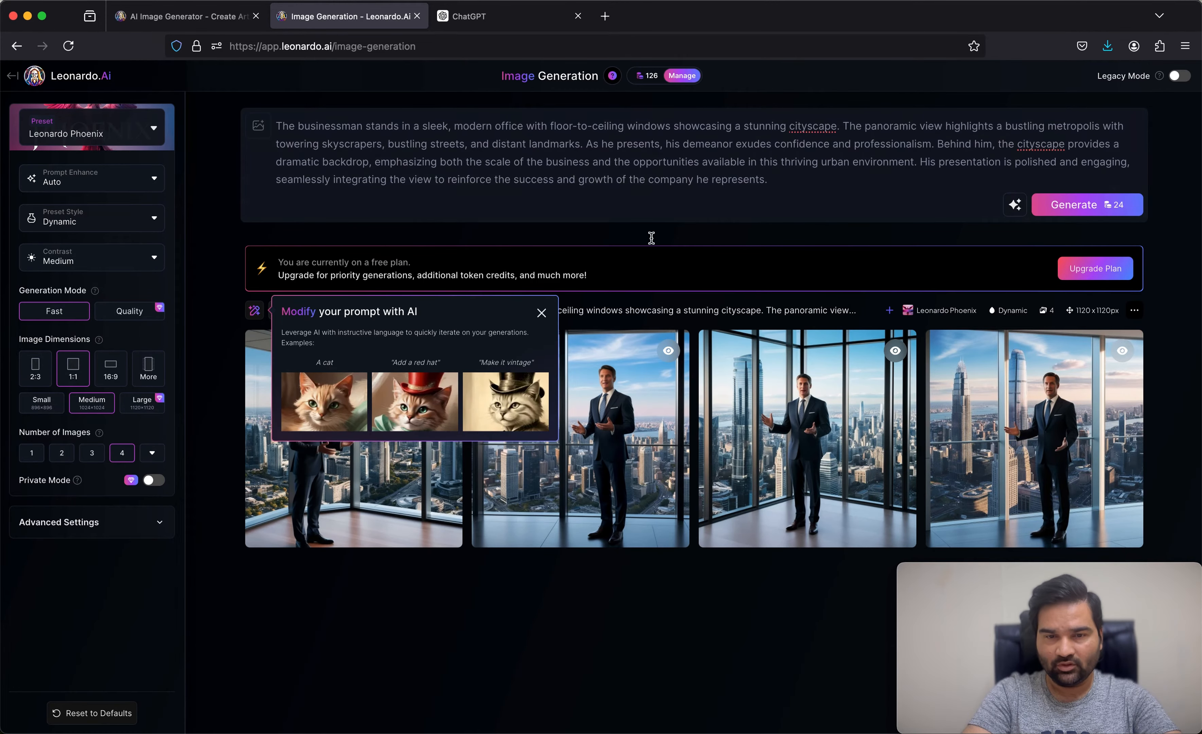
pyautogui.click(541, 313)
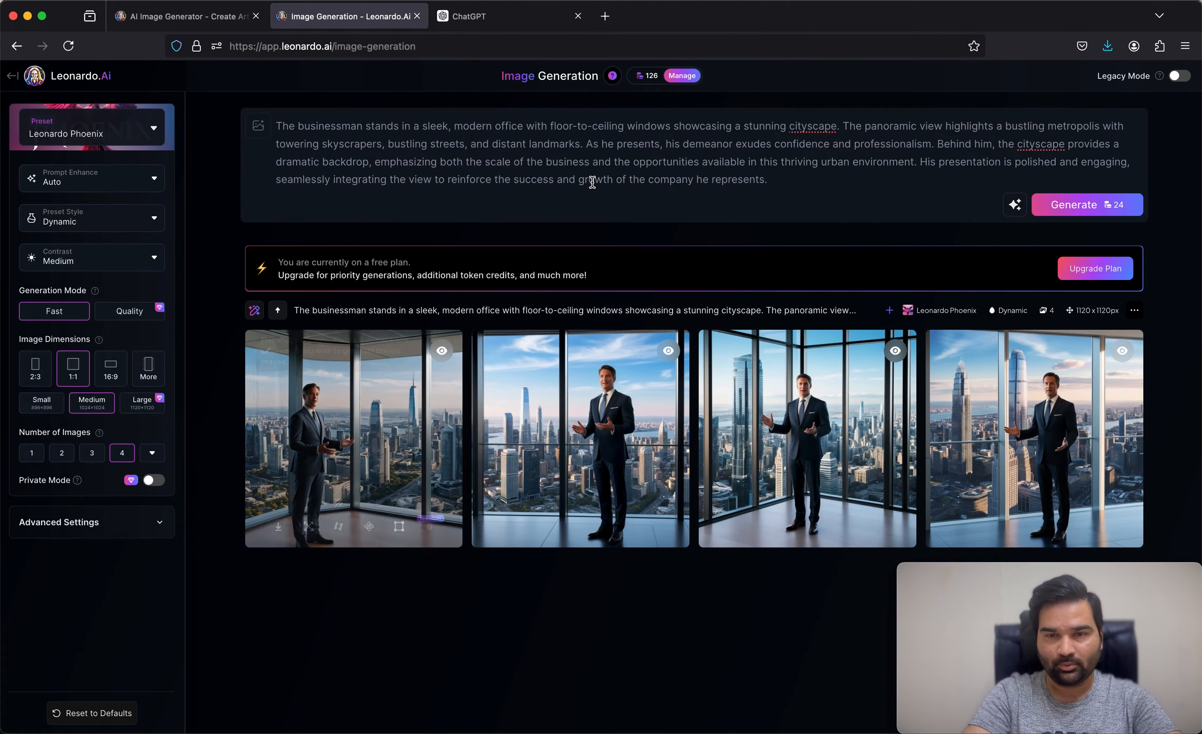
# Step: Examine the Prompt Enhance options and what each one does, leaving the setting on Auto
pyautogui.click(142, 186)
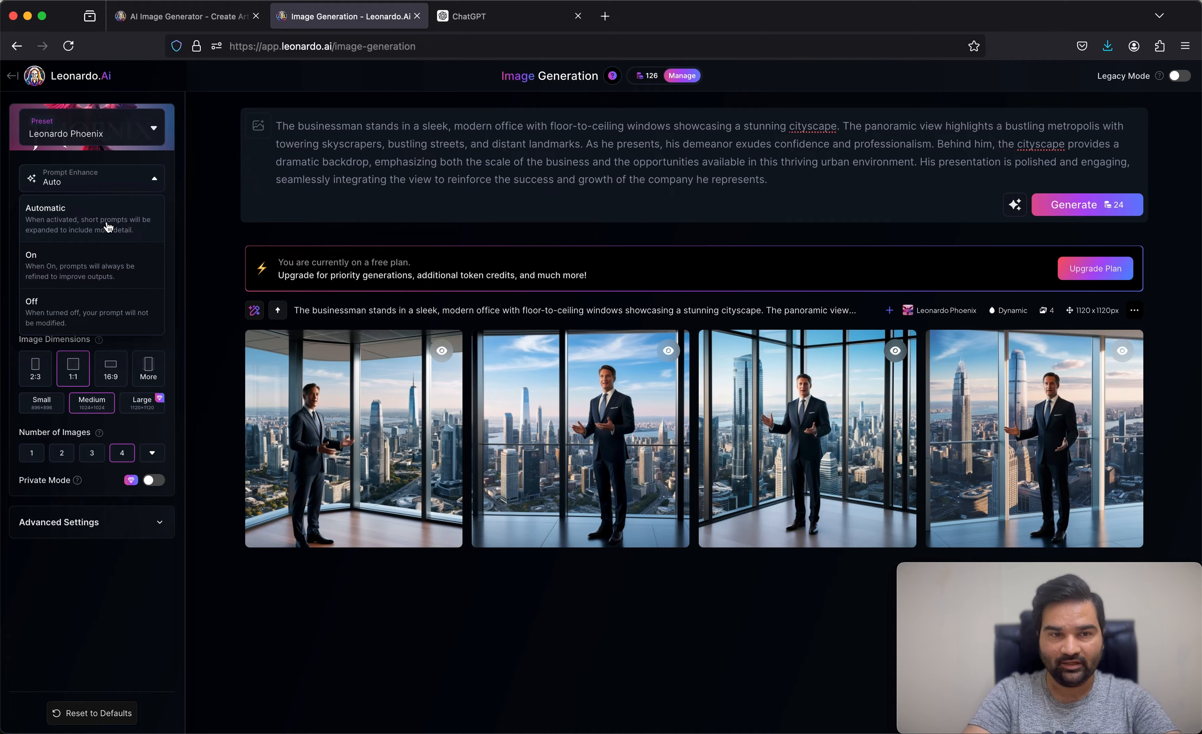
pyautogui.click(150, 180)
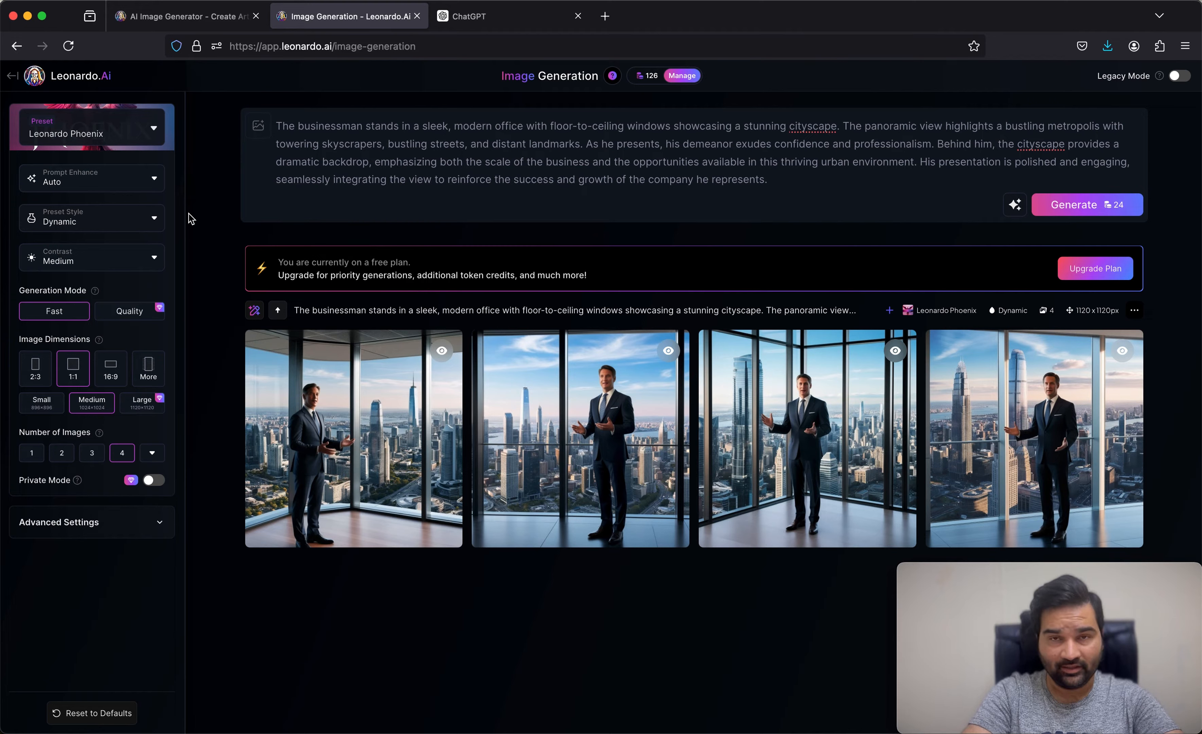
pyautogui.click(153, 178)
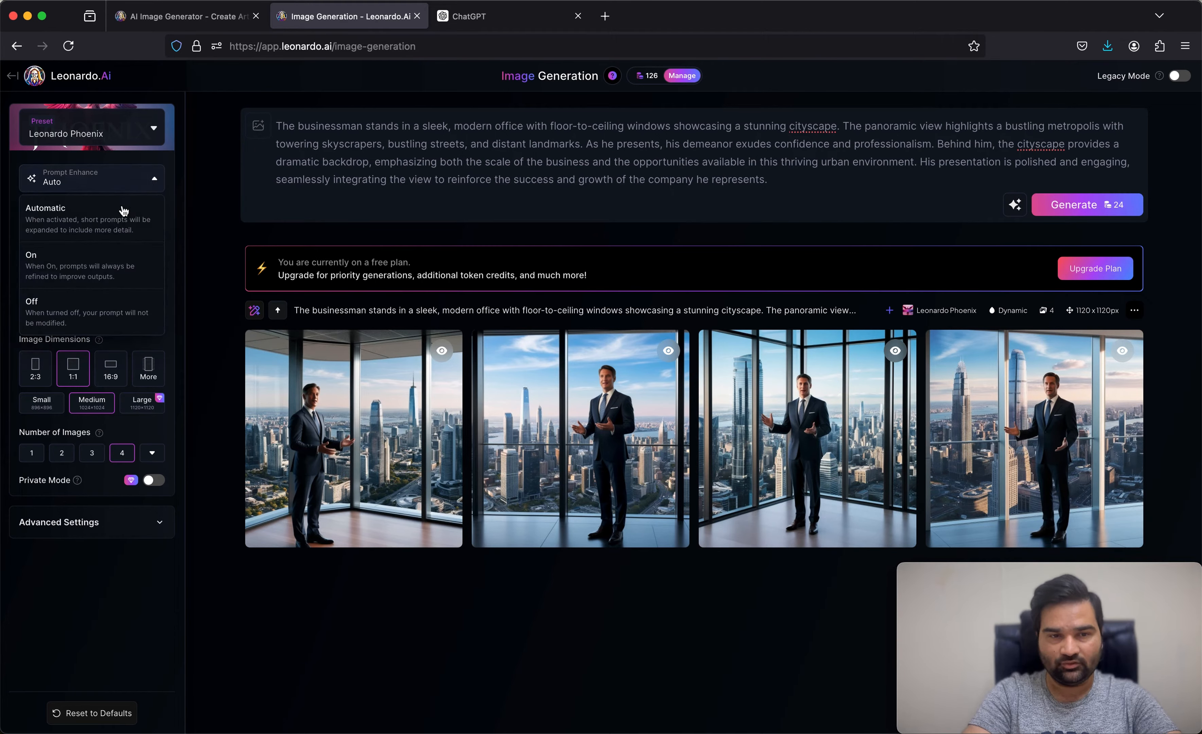
pyautogui.click(192, 197)
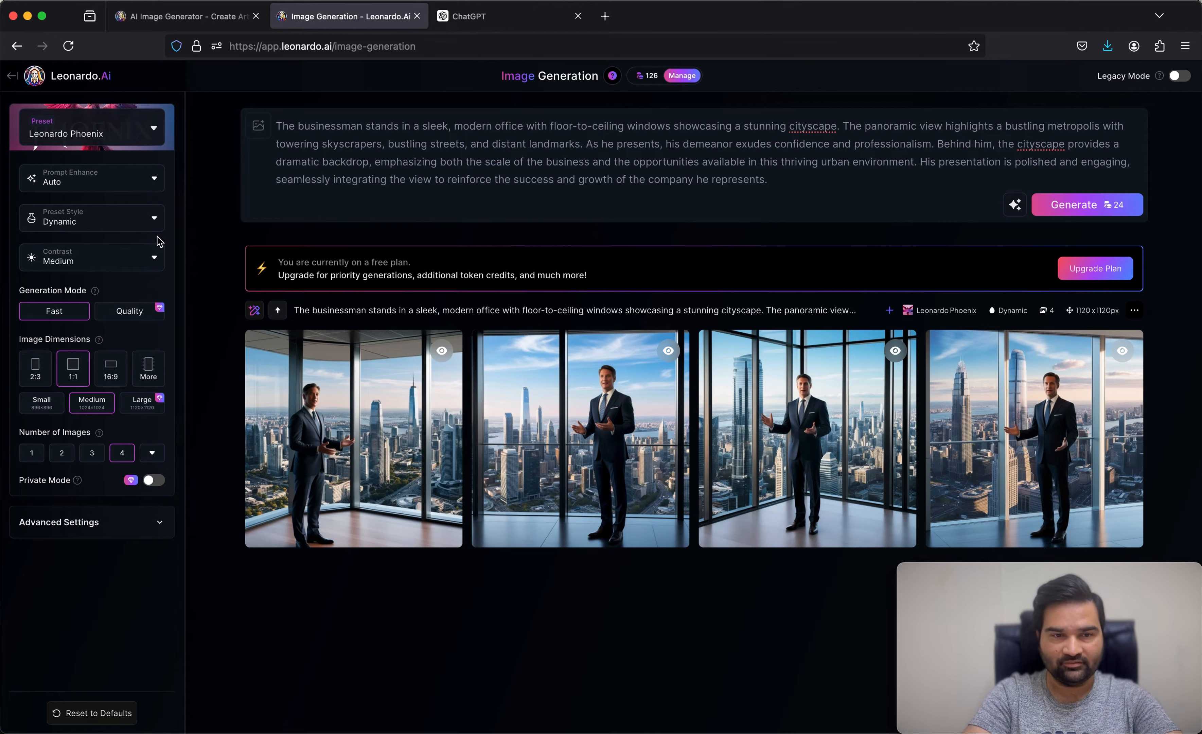
# Step: Examine the available Preset Style options, leaving the style on Dynamic
pyautogui.click(152, 225)
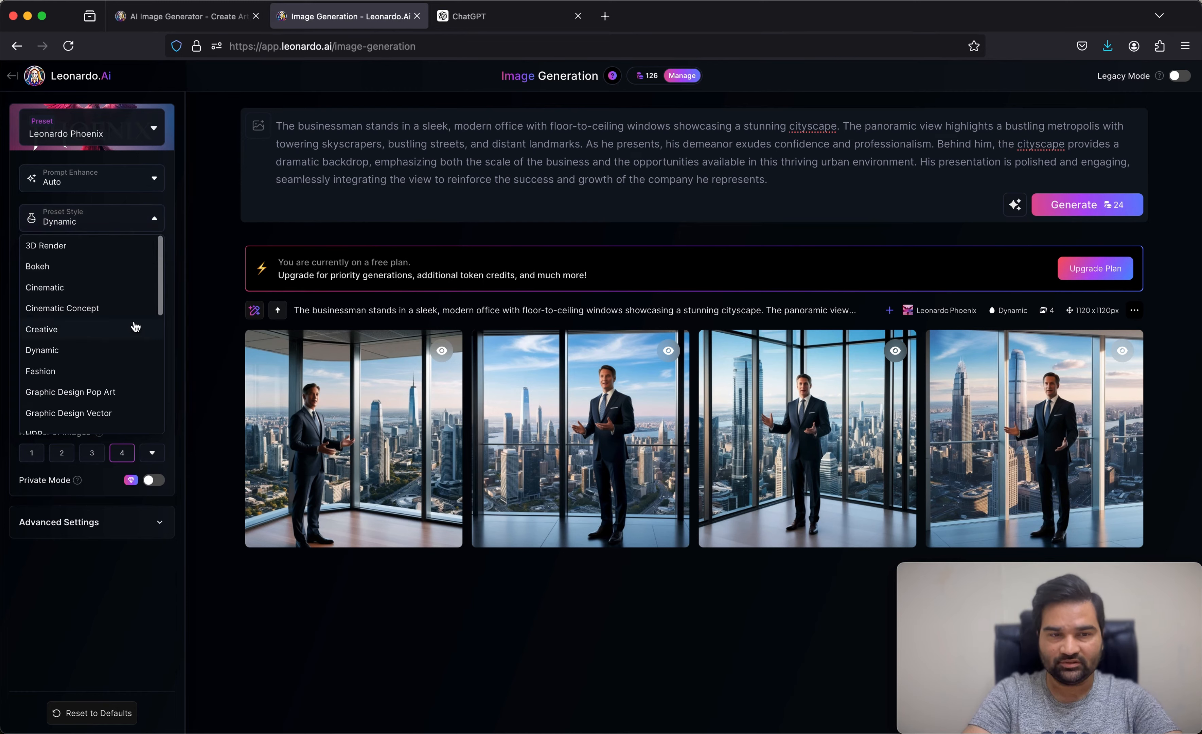
pyautogui.scroll(-1, 135, 327)
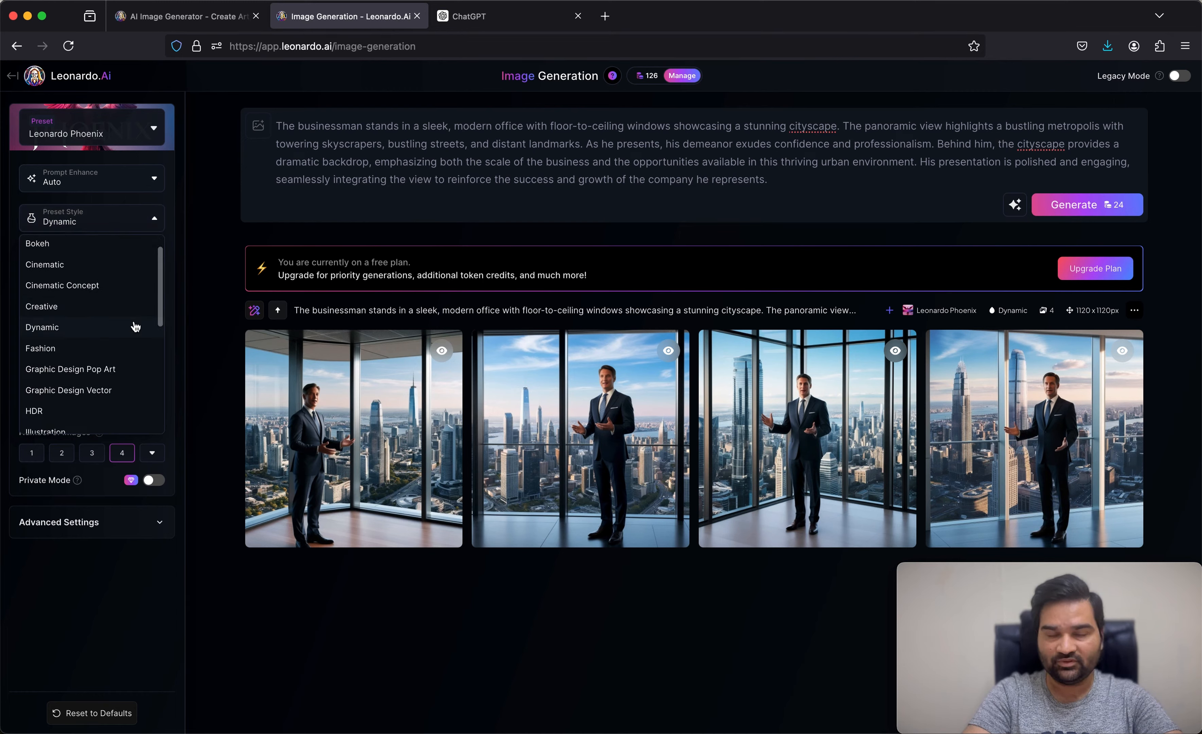
pyautogui.scroll(-1, 136, 326)
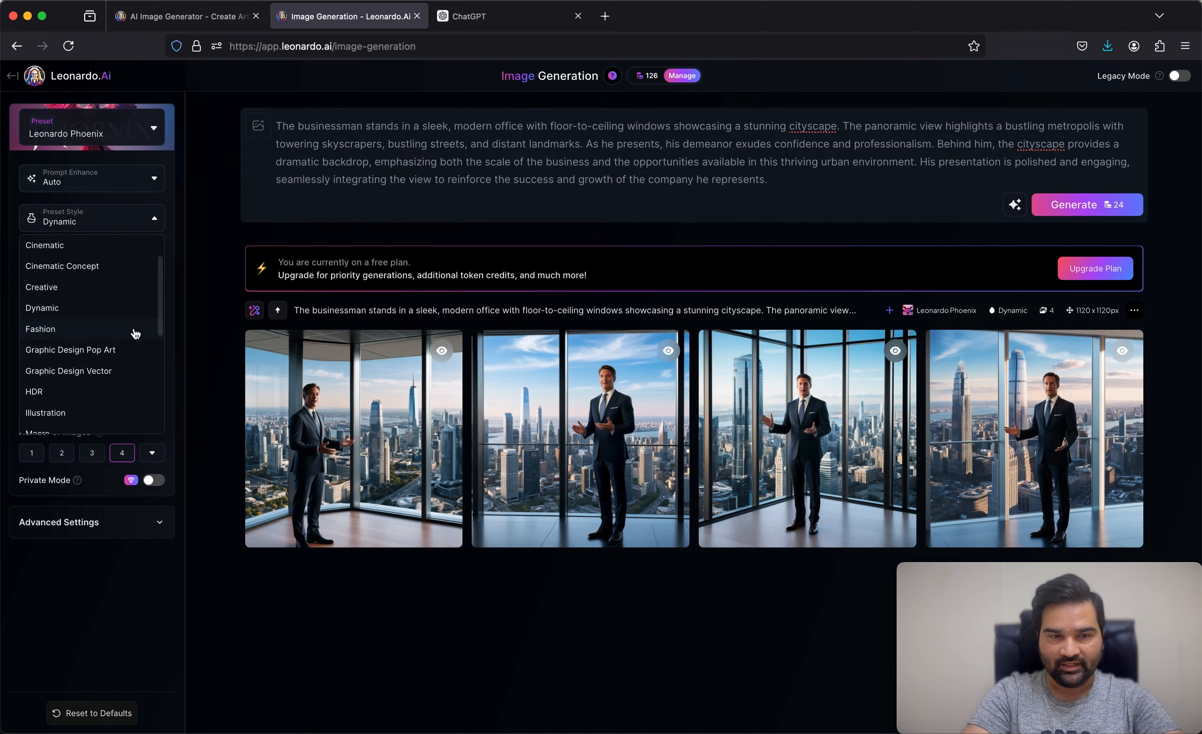
pyautogui.scroll(-3, 135, 350)
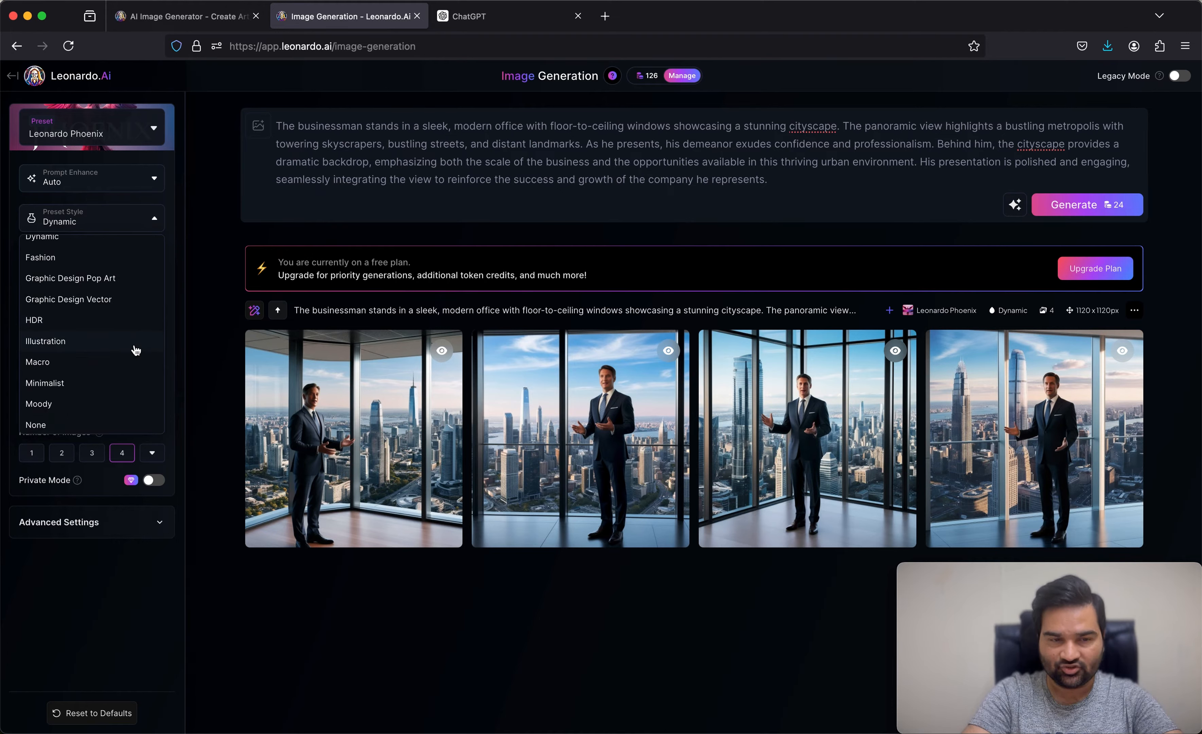
pyautogui.scroll(-2, 135, 350)
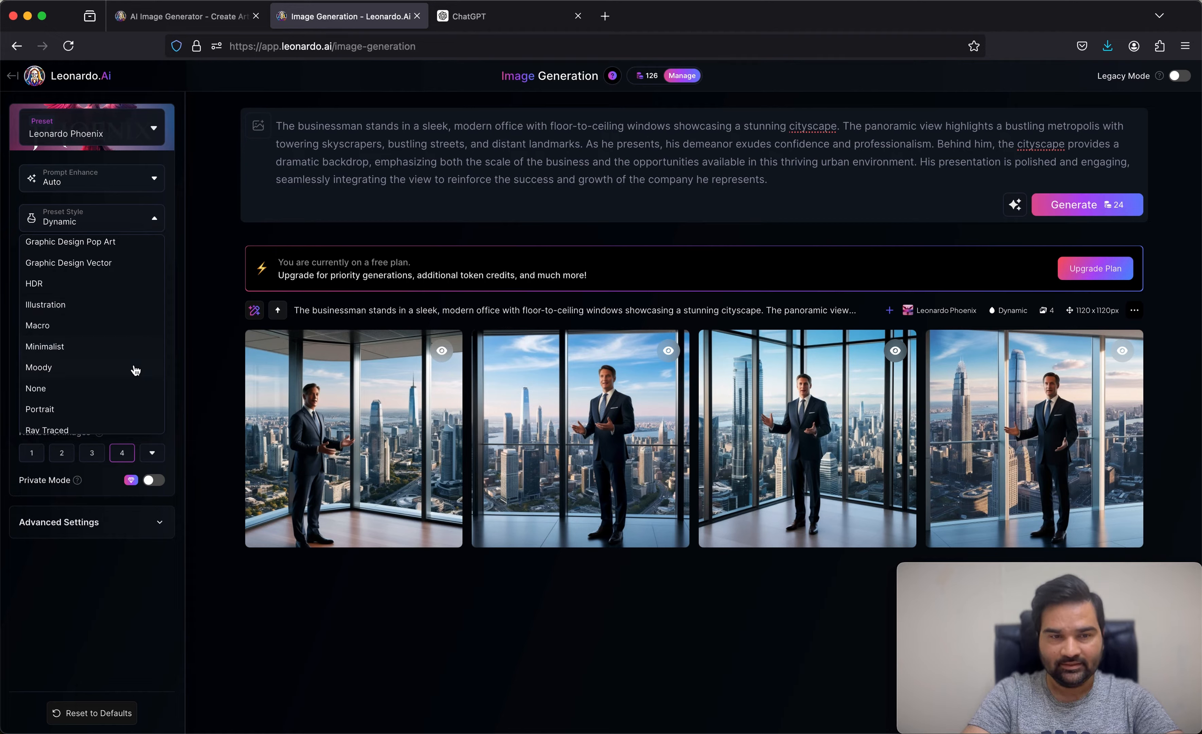
pyautogui.click(204, 326)
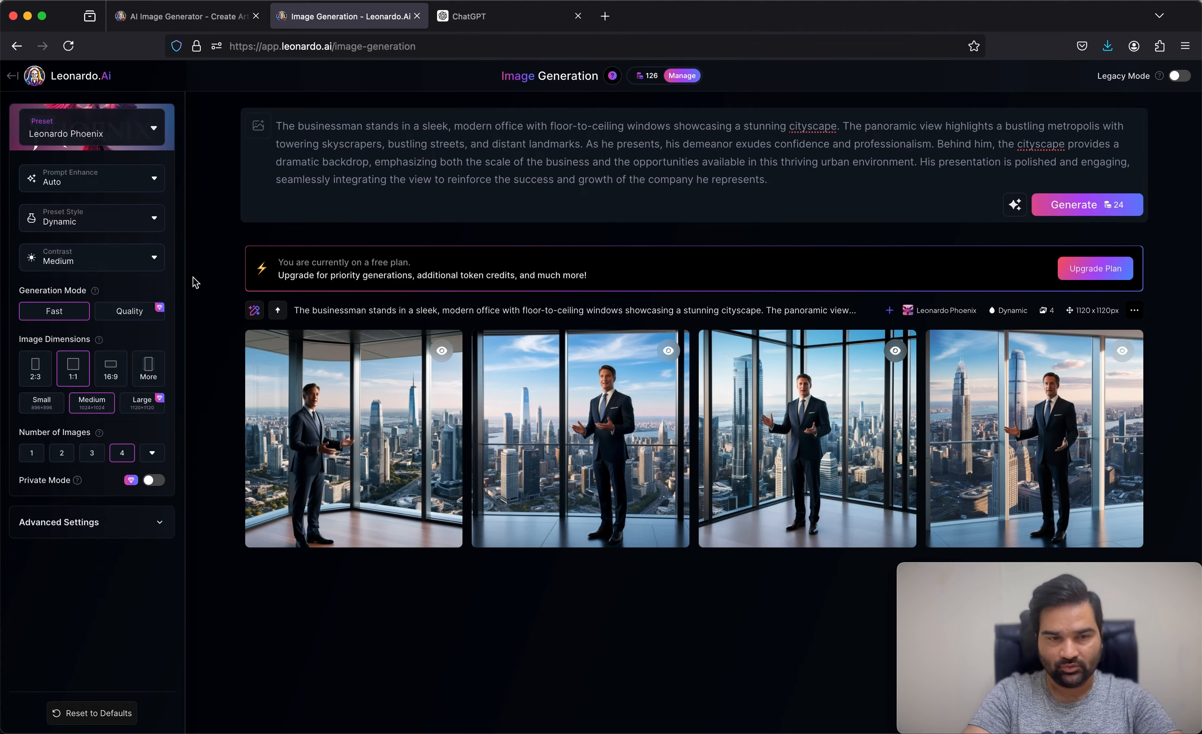
# Step: Review the Contrast options, keeping Medium, and read the Generation Mode explanation
pyautogui.click(157, 265)
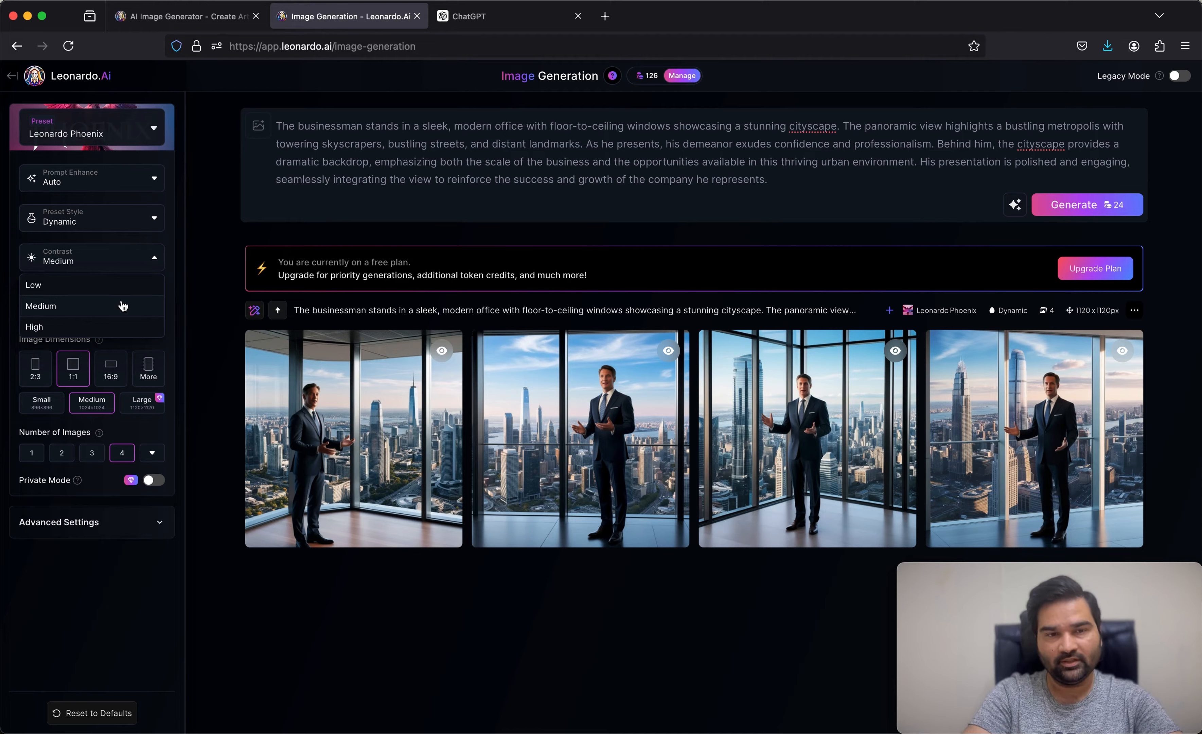
pyautogui.click(163, 263)
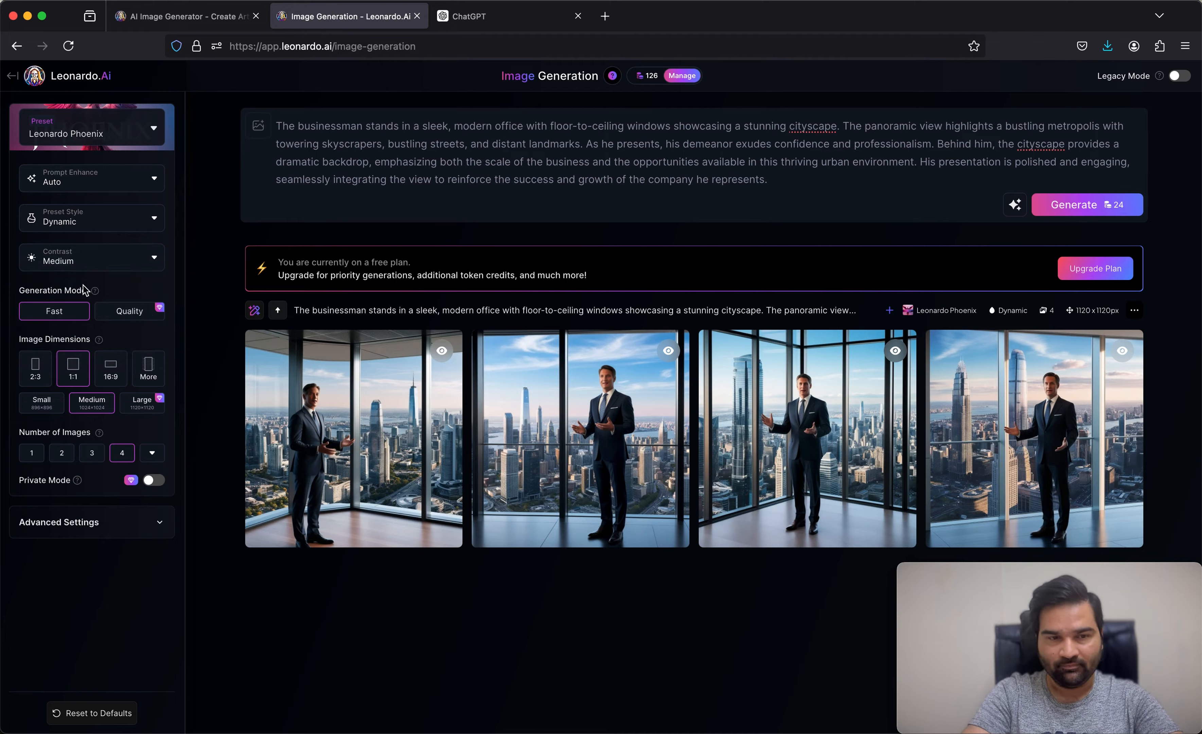
pyautogui.moveTo(96, 291)
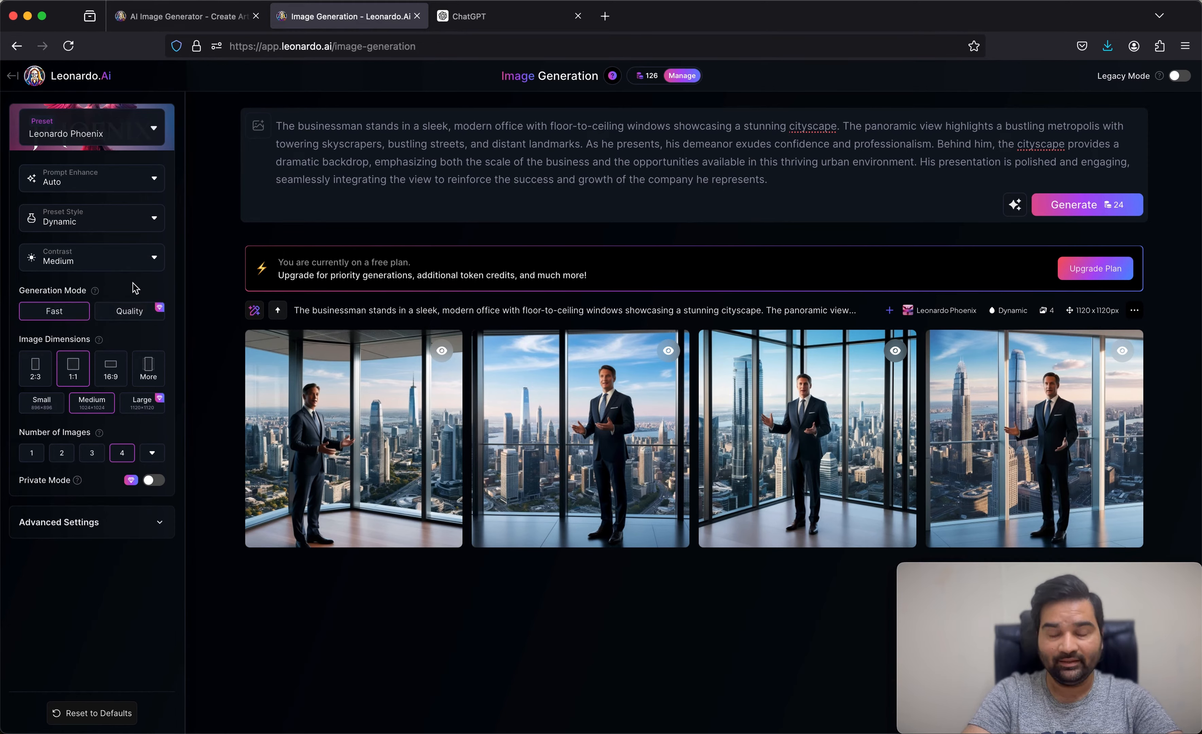
# Step: View the second generated businessman image enlarged, close it, and check the information on the Quality generation mode
pyautogui.click(578, 415)
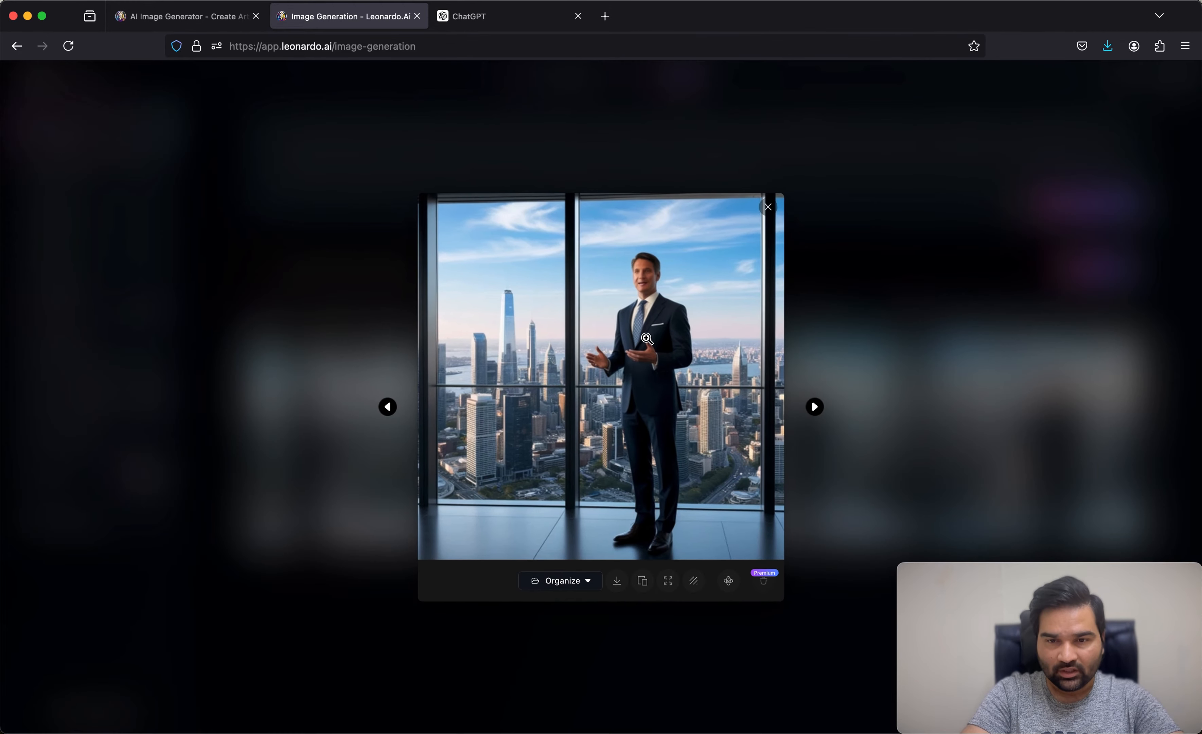
pyautogui.click(650, 280)
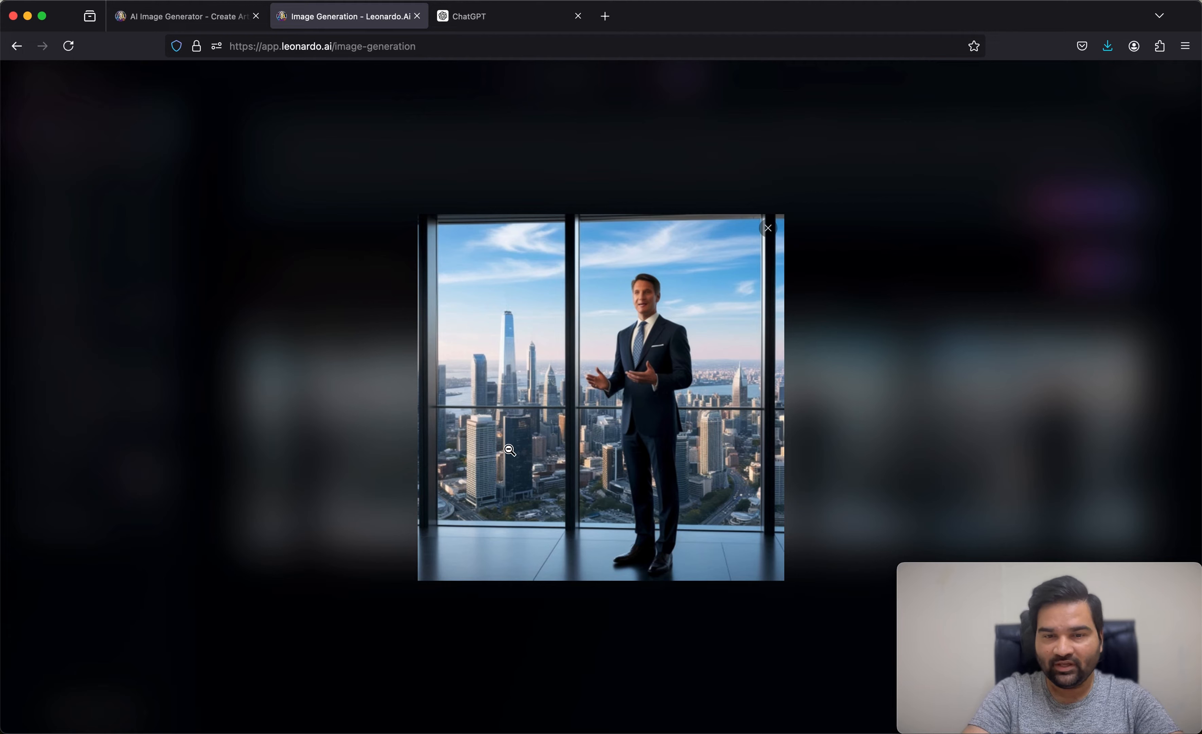
pyautogui.click(770, 229)
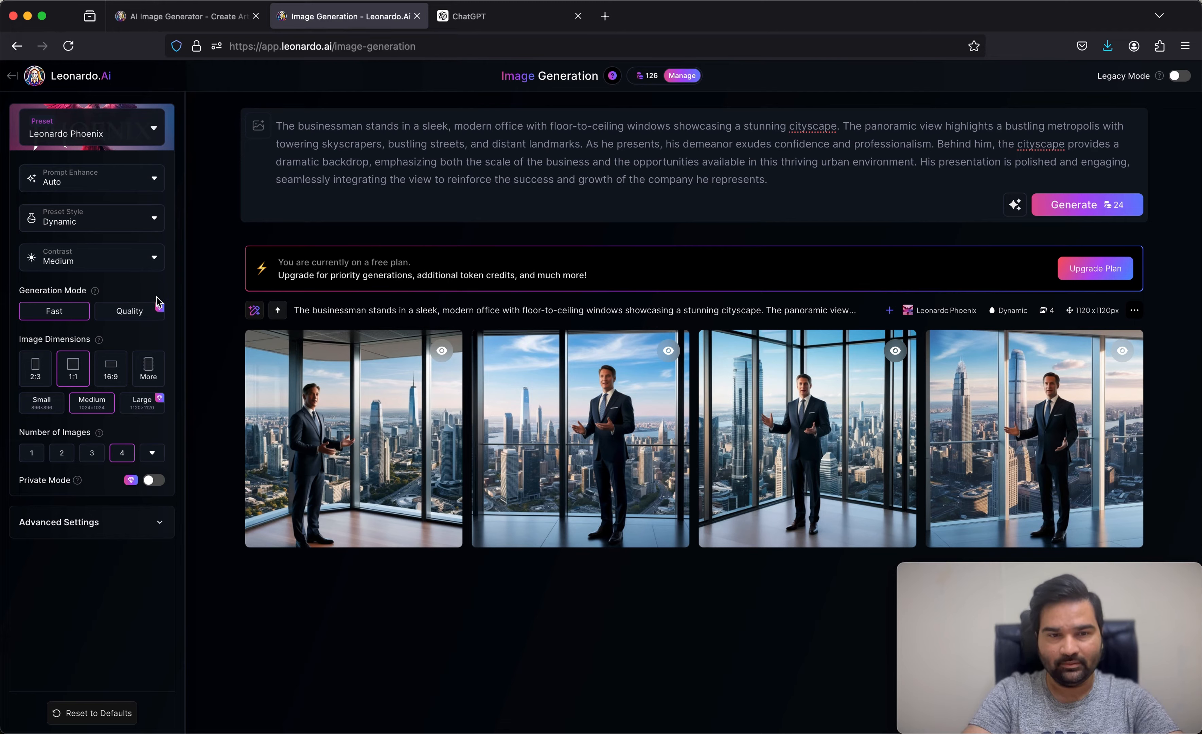
pyautogui.moveTo(161, 309)
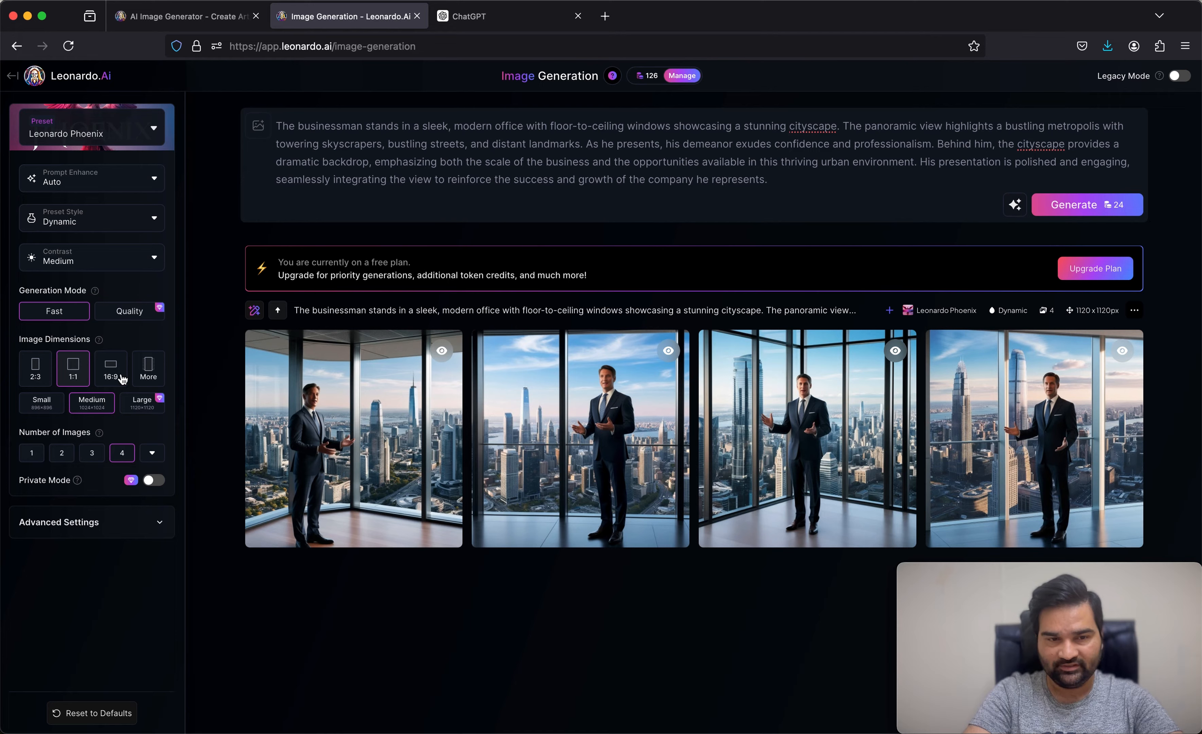
# Step: Set the image dimensions to the Desktop (16:9) ratio at Medium size and close the dimension options
pyautogui.click(161, 379)
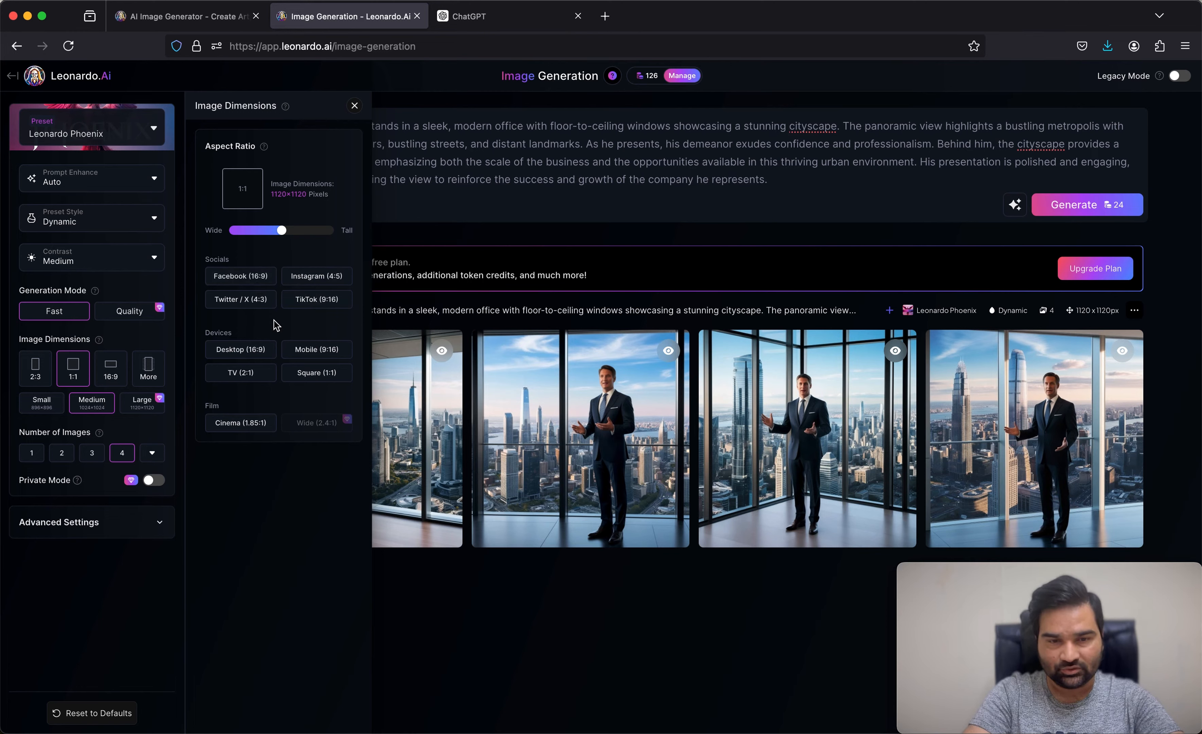
pyautogui.click(261, 346)
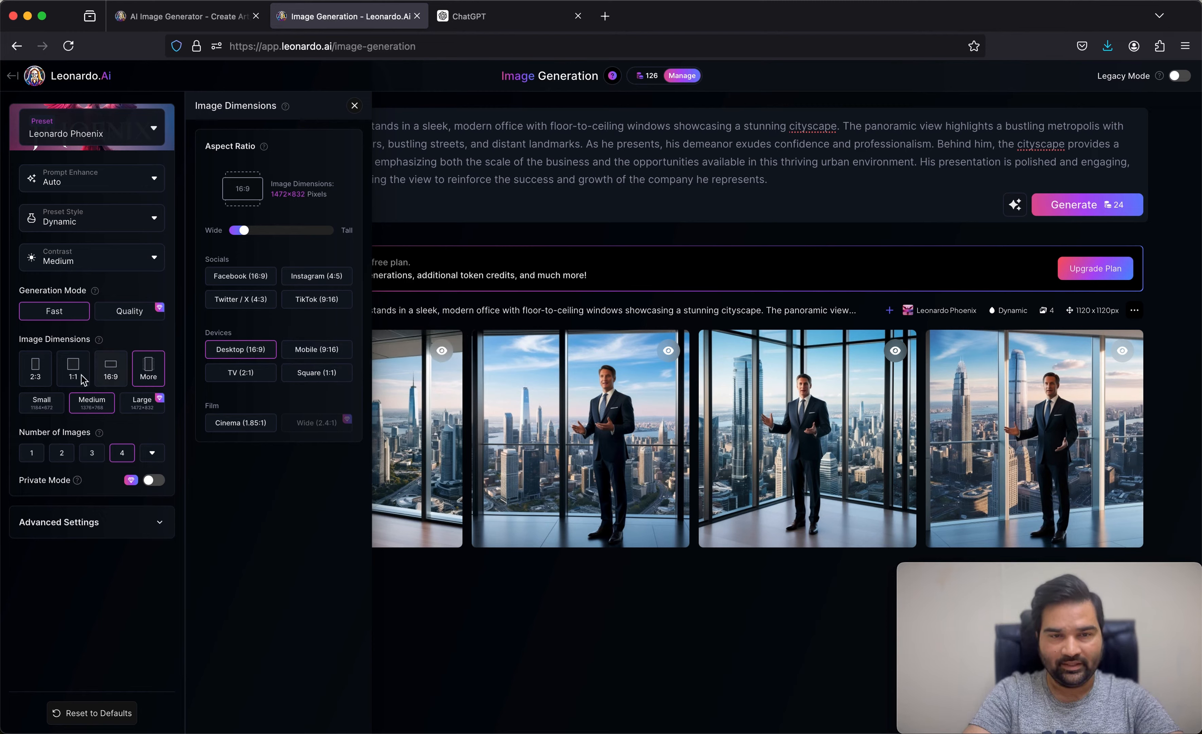
pyautogui.click(39, 409)
pyautogui.click(109, 406)
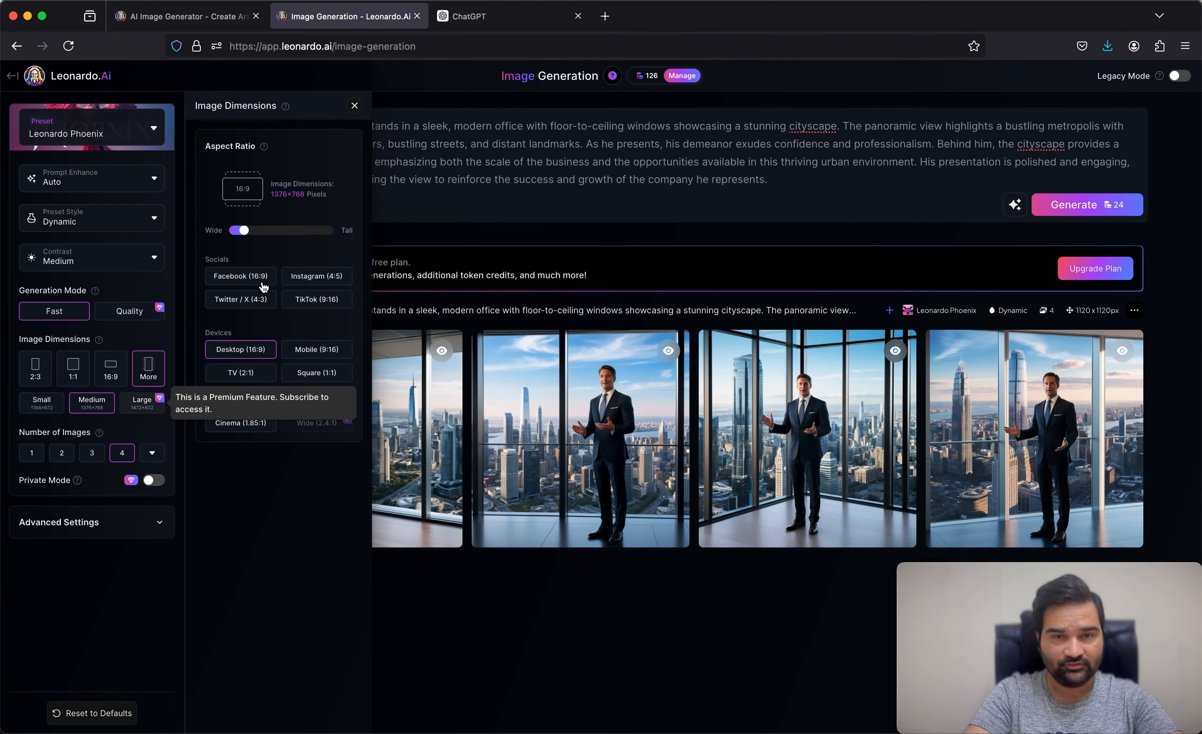
pyautogui.click(355, 106)
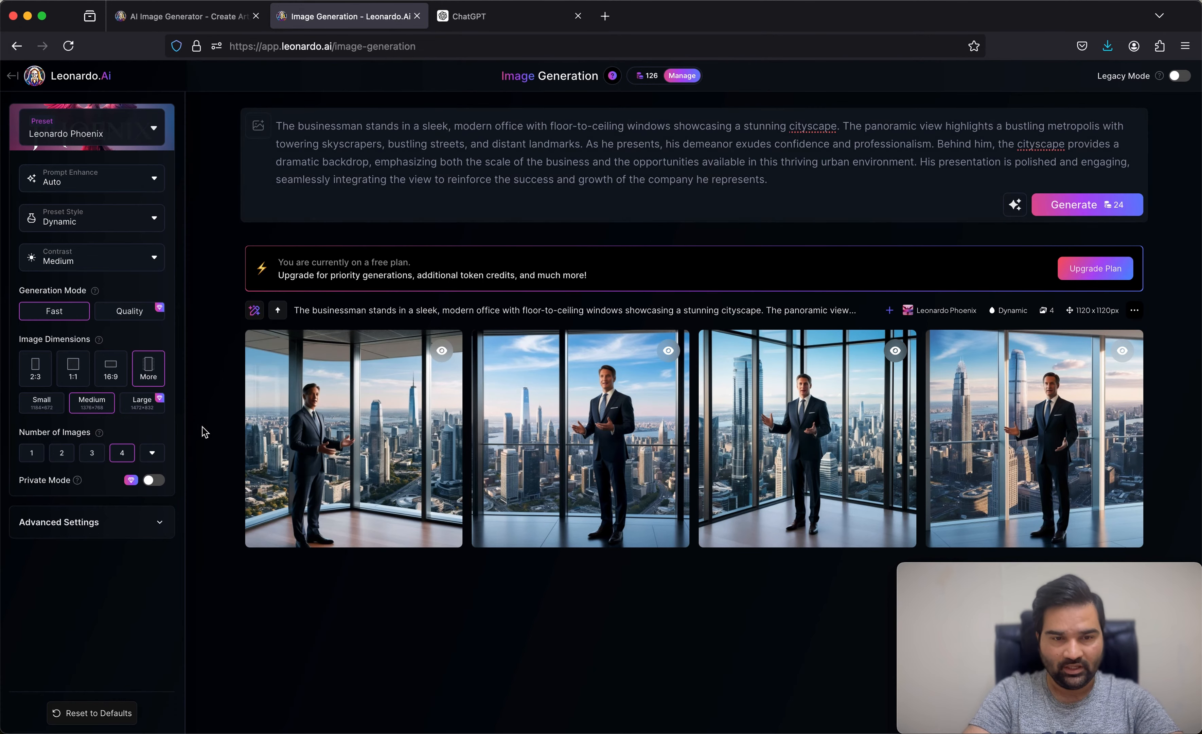
# Step: Try to set the number of images to 2, view the subscription plans, and close them
pyautogui.click(72, 458)
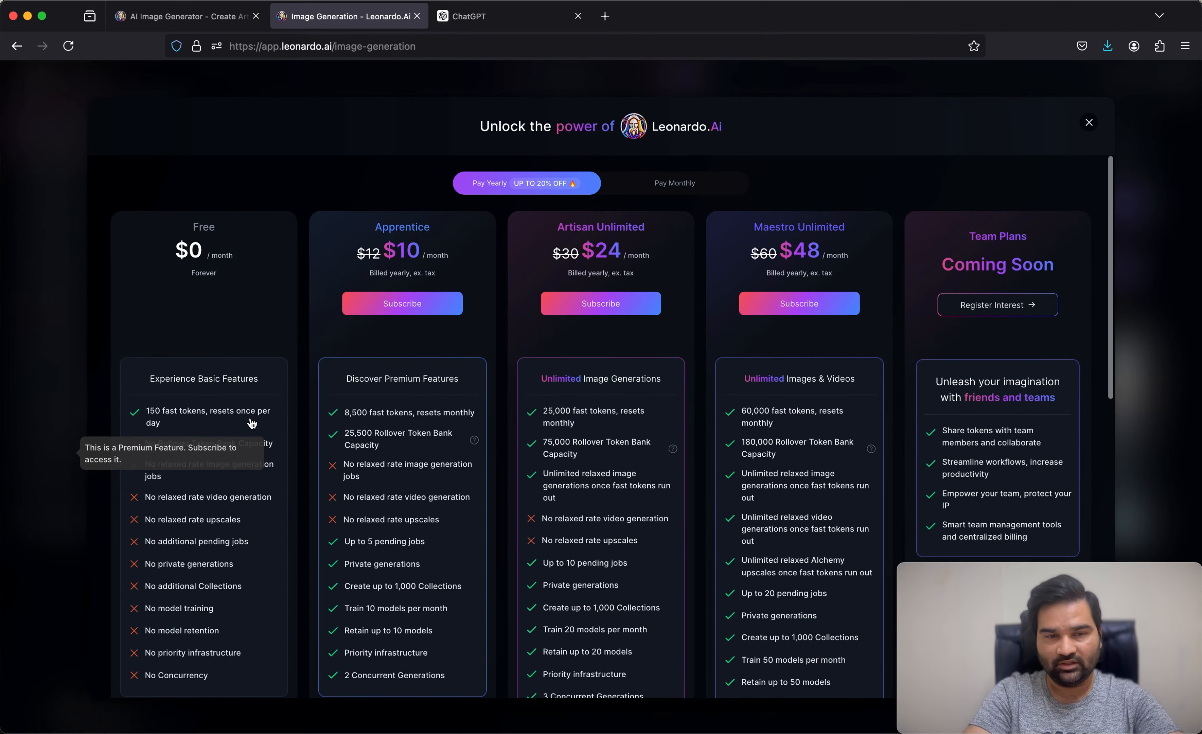
pyautogui.click(1098, 124)
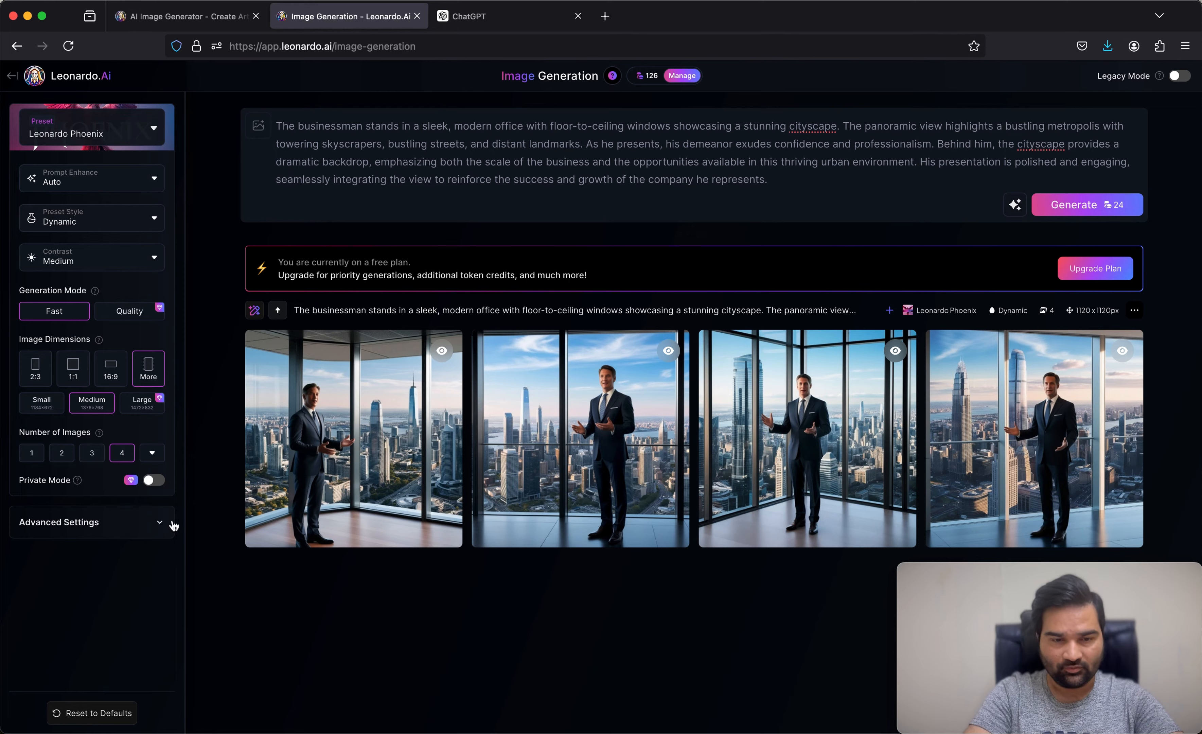
# Step: Expand the Advanced Settings and examine PhotoReal, Negative Prompt, Transparency and Tiling, switching Negative Prompt on and back off
pyautogui.click(160, 524)
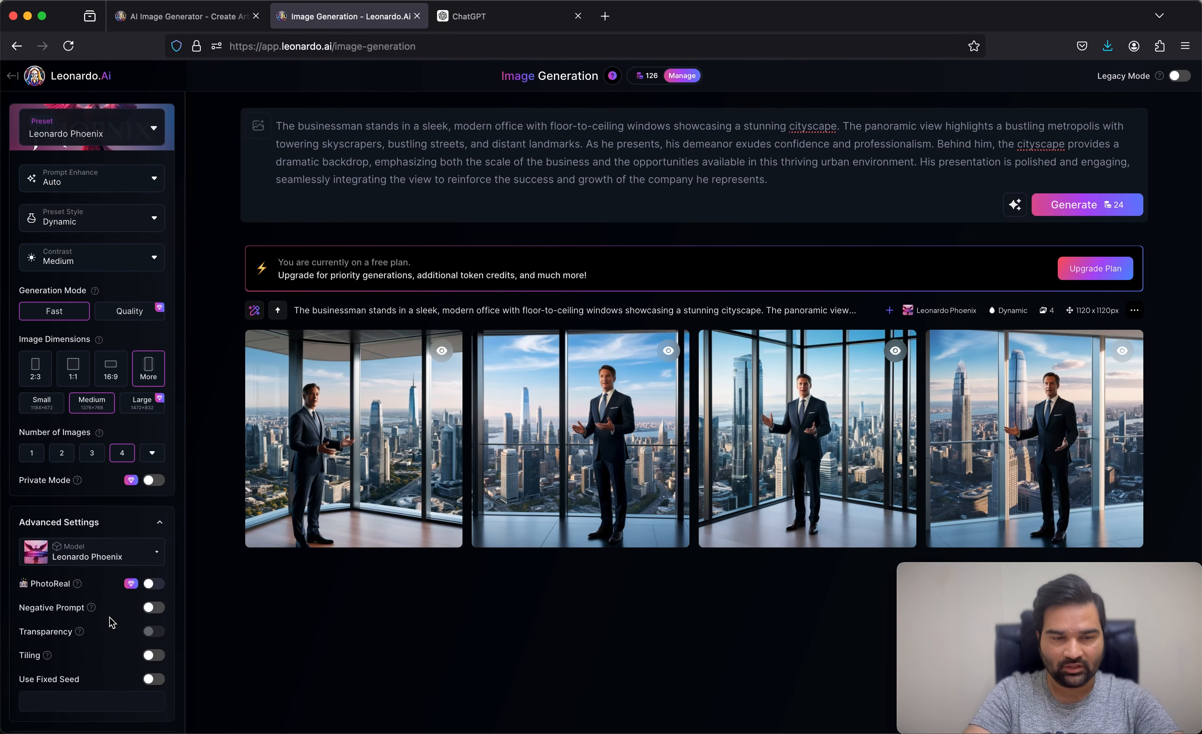
pyautogui.scroll(-2, 110, 622)
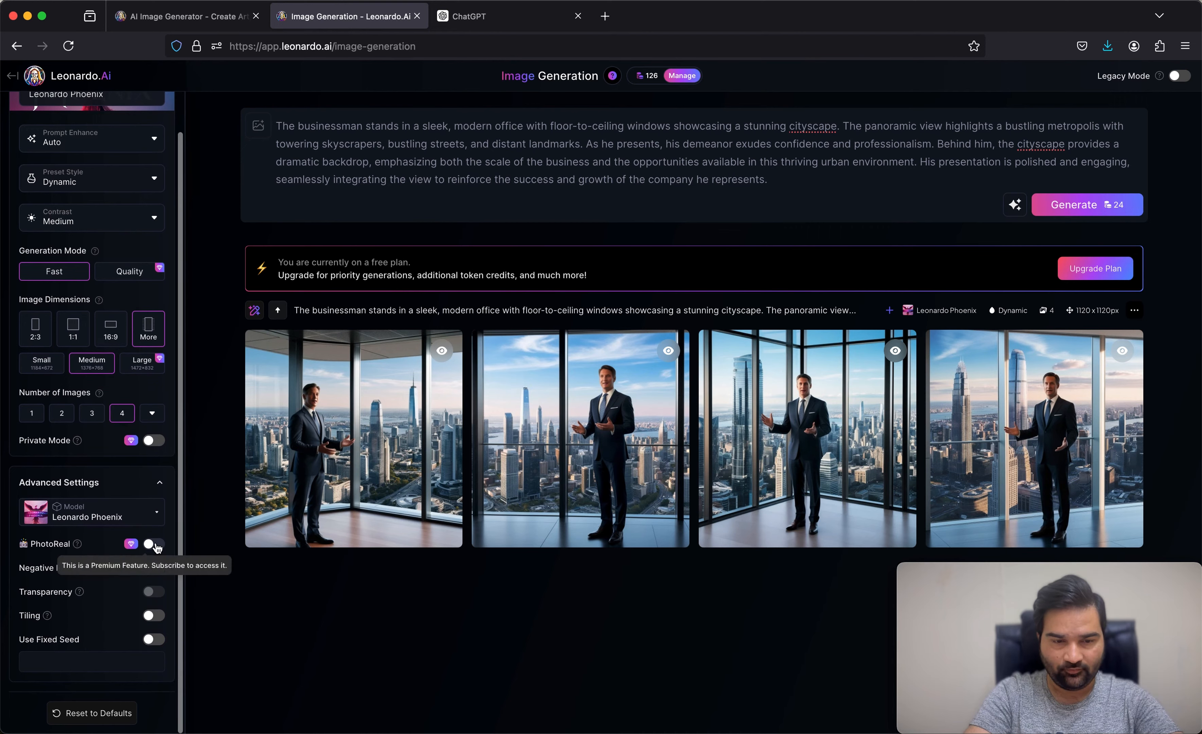
pyautogui.moveTo(81, 548)
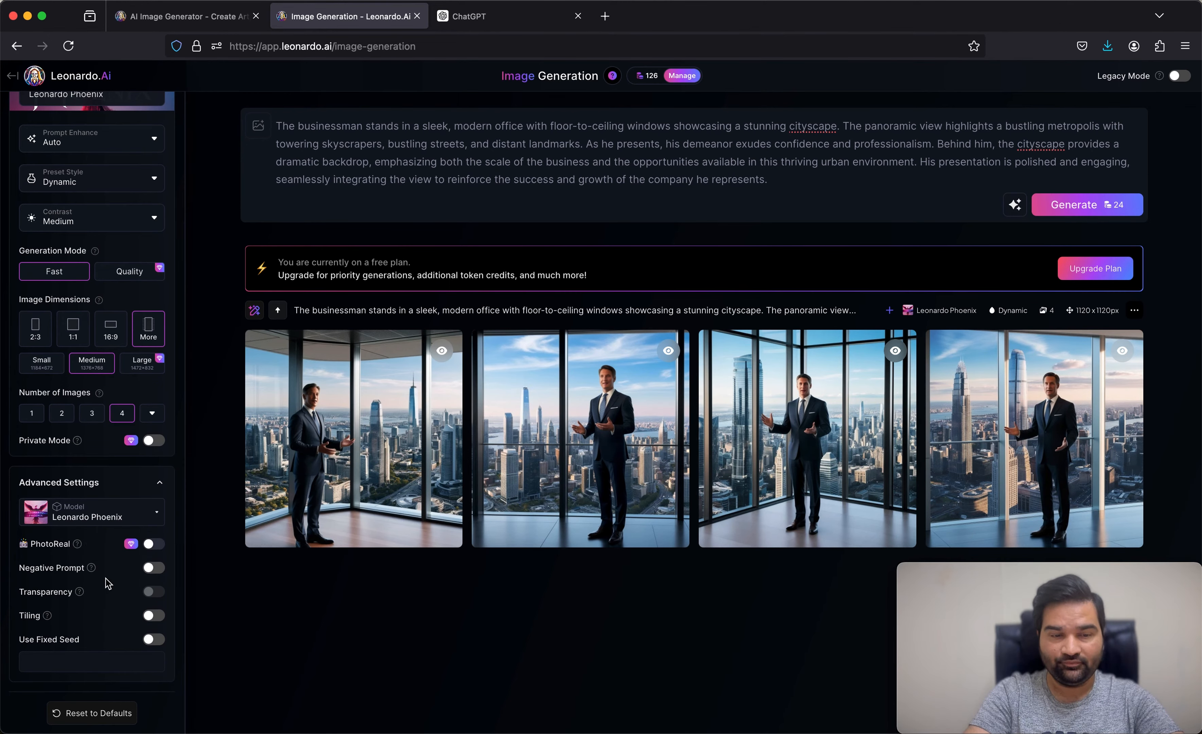
pyautogui.moveTo(92, 571)
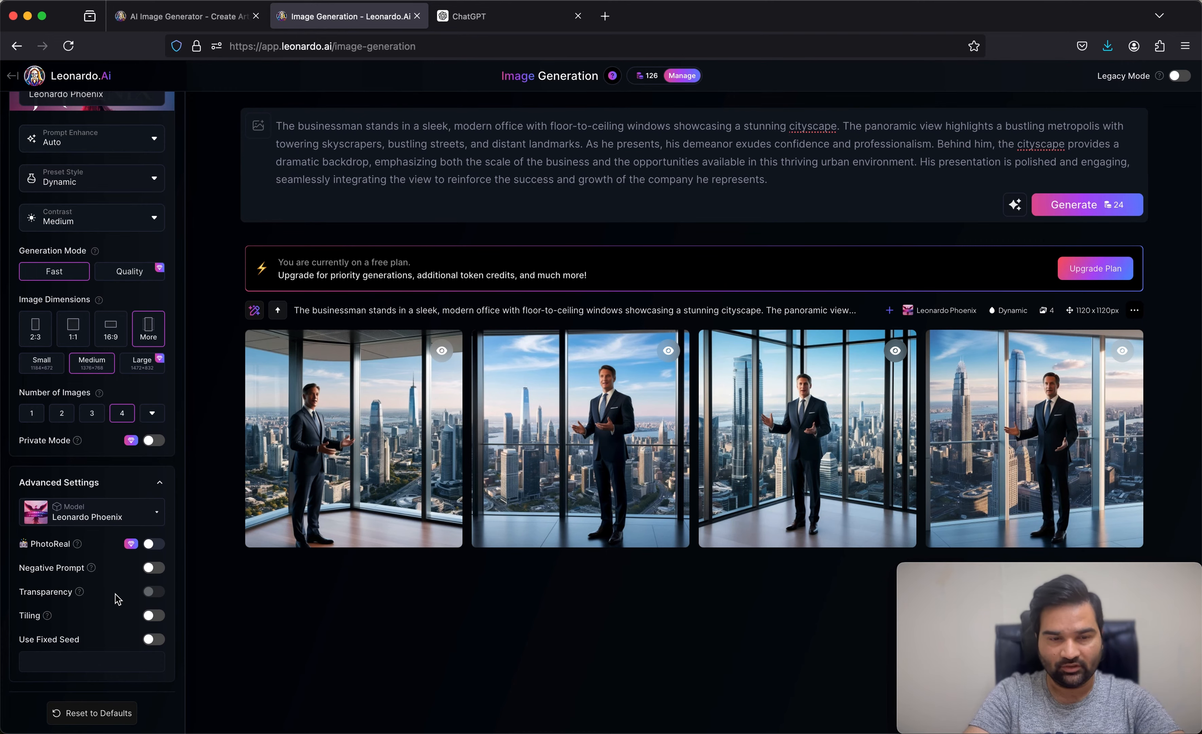
pyautogui.click(157, 569)
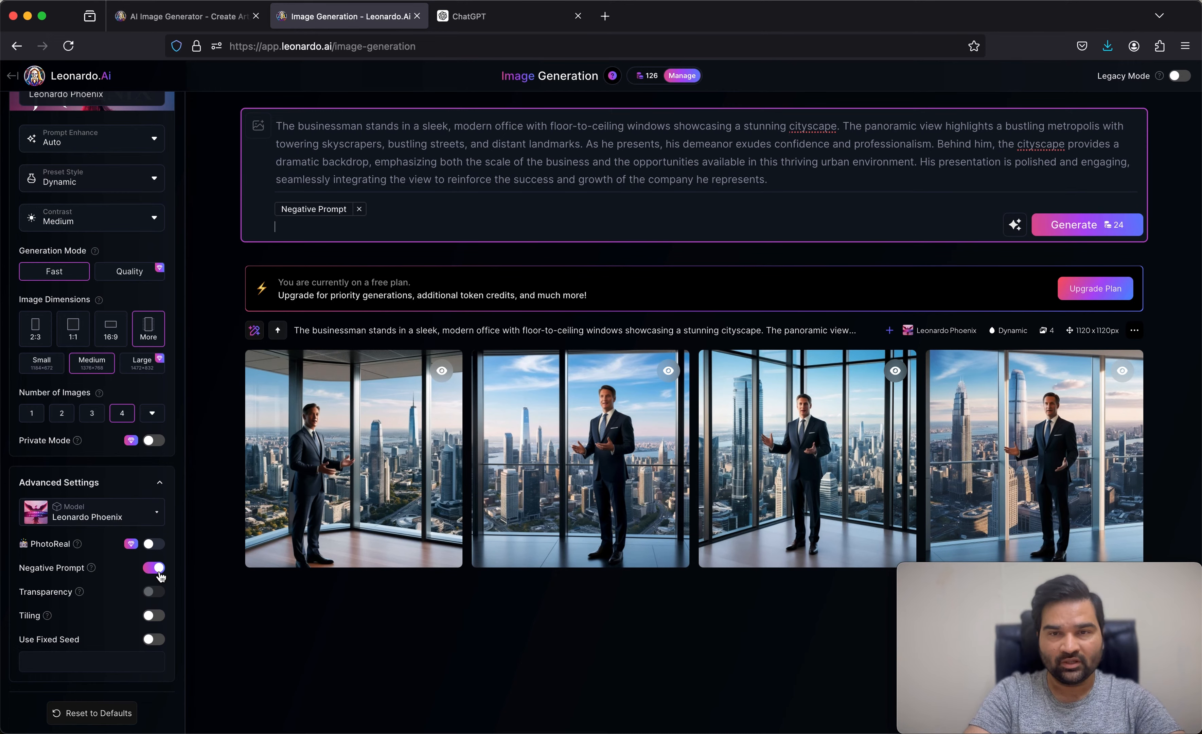
pyautogui.click(159, 572)
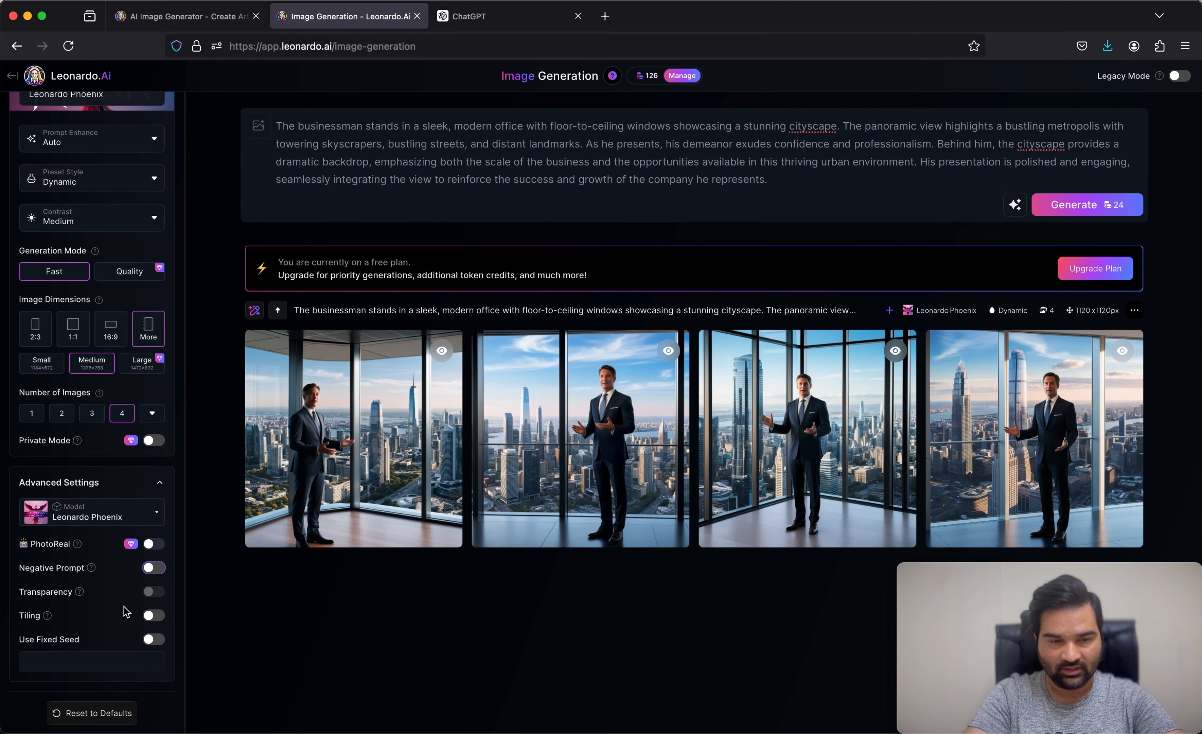
pyautogui.moveTo(82, 597)
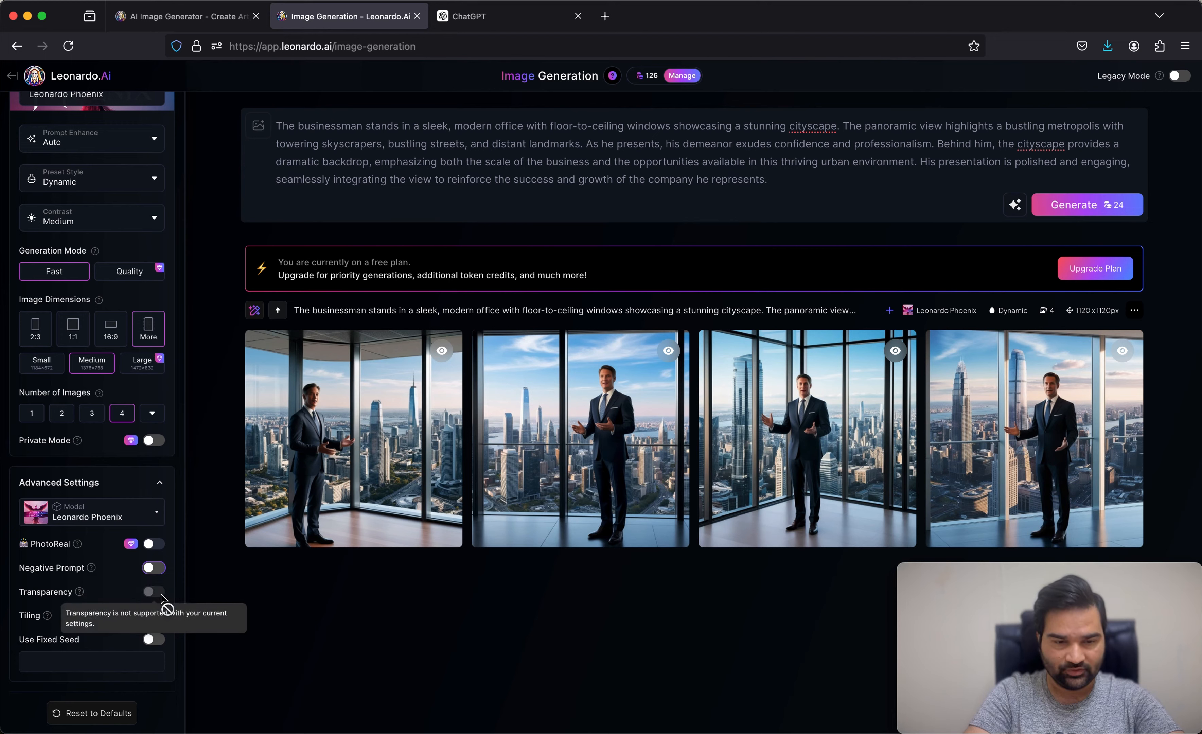
pyautogui.moveTo(53, 619)
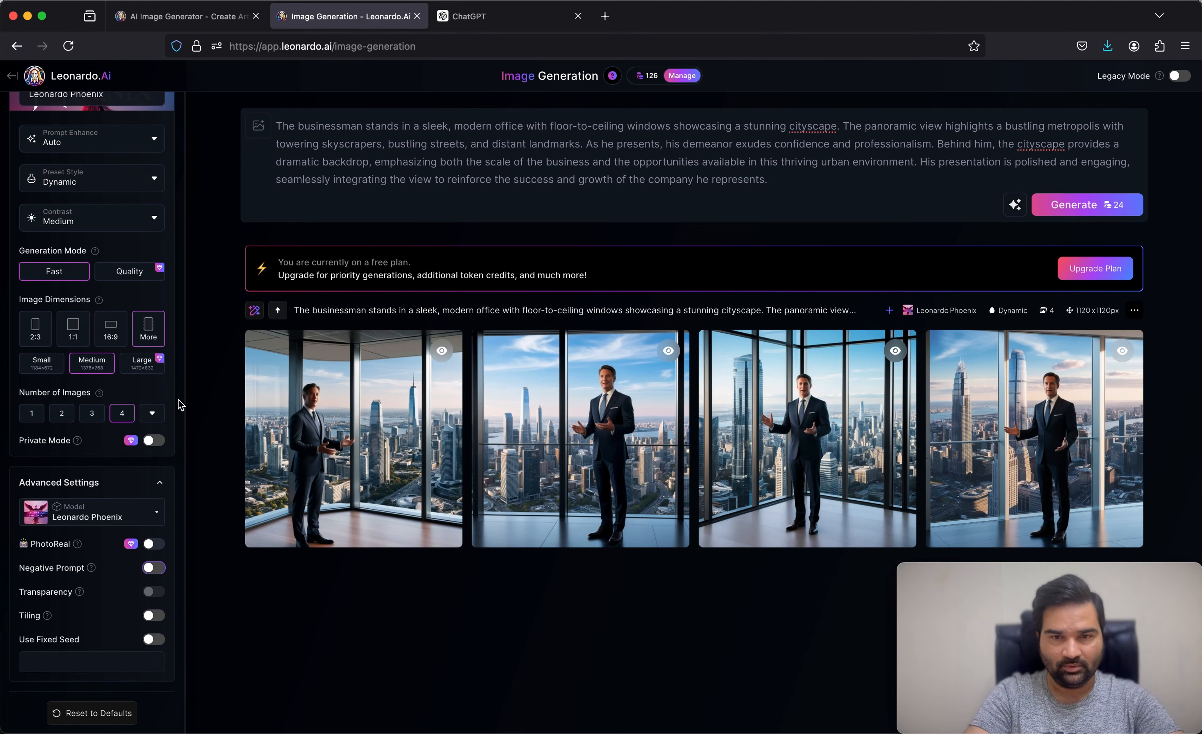
# Step: Leave Image Generation for the home page and open the Personal Feed to view the generated images
pyautogui.scroll(1, 180, 405)
pyautogui.scroll(3, 180, 404)
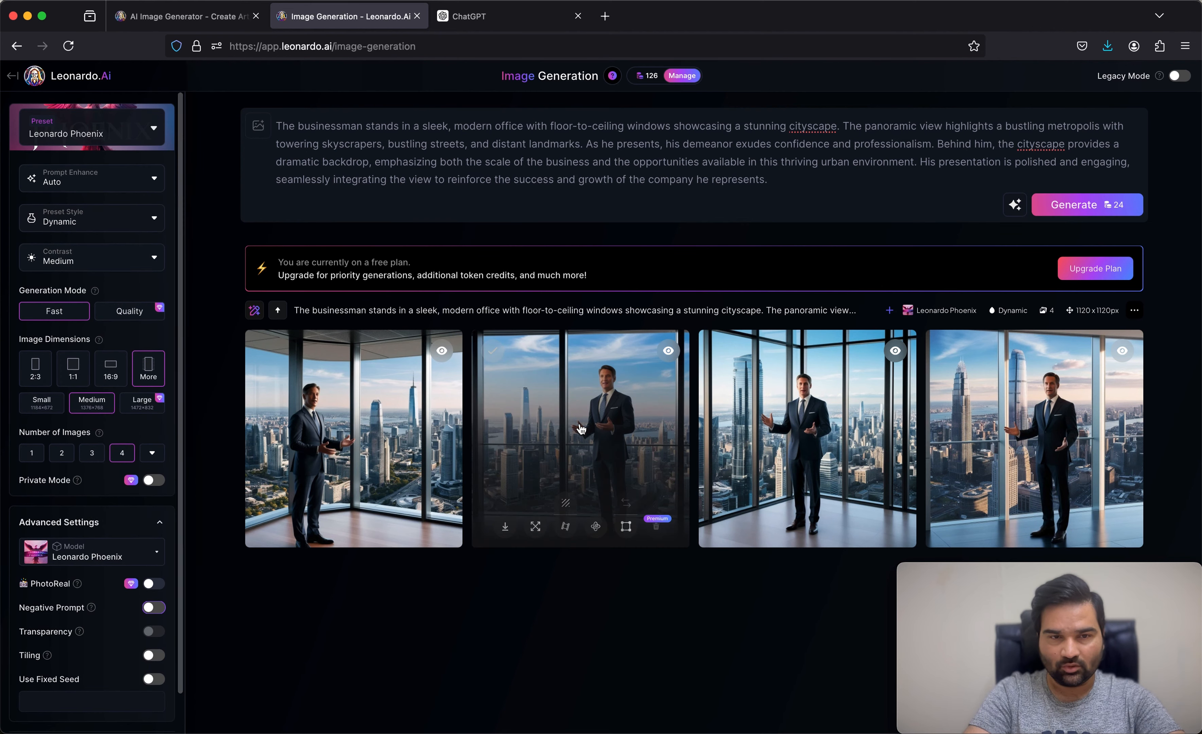
pyautogui.click(8, 83)
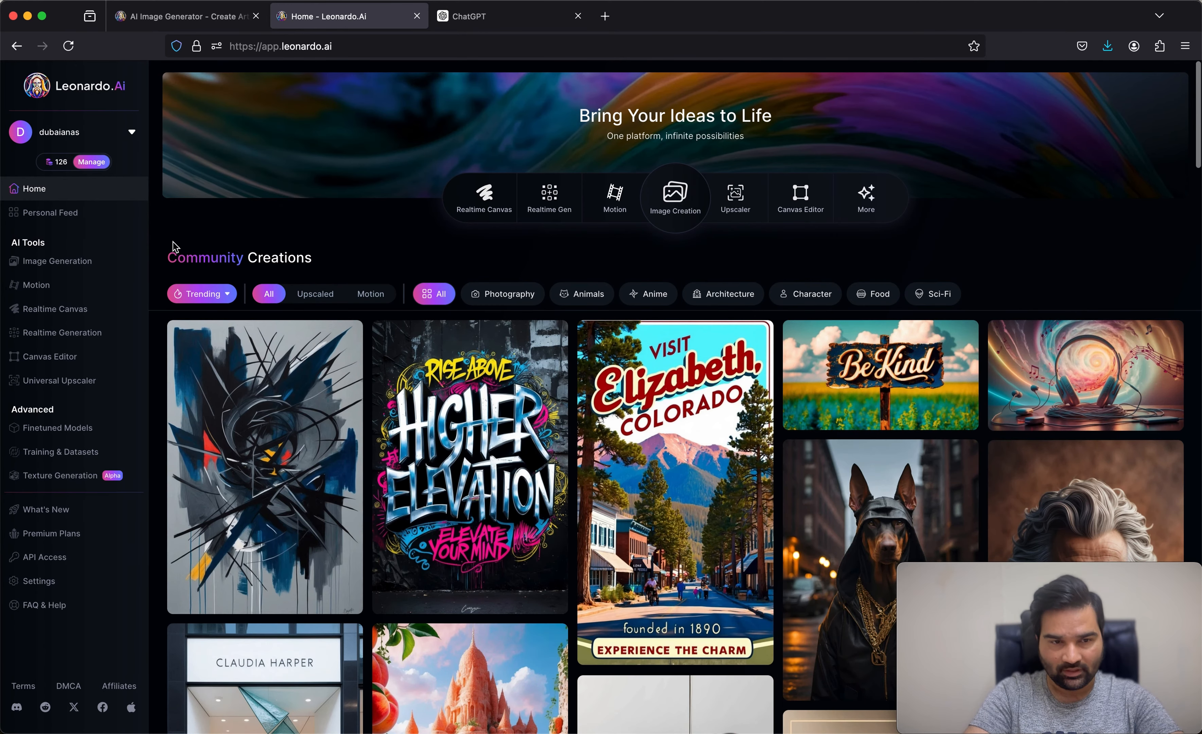
pyautogui.click(69, 219)
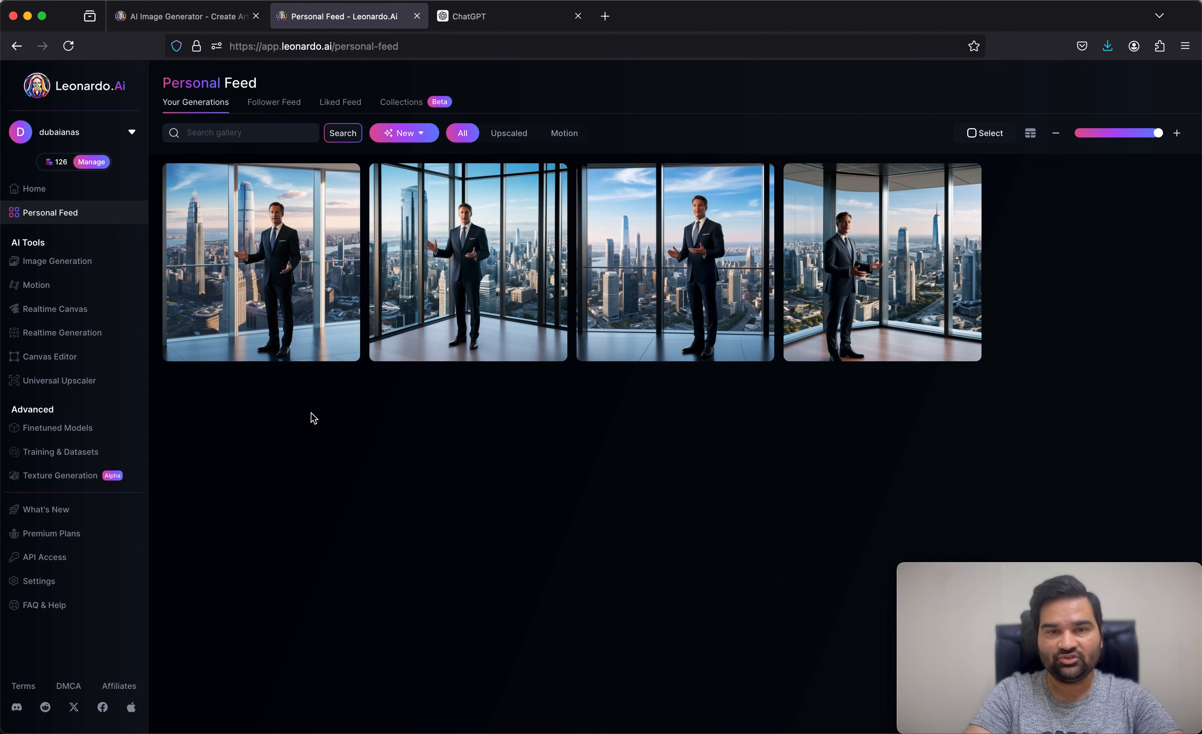
pyautogui.moveTo(63, 171)
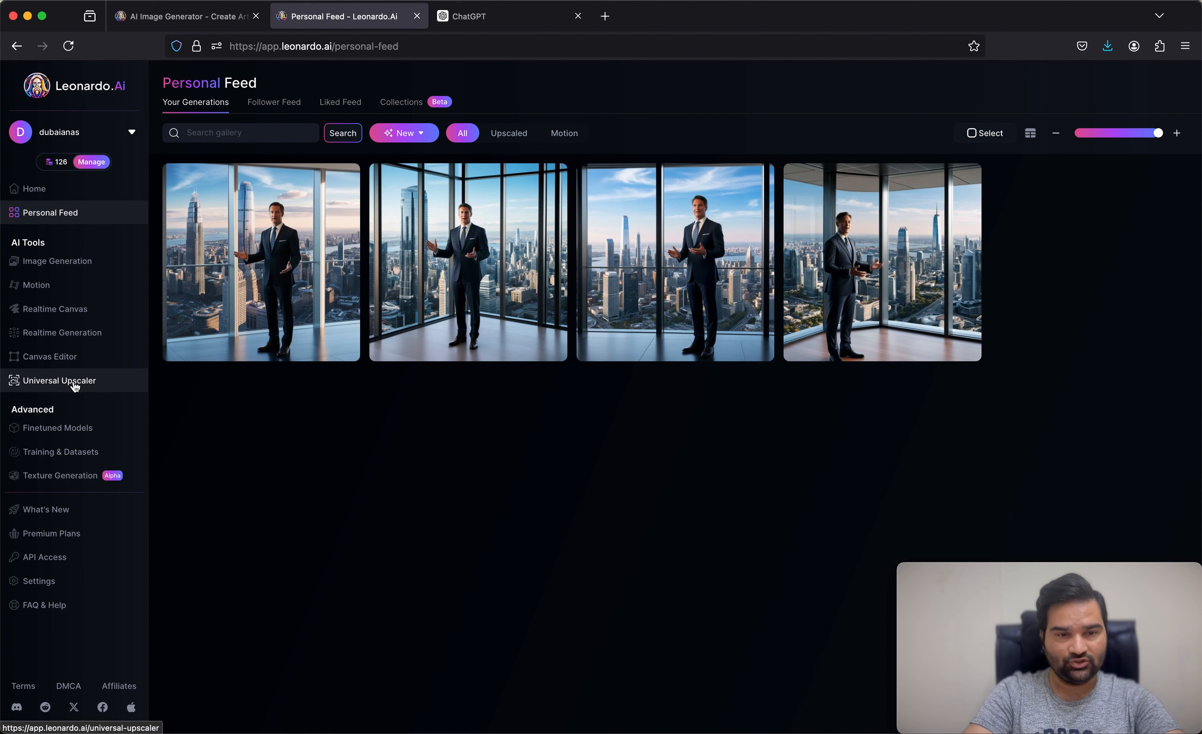
# Step: Open the Universal Upscaler, dismiss its introduction, go back to the home page, and reopen the upscaler
pyautogui.click(74, 385)
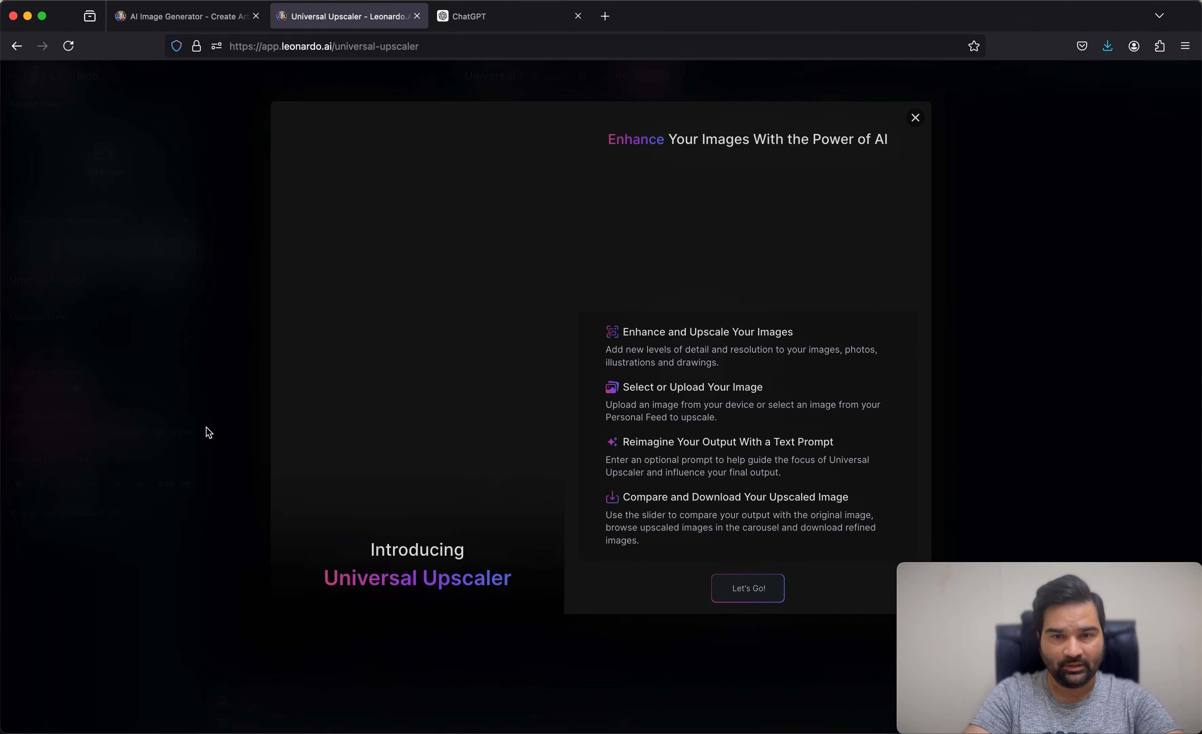
pyautogui.click(919, 115)
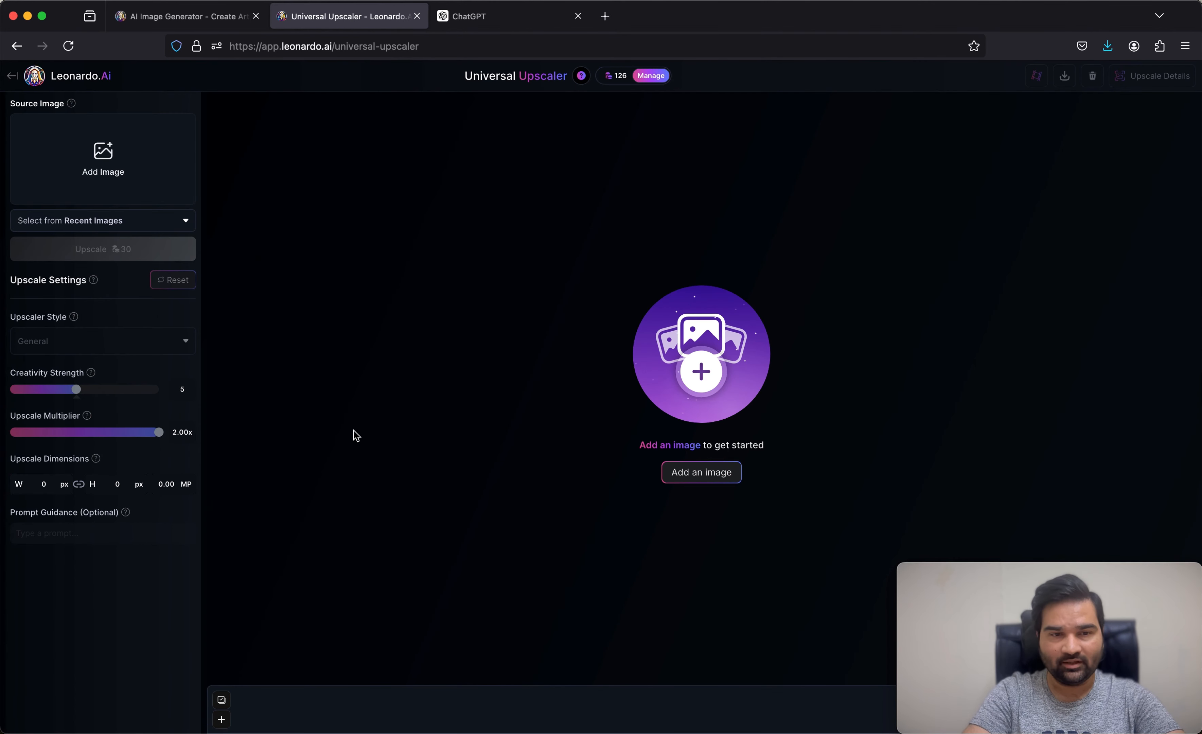
pyautogui.click(11, 78)
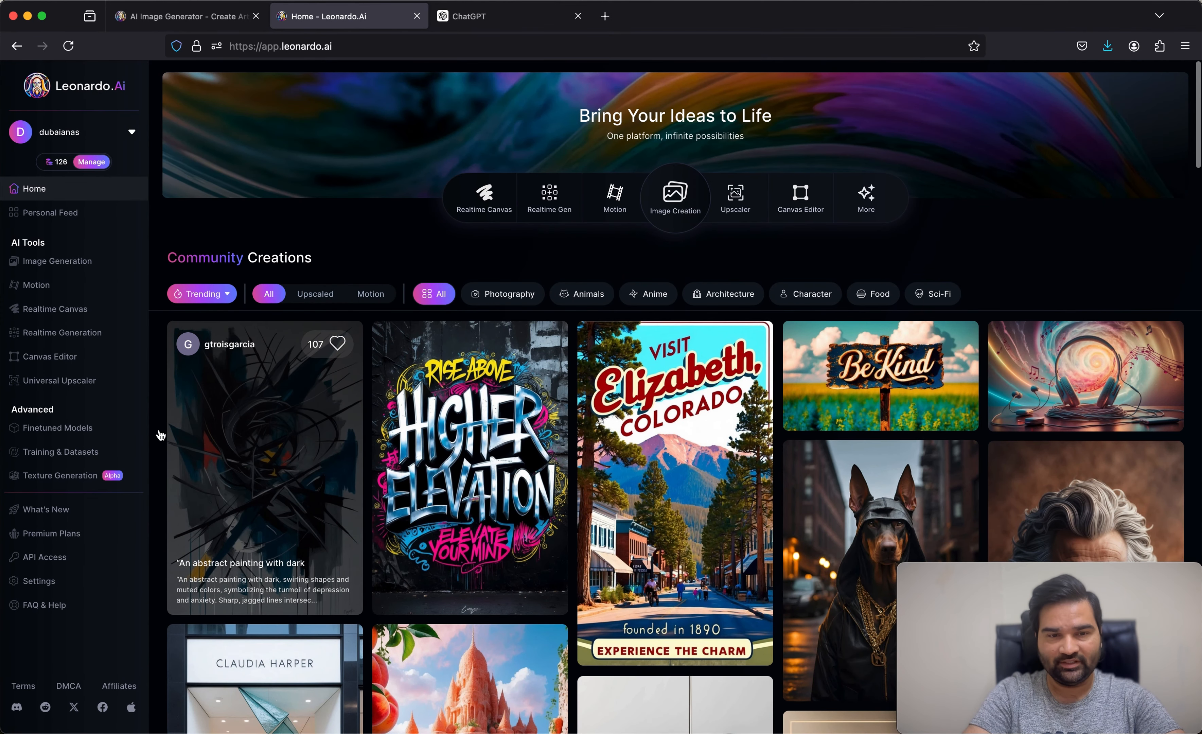
pyautogui.click(89, 387)
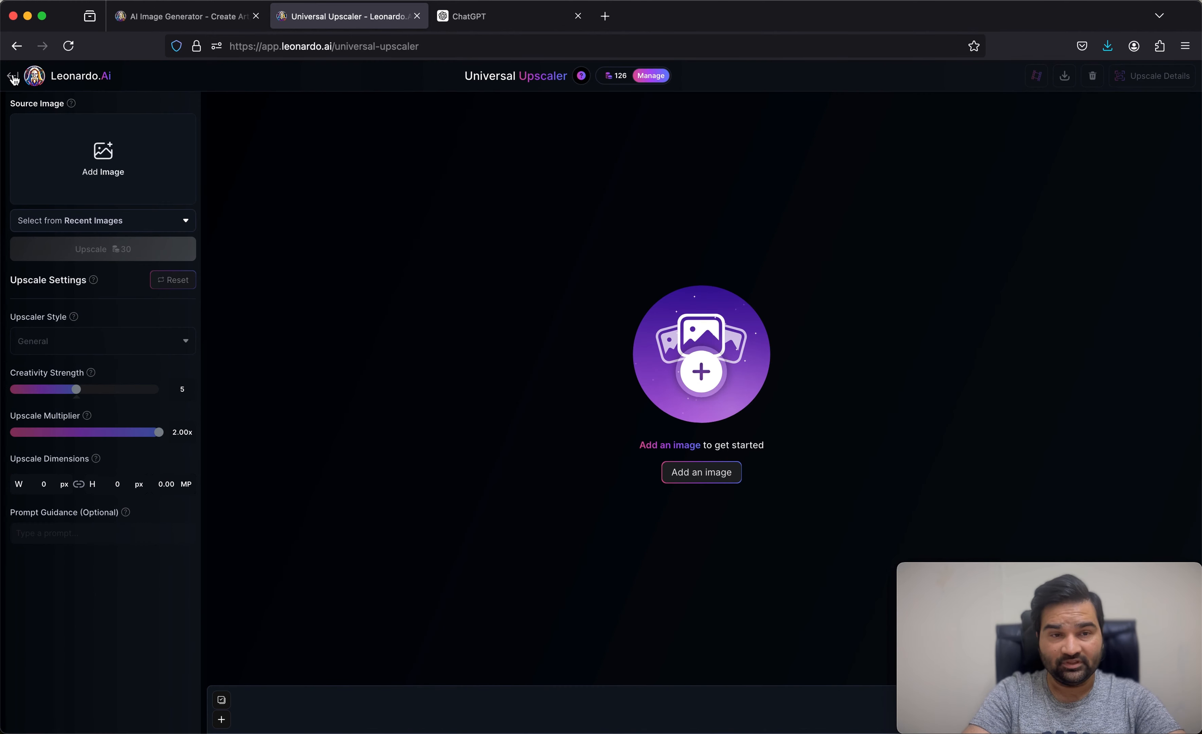
# Step: Leave the Universal Upscaler and browse the Advanced pages: Finetuned Models, Training & Datasets and Texture Generation
pyautogui.click(13, 77)
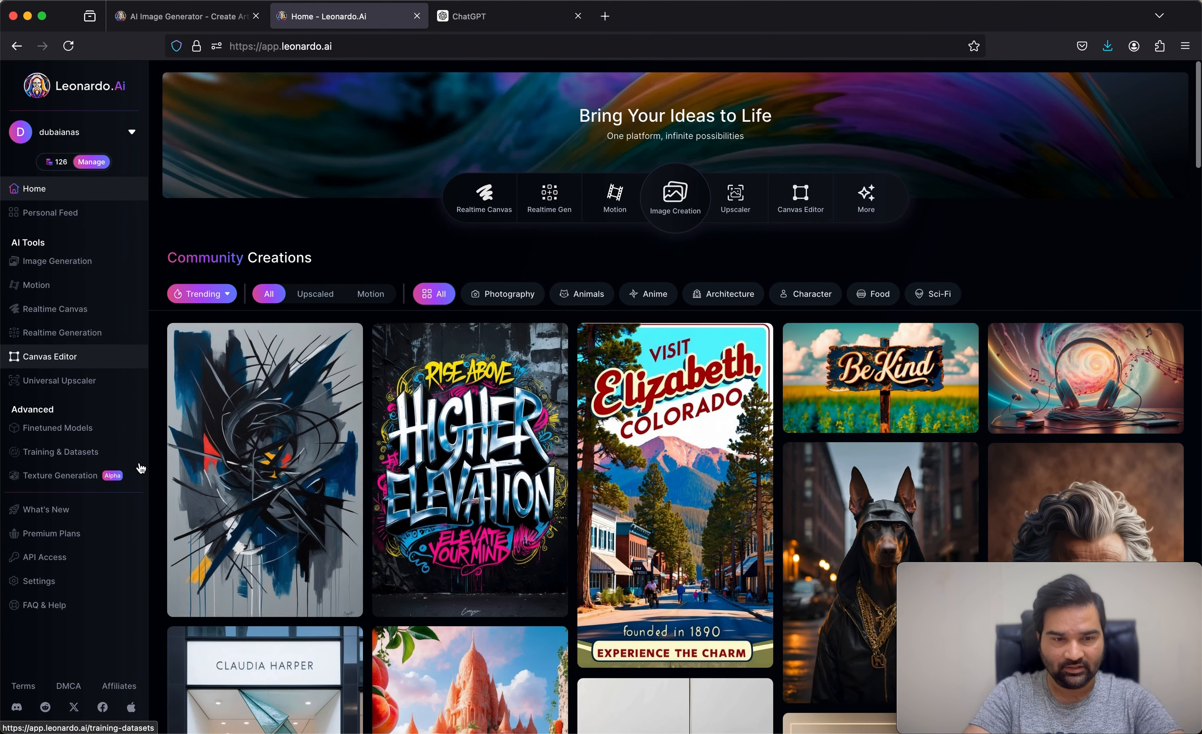
pyautogui.click(88, 434)
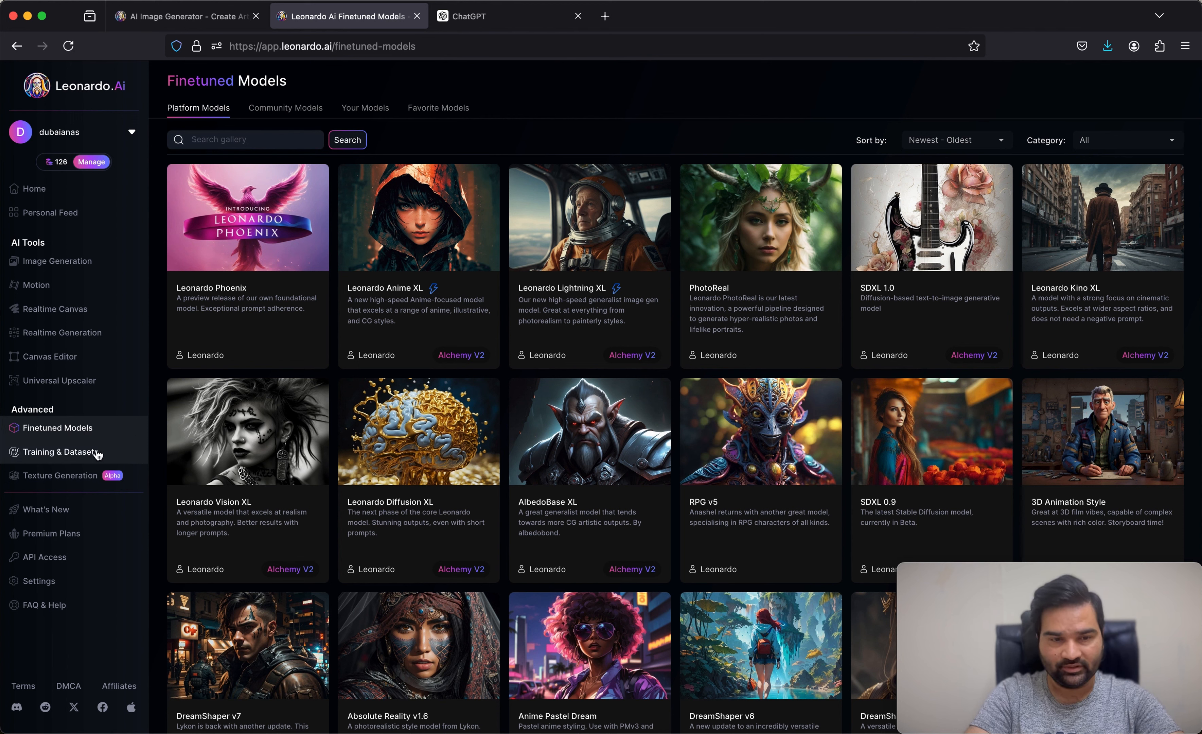
pyautogui.click(60, 452)
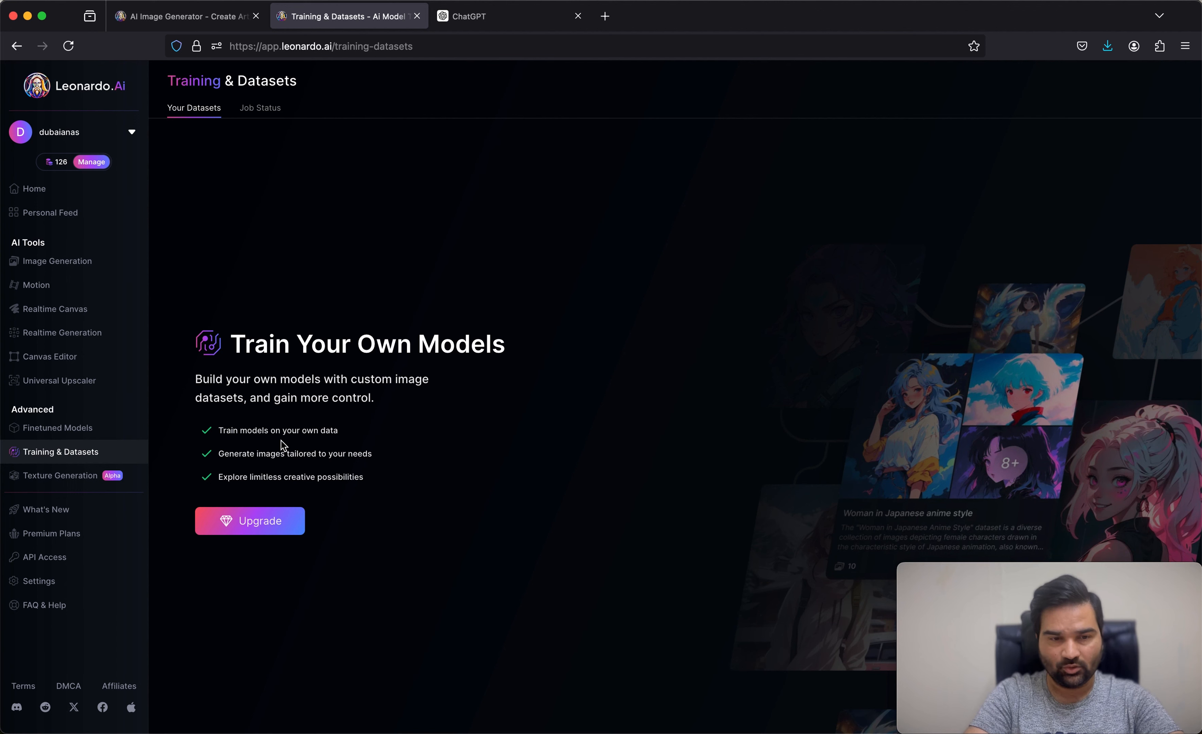
pyautogui.click(96, 477)
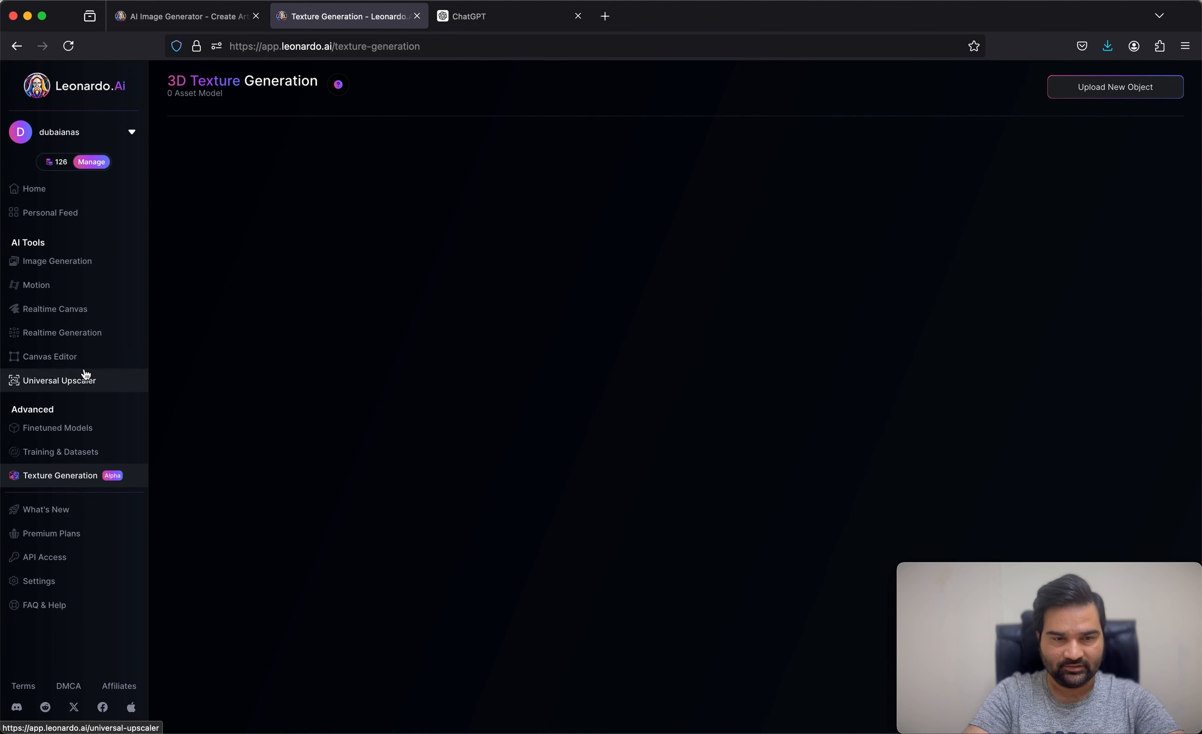
# Step: View the profile settings, and return to the Personal Feed to look over the generated businessman images
pyautogui.click(51, 583)
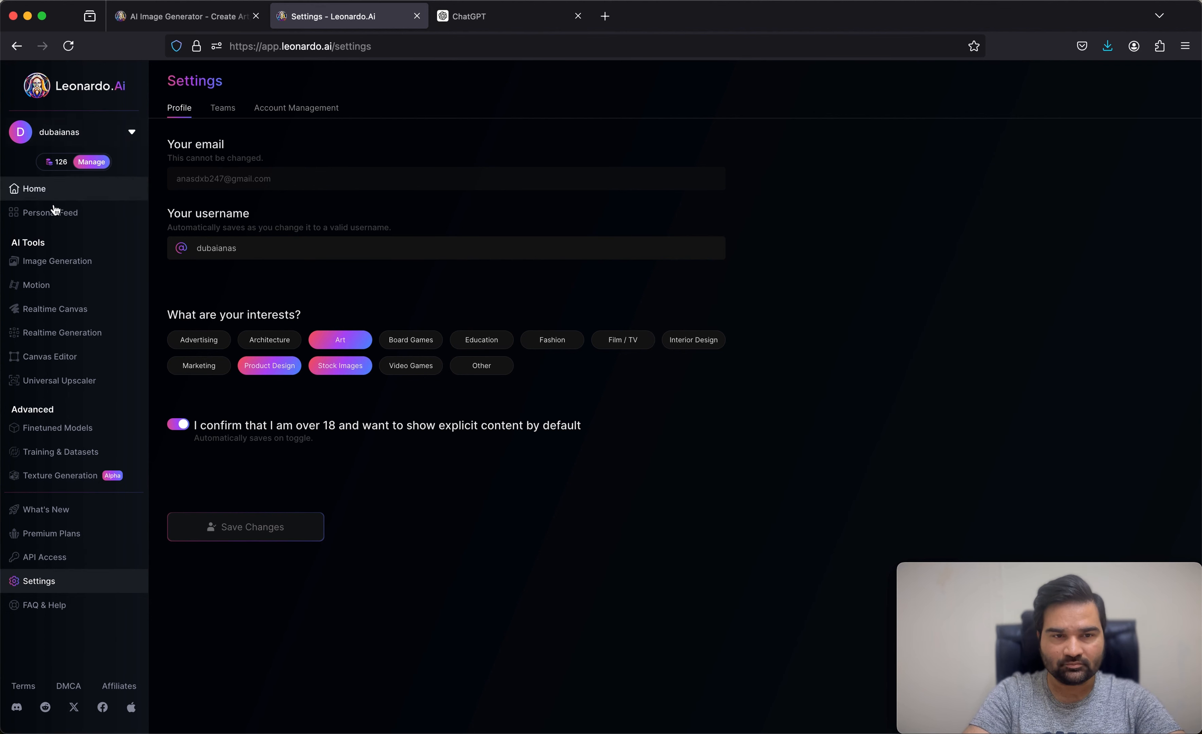
pyautogui.click(47, 213)
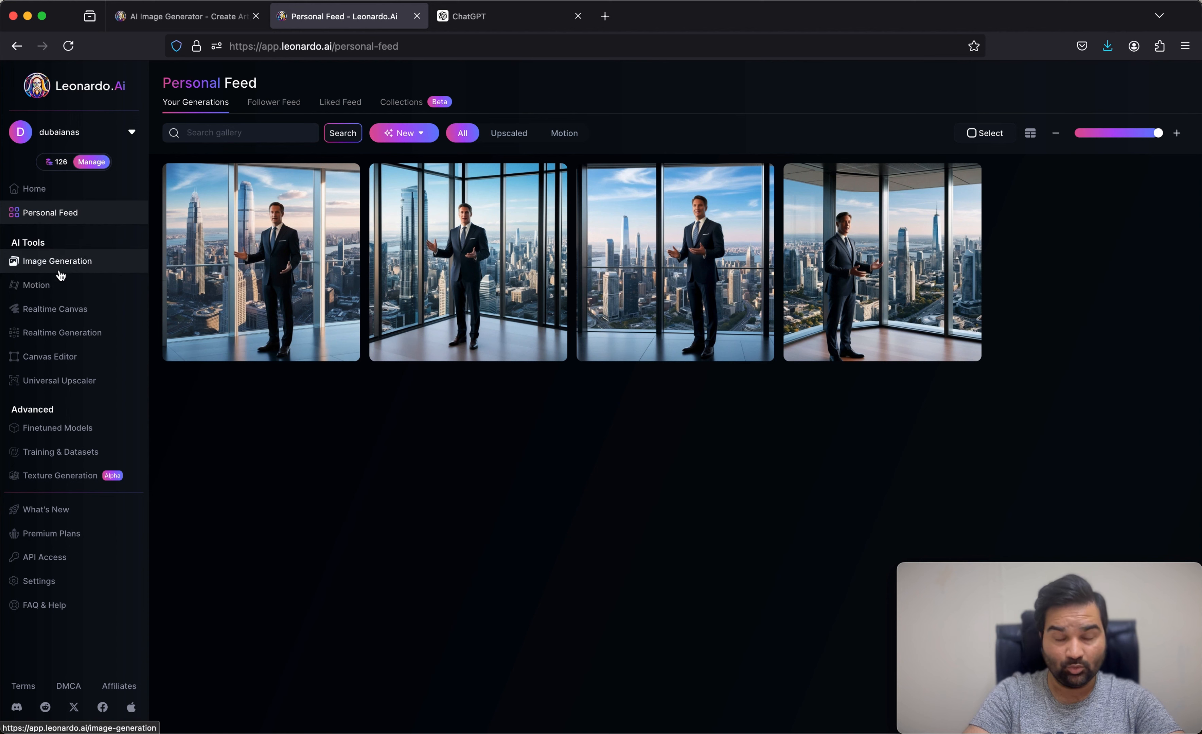
pyautogui.moveTo(275, 246)
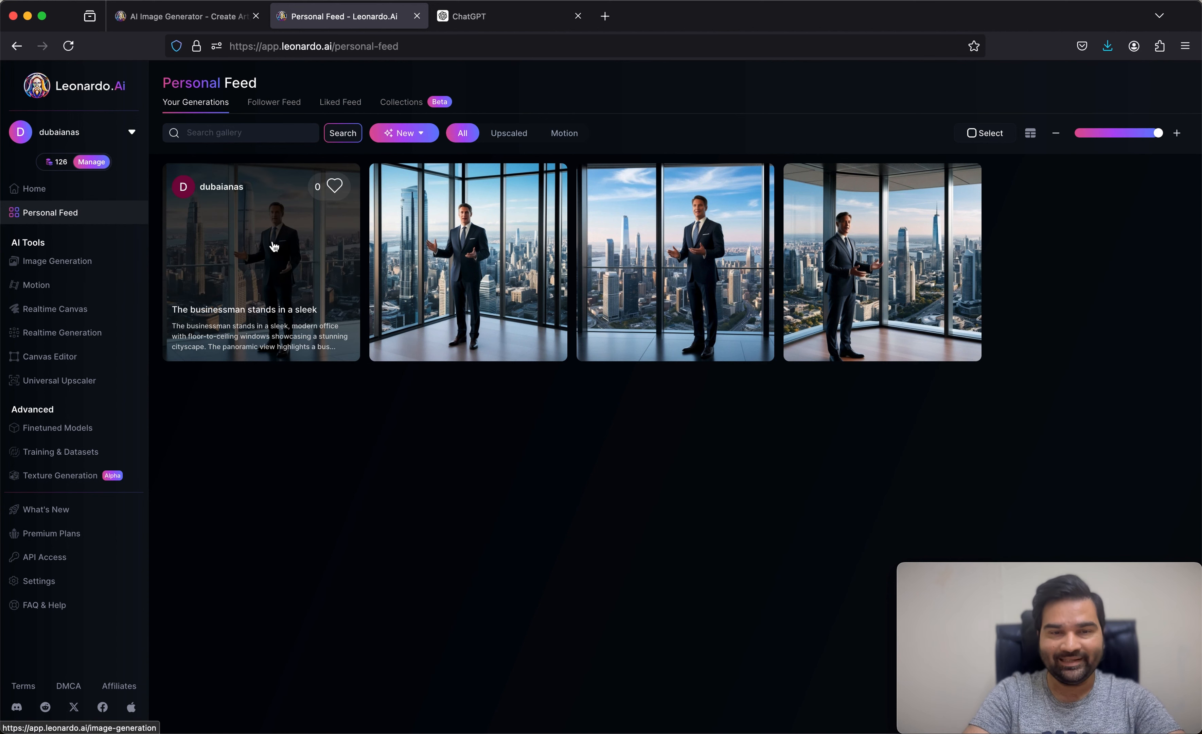